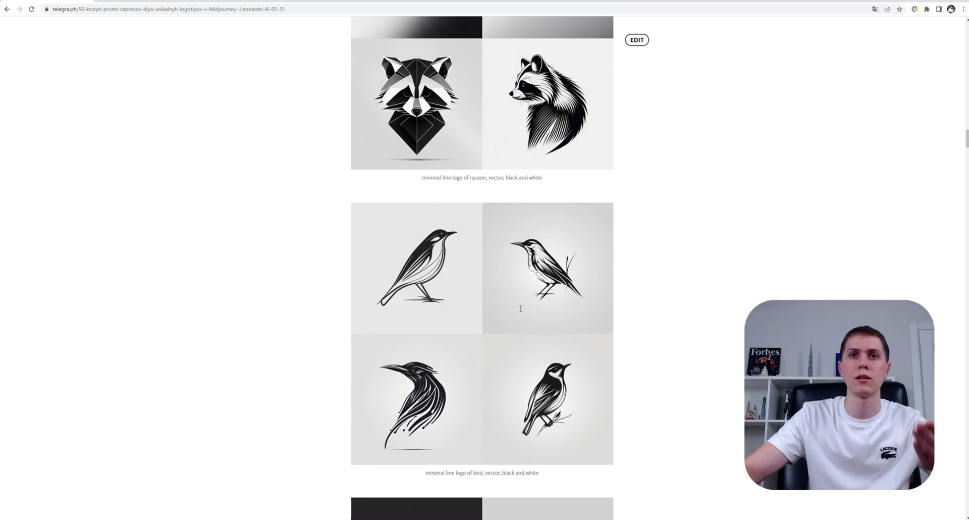
# Look through the article's sample logos and their prompts, from the minimalist animal logos back to the 3D ones.
pyautogui.scroll(4, 521, 309)
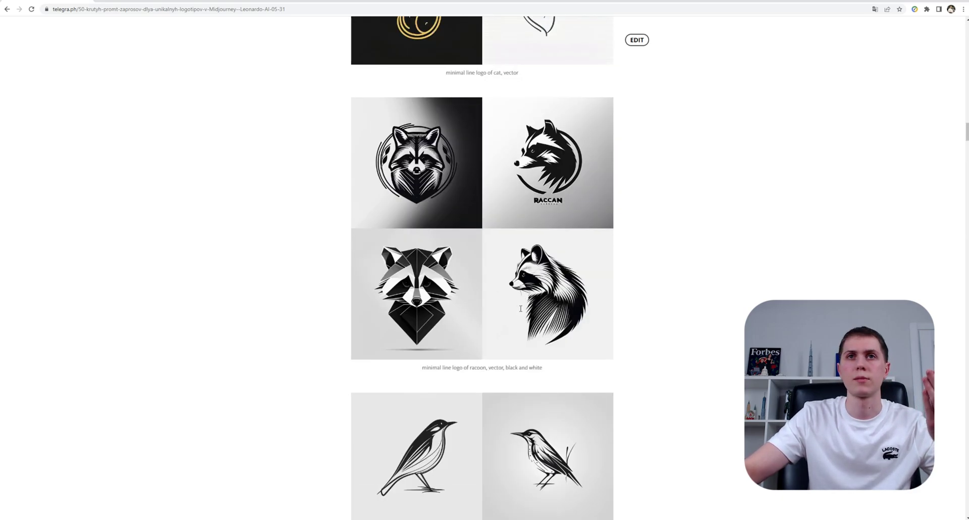
pyautogui.scroll(20, 520, 308)
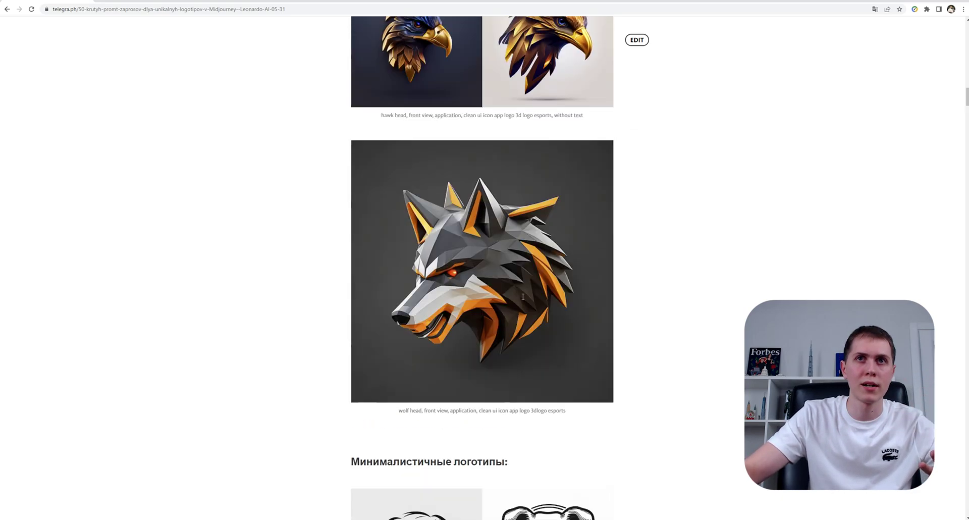
pyautogui.scroll(20, 523, 297)
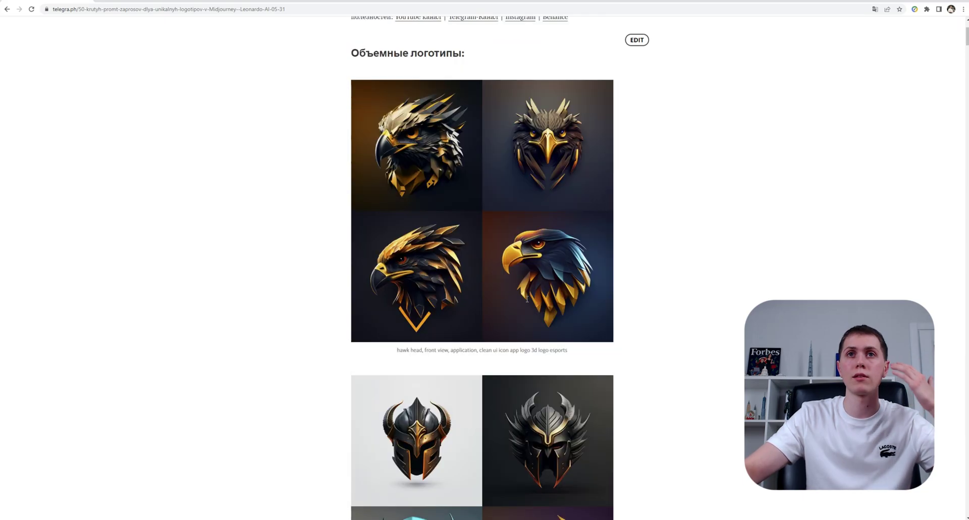
pyautogui.scroll(3, 527, 299)
pyautogui.scroll(-11, 528, 299)
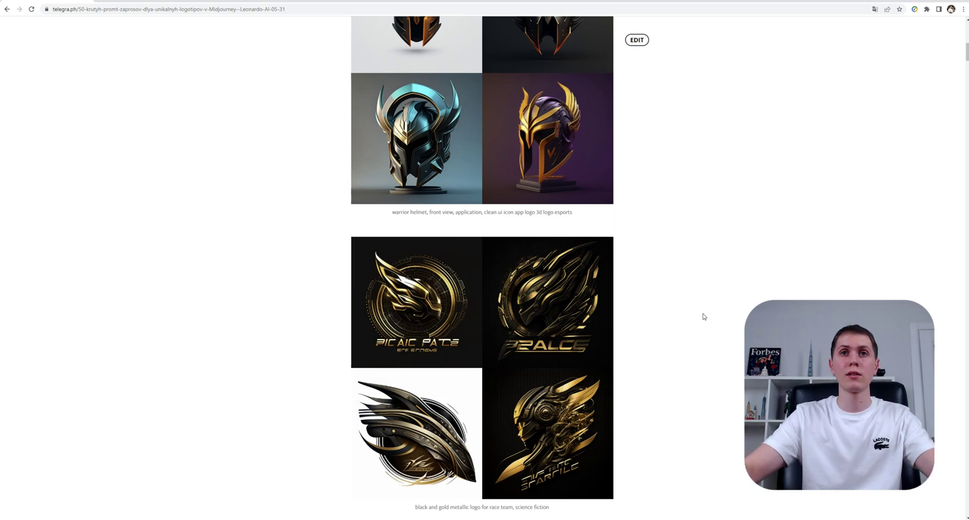
pyautogui.scroll(-5, 704, 318)
# Switch to the AI logos folder and view the generated dog, red hawk and fox logo images.
pyautogui.click(100, 519)
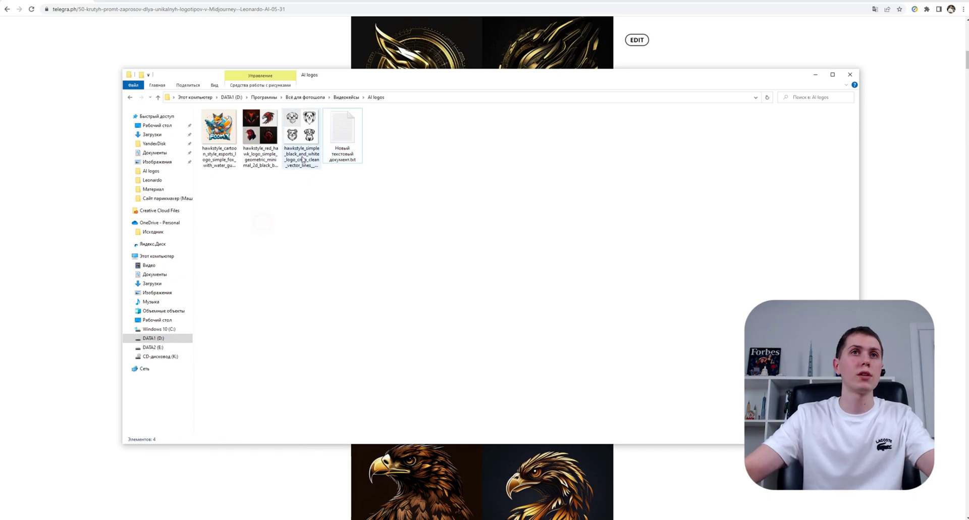
pyautogui.doubleClick(303, 139)
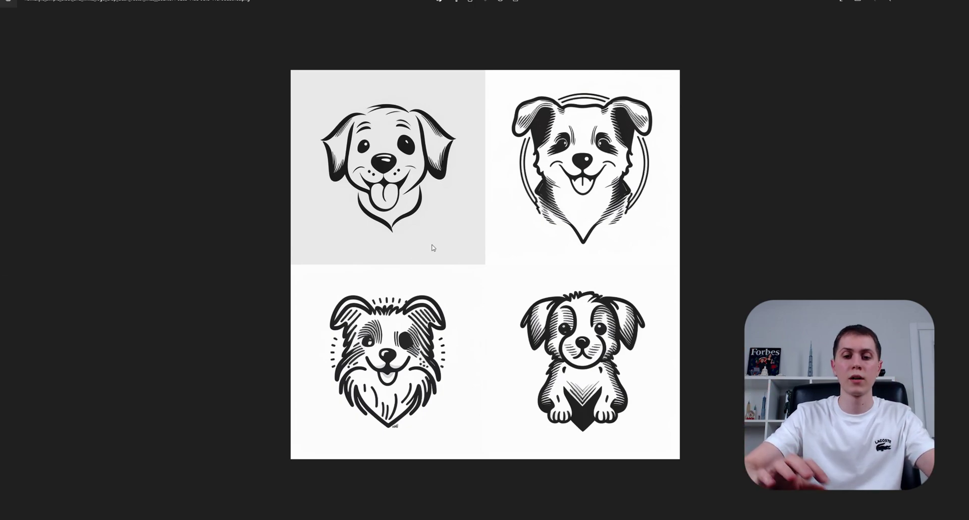
pyautogui.press('Right')
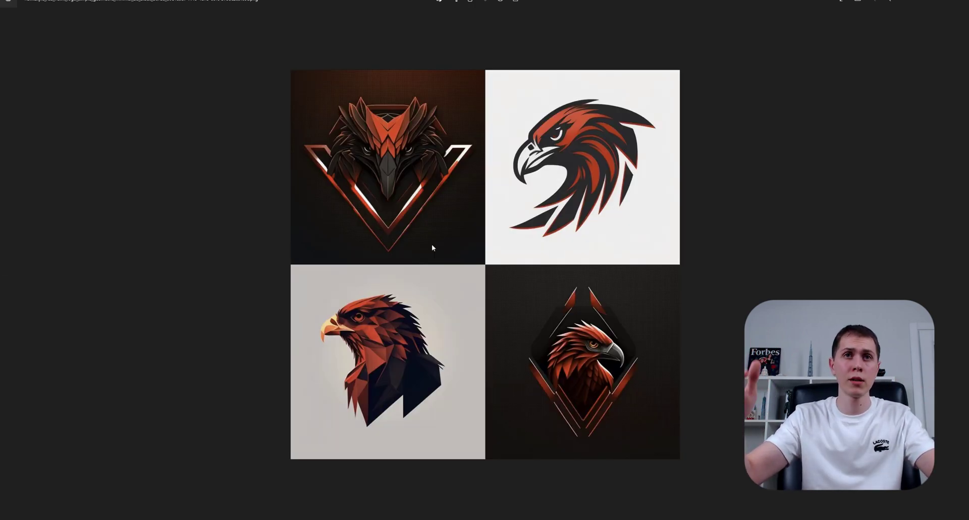
pyautogui.press('Right')
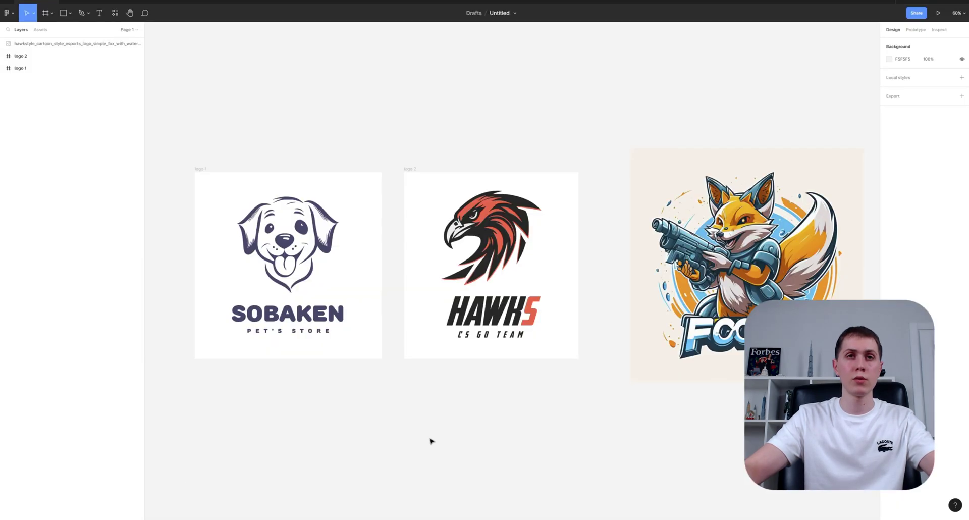
# In Figma, delete the cartoon fox image beside the logo 2 frame.
pyautogui.hscroll(-2, 414, 439)
pyautogui.click(673, 252)
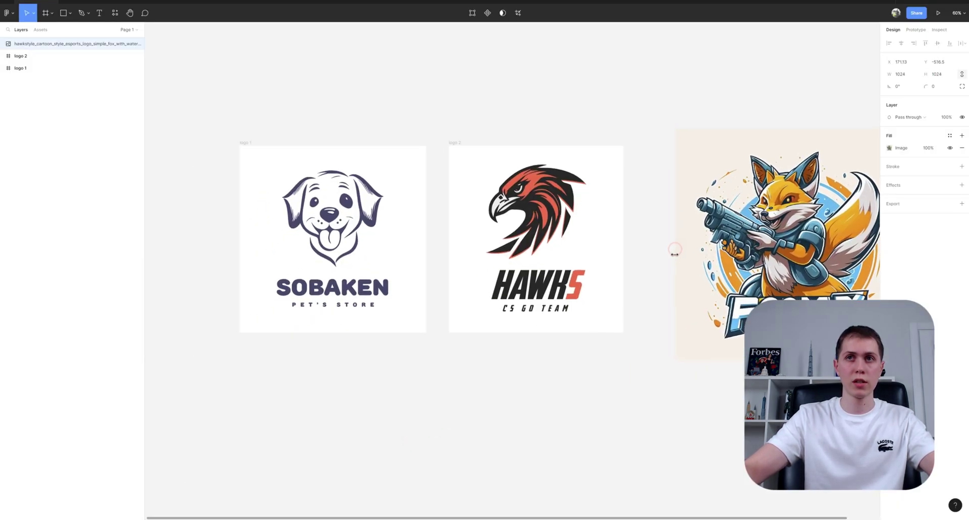
pyautogui.moveTo(716, 251); pyautogui.dragTo(746, 272)
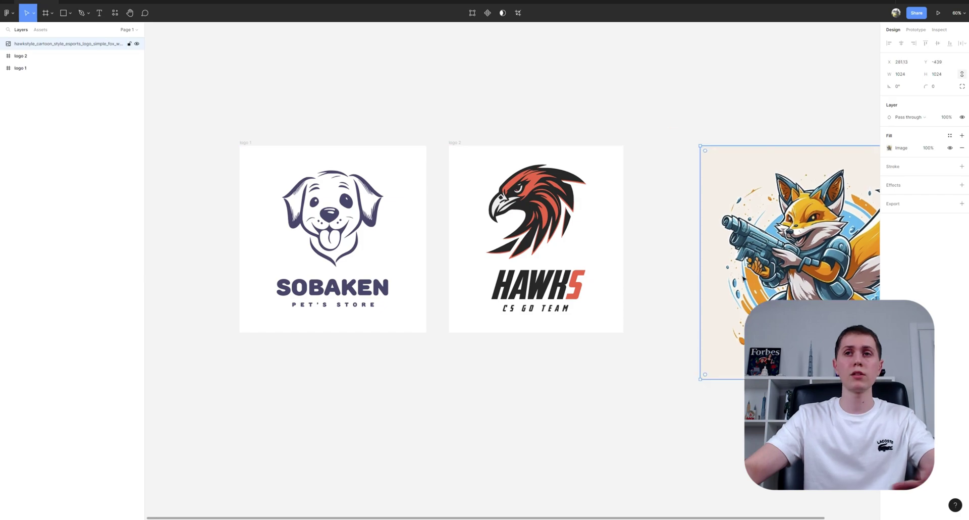
pyautogui.press('Delete')
# Capture the grey-background dog from the four-dog image in the AI logos folder and paste it into Figma below the logo frames.
pyautogui.moveTo(489, 421); pyautogui.dragTo(483, 199)
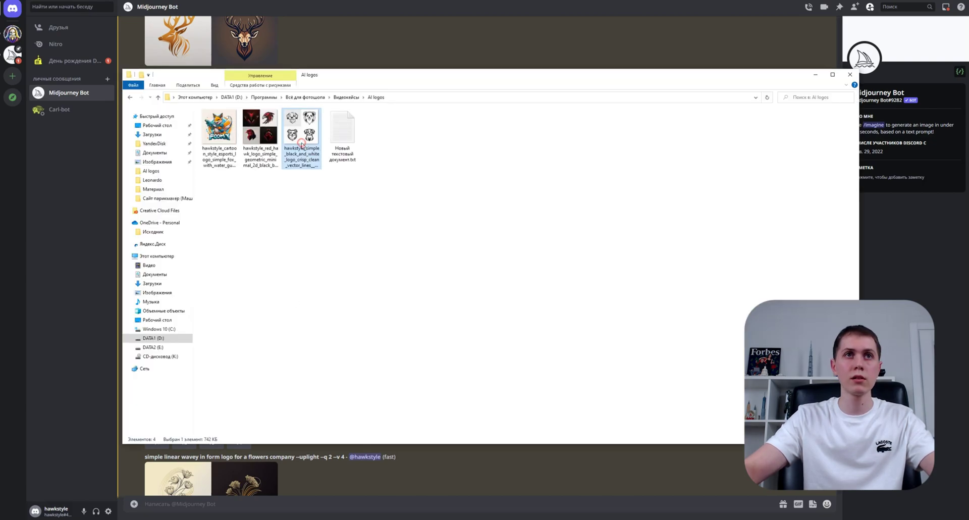
pyautogui.doubleClick(301, 144)
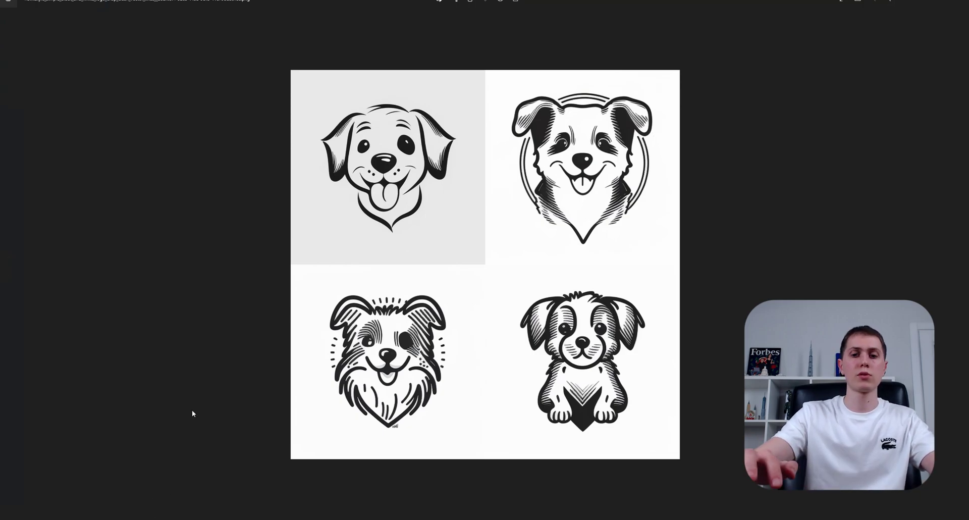
pyautogui.press('super+shift+s')
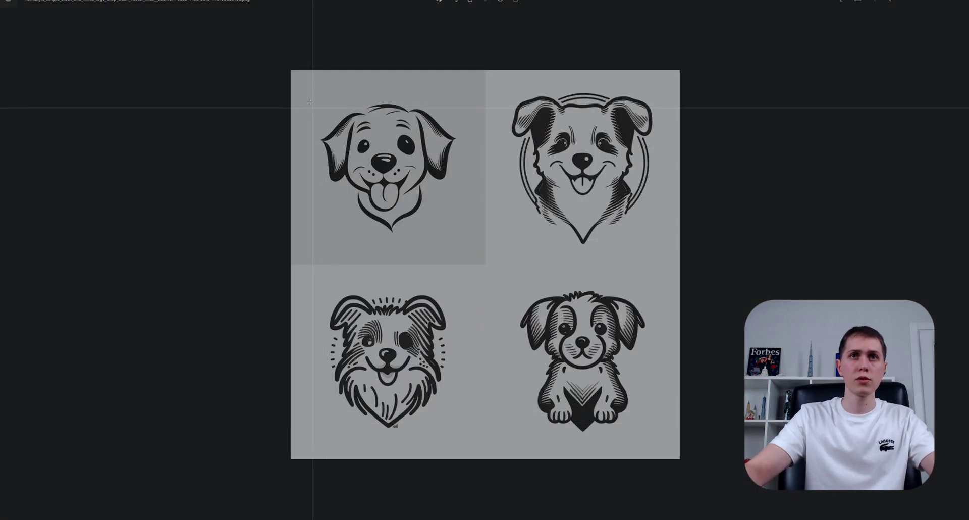
pyautogui.moveTo(309, 85); pyautogui.dragTo(473, 248)
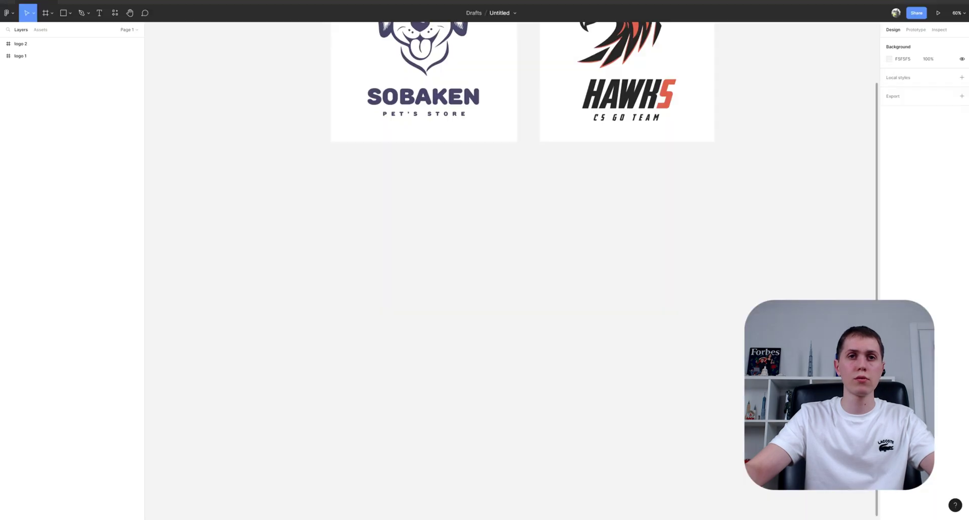
pyautogui.hotkey('ctrl', 'v')
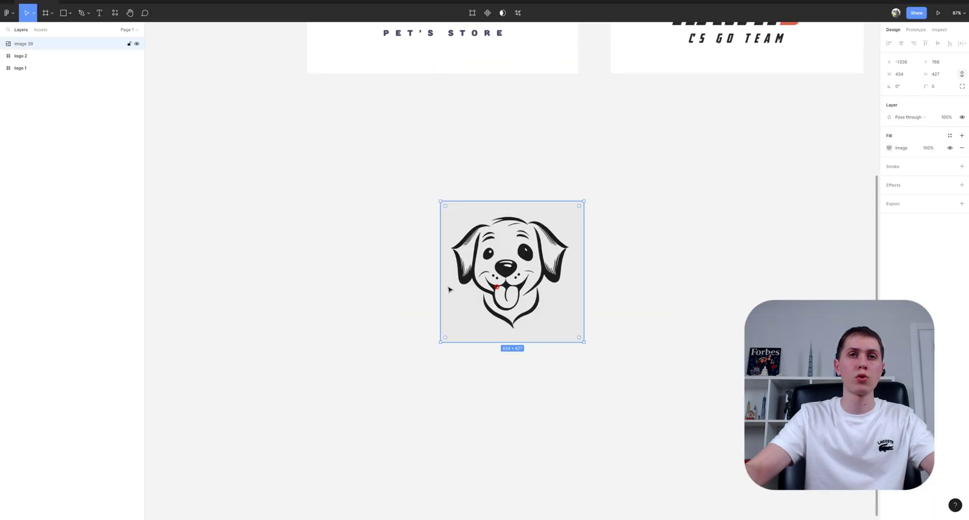
pyautogui.moveTo(448, 289); pyautogui.dragTo(327, 282)
# Run the Vectorize Bitmap - Trace Image plugin on the pasted dog image.
pyautogui.scroll(10, 409, 274)
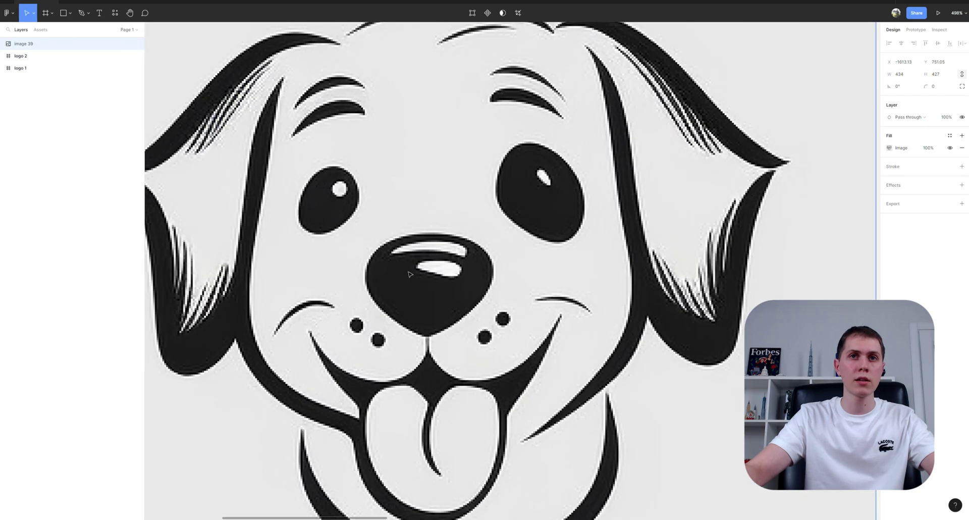
pyautogui.scroll(2, 410, 274)
pyautogui.scroll(-3, 492, 306)
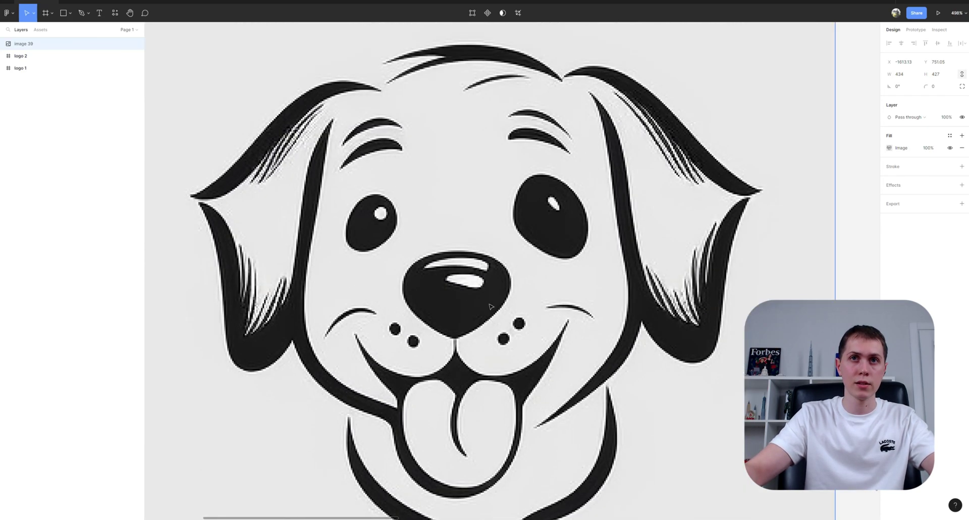
pyautogui.scroll(-5, 491, 306)
pyautogui.scroll(-1, 491, 306)
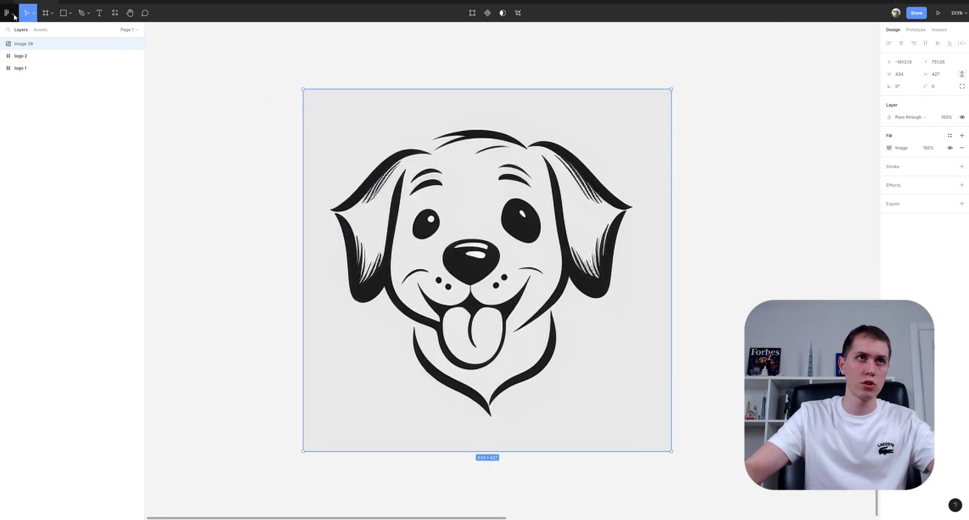
pyautogui.click(13, 15)
pyautogui.moveTo(42, 119)
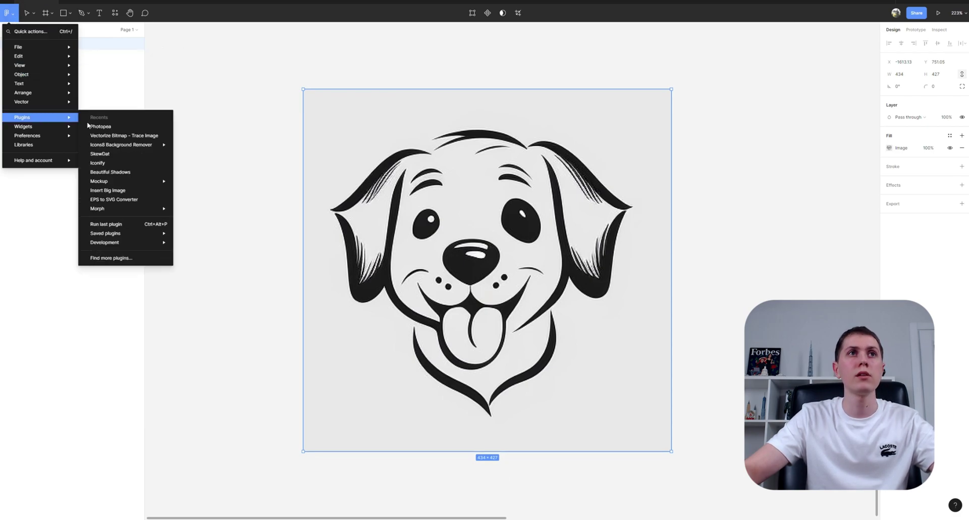
pyautogui.click(106, 259)
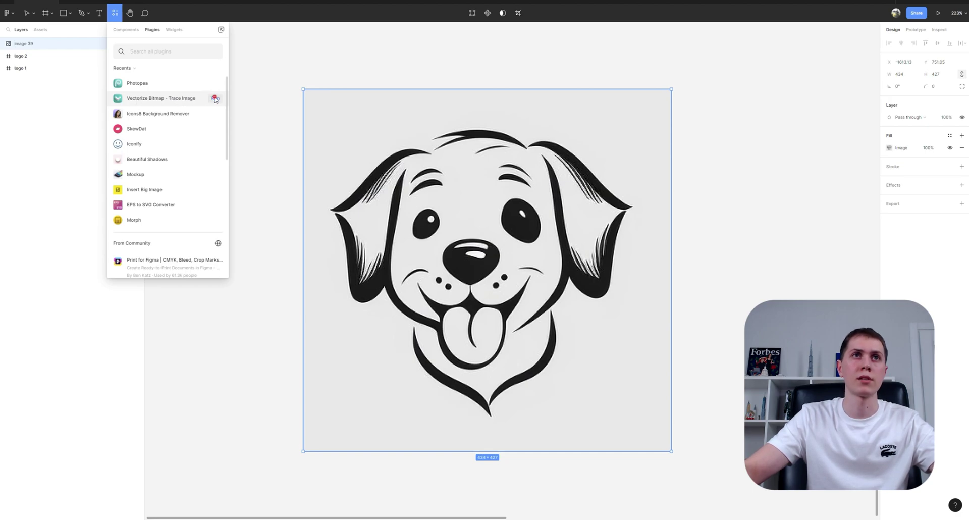
pyautogui.click(215, 99)
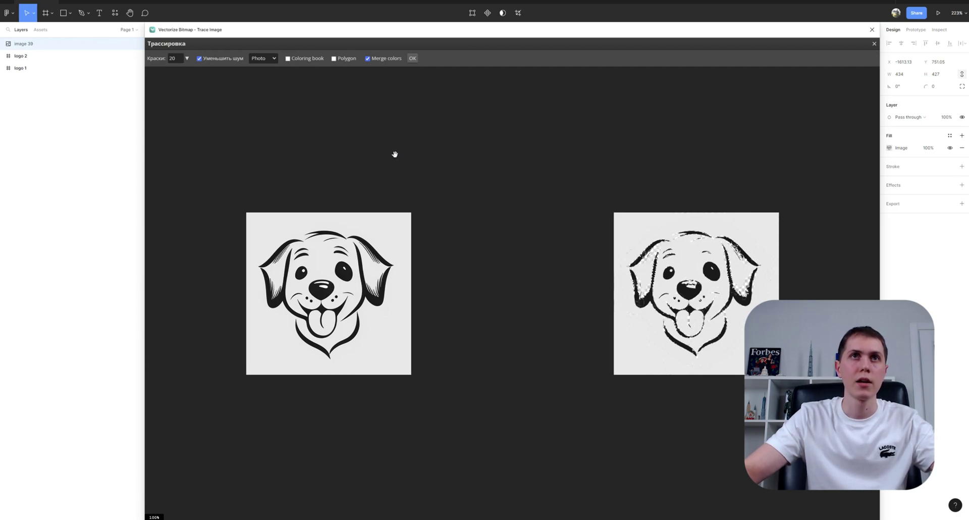
# Set the trace to 6 colours and apply it to the dog image.
pyautogui.click(188, 59)
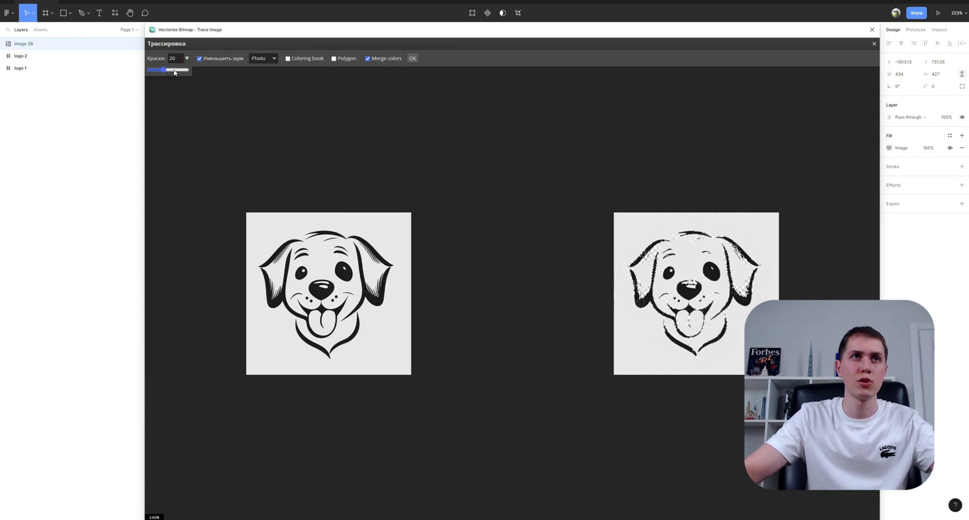
pyautogui.moveTo(164, 71); pyautogui.dragTo(150, 70)
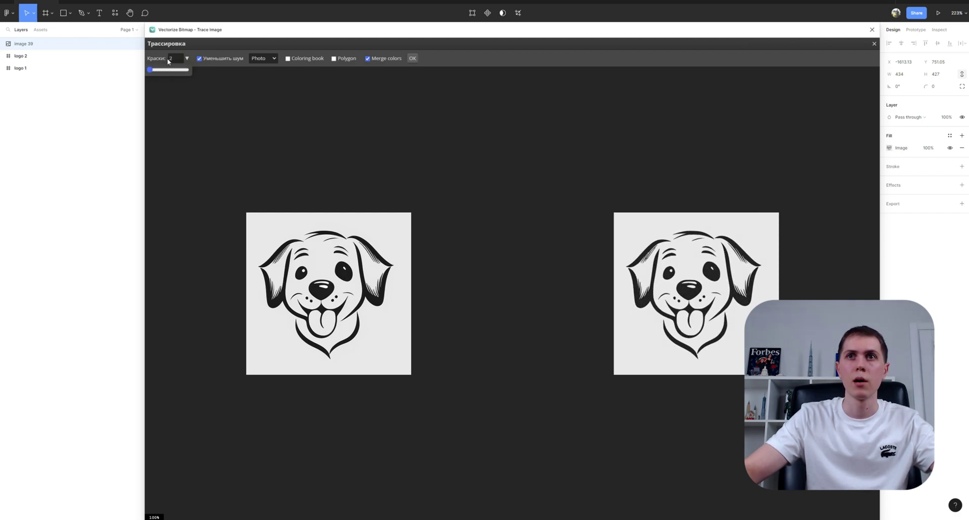
pyautogui.moveTo(151, 70); pyautogui.dragTo(154, 71)
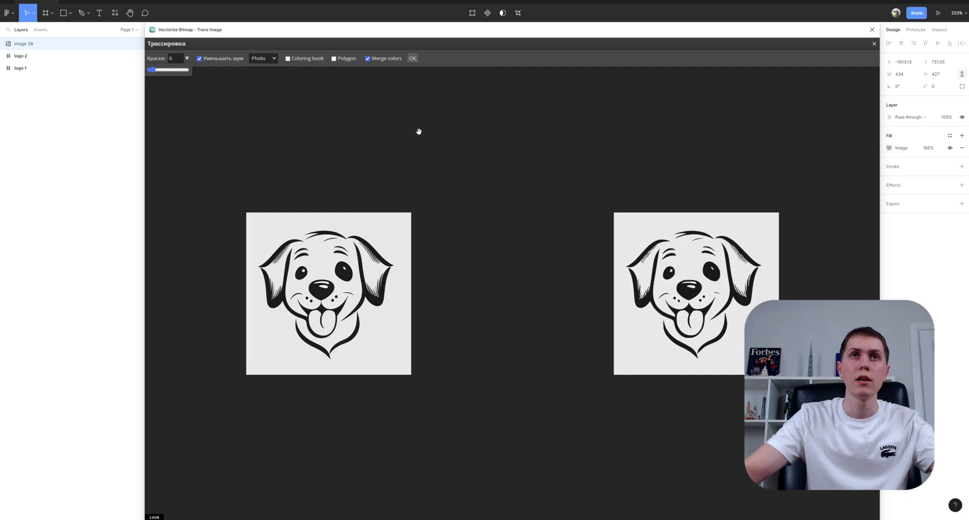
pyautogui.click(412, 58)
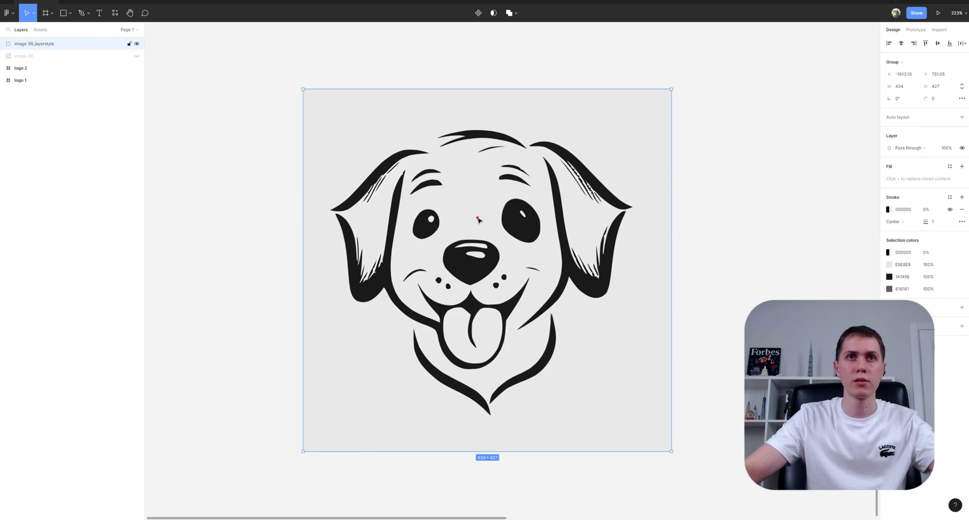
# Examine the outlines of the traced dog up close.
pyautogui.moveTo(537, 258)
pyautogui.mouseDown()
pyautogui.moveTo(657, 292)
pyautogui.moveTo(505, 240)
pyautogui.moveTo(547, 253)
pyautogui.mouseUp()
pyautogui.scroll(5, 474, 265)
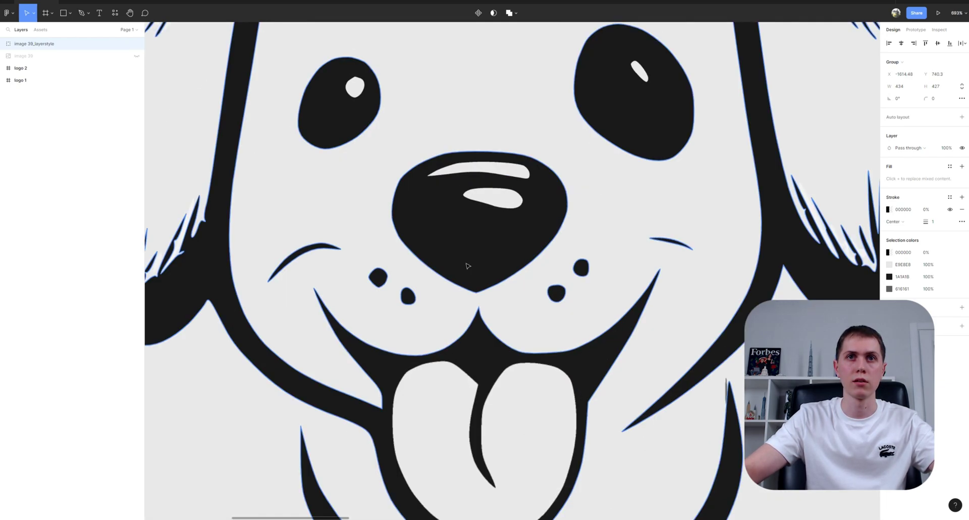
pyautogui.scroll(3, 483, 267)
pyautogui.scroll(-8, 493, 238)
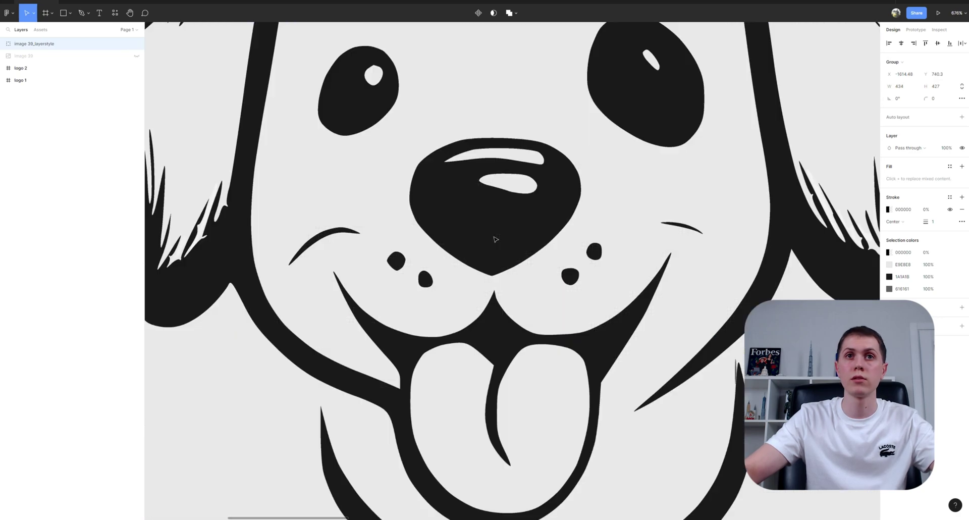
pyautogui.scroll(3, 495, 244)
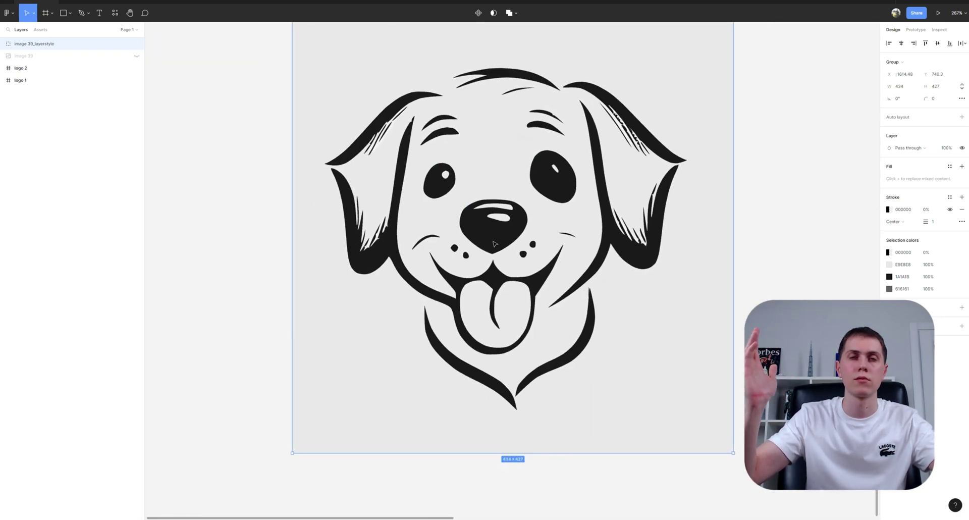
pyautogui.scroll(-2, 535, 237)
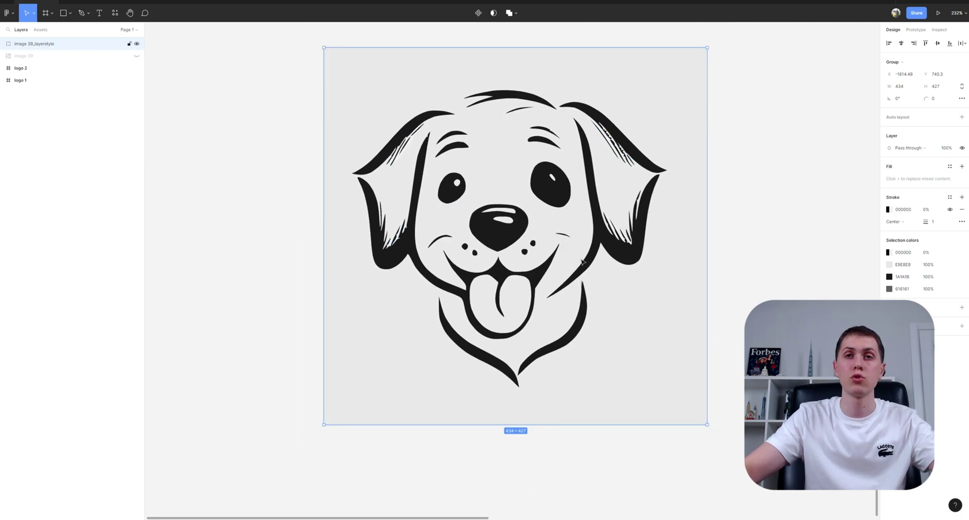
# Delete the light grey background vector from the traced dog group.
pyautogui.click(3, 45)
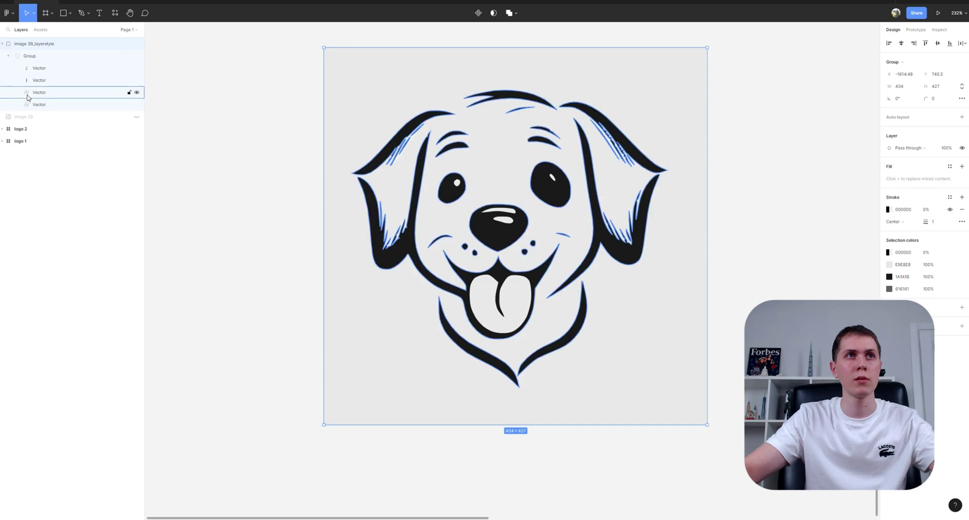
pyautogui.click(384, 252)
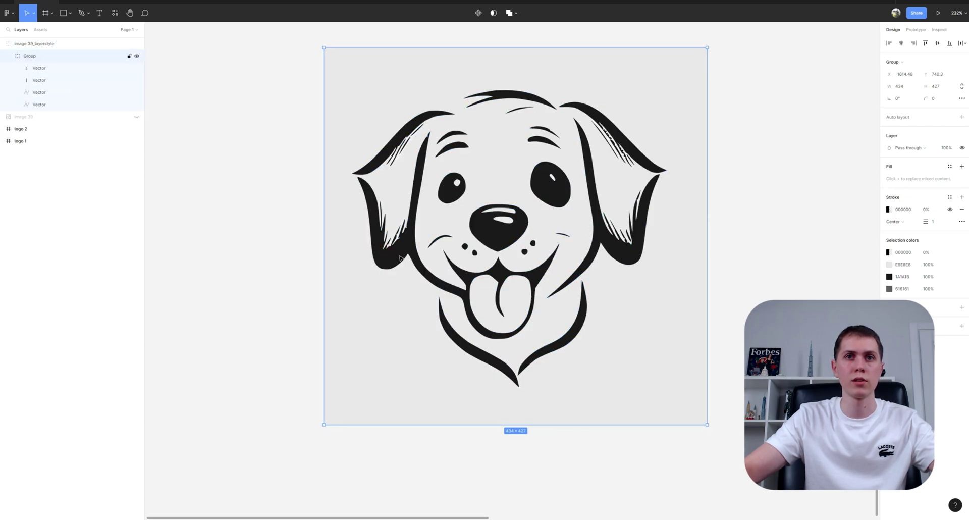
pyautogui.doubleClick(398, 374)
pyautogui.doubleClick(400, 376)
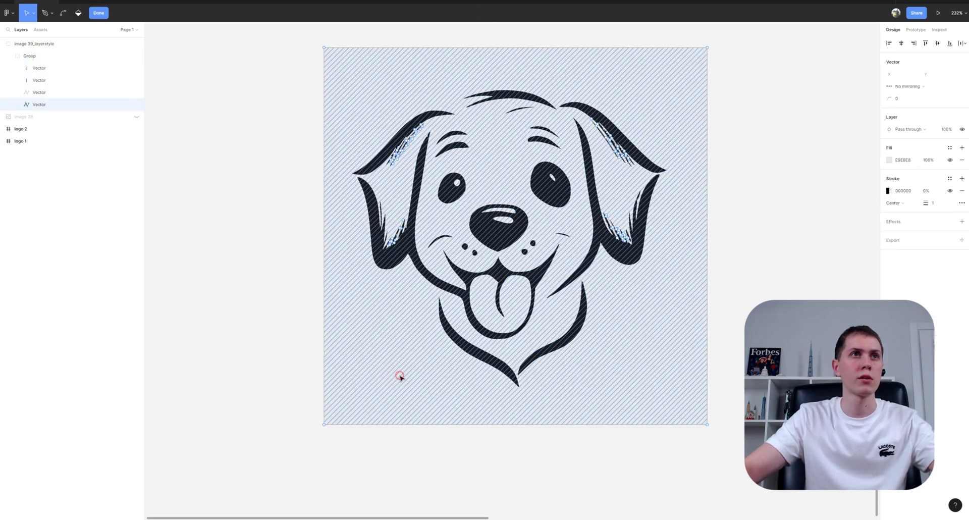
pyautogui.click(98, 12)
pyautogui.press('Delete')
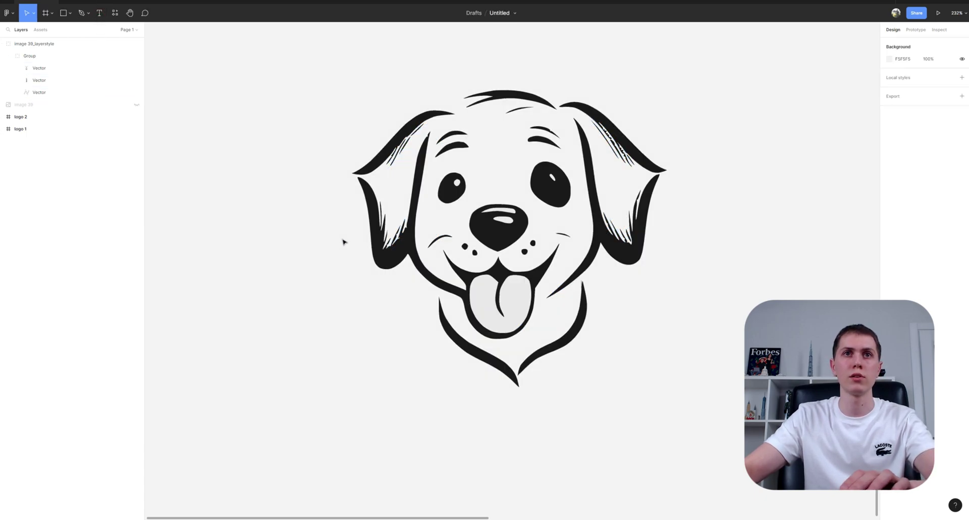
# Move the traced dog group below the logo 1 frame and enlarge it to about 494 px wide.
pyautogui.scroll(-5, 699, 263)
pyautogui.moveTo(733, 388); pyautogui.dragTo(402, 114)
pyautogui.moveTo(600, 235); pyautogui.dragTo(495, 299)
pyautogui.scroll(-5, 466, 179)
pyautogui.scroll(2, 476, 205)
pyautogui.scroll(4, 504, 302)
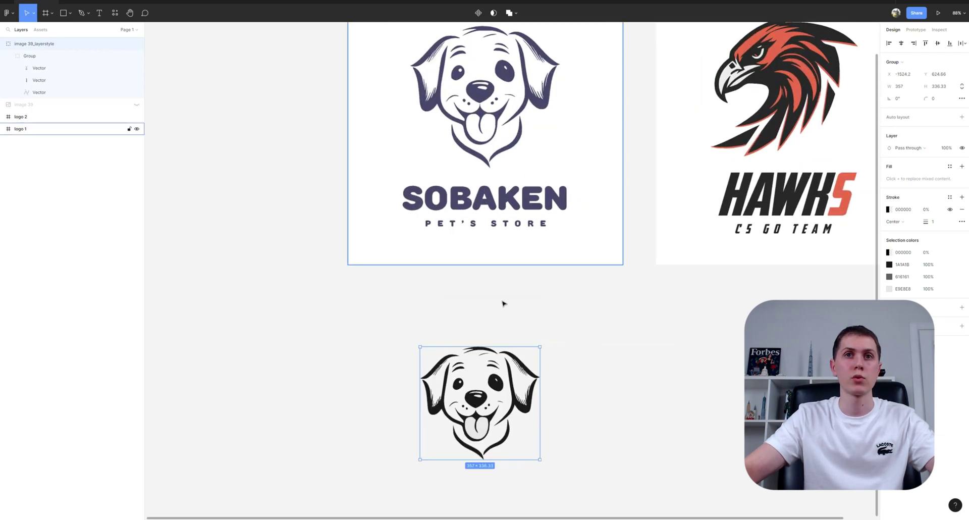
pyautogui.moveTo(526, 373); pyautogui.dragTo(550, 394)
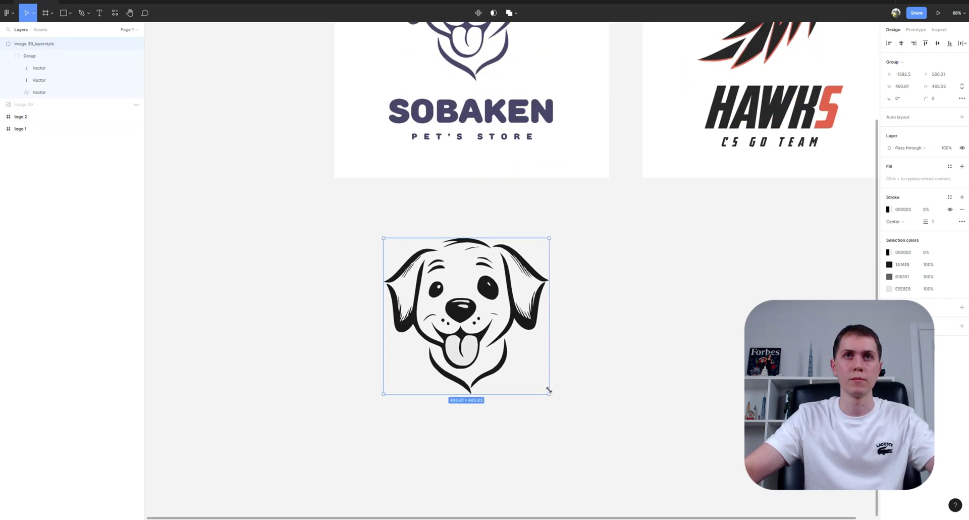
# Check the font settings of the SOBAKEN and PET'S STORE texts in the logo 1 frame.
pyautogui.doubleClick(497, 111)
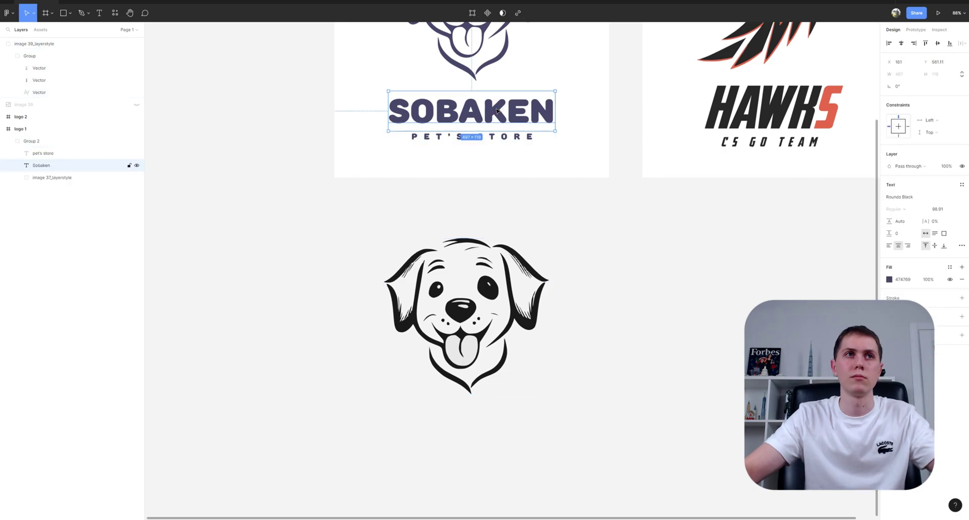
pyautogui.click(500, 136)
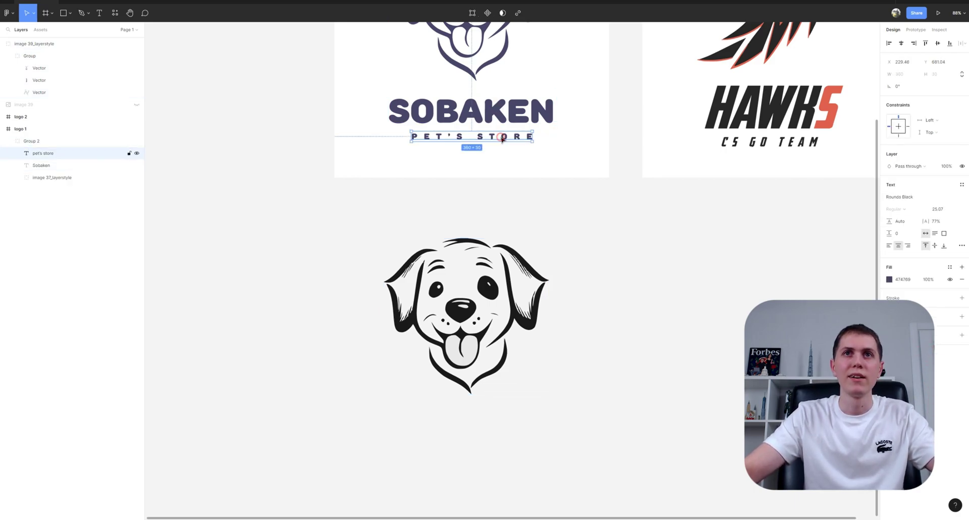
pyautogui.click(496, 123)
pyautogui.click(556, 227)
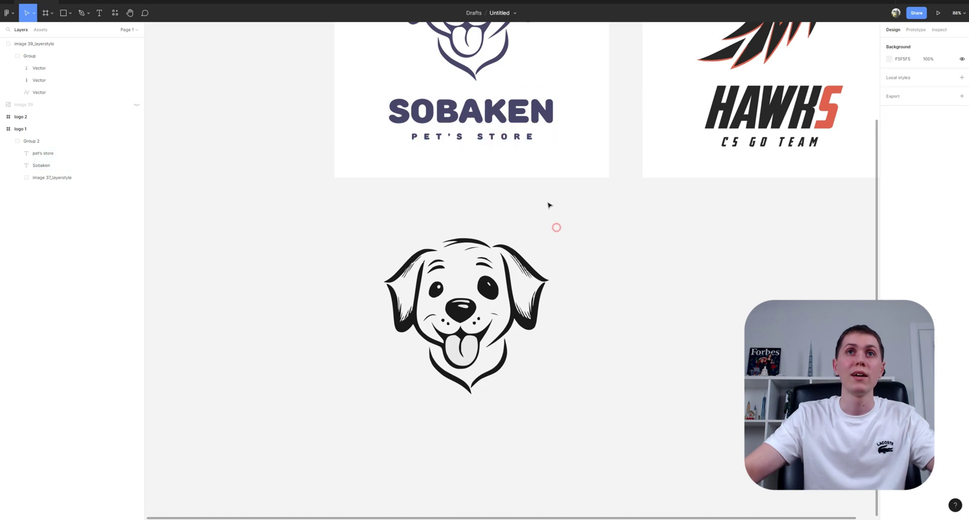
pyautogui.click(506, 119)
pyautogui.click(507, 119)
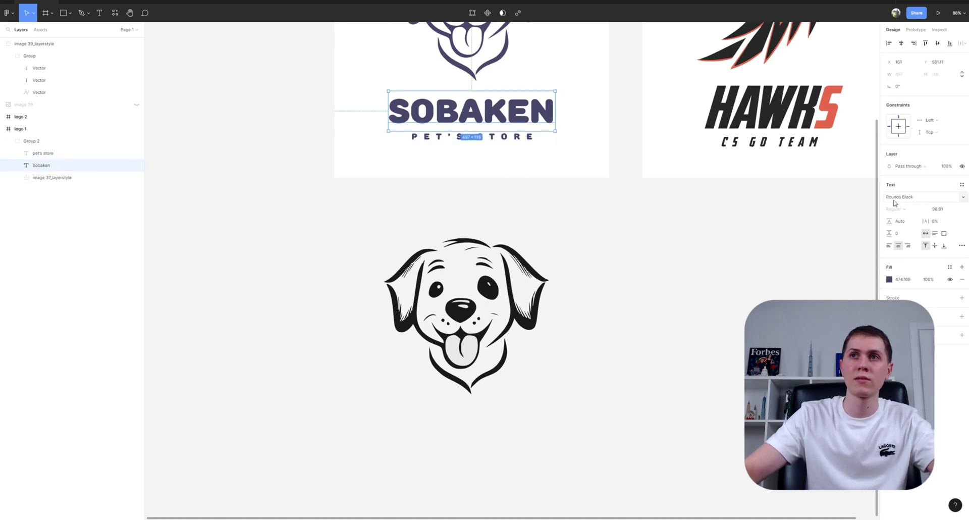
# Add the text SOBAKEN in the same font as the logo 1 wordmark and place it directly below the traced dog.
pyautogui.scroll(-3, 584, 318)
pyautogui.press('t')
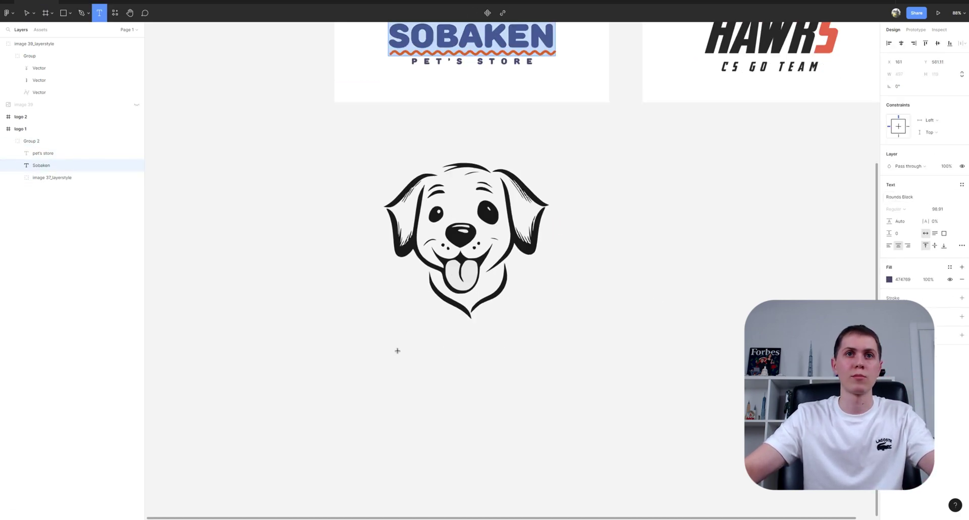
pyautogui.click(398, 351)
pyautogui.write('SOBAKEN')
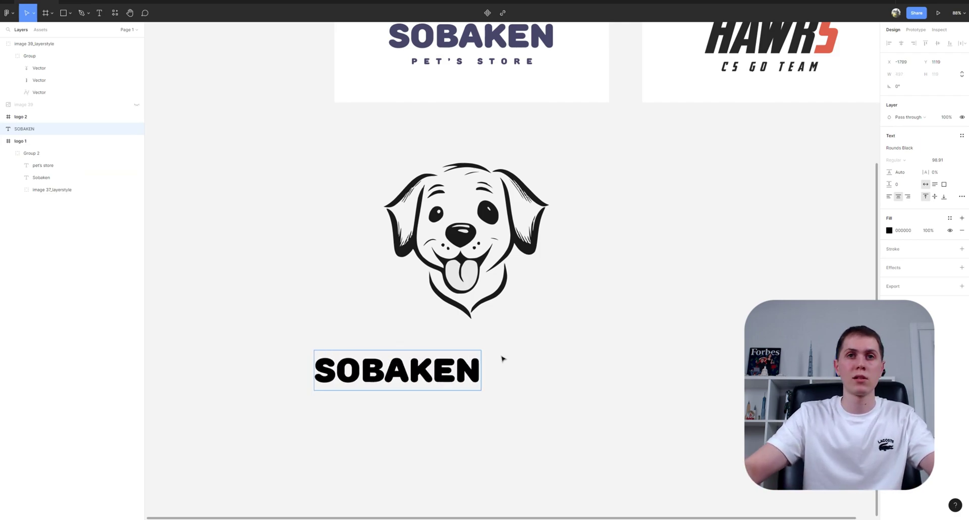
pyautogui.press('Escape')
pyautogui.moveTo(438, 372); pyautogui.dragTo(503, 353)
# Colour the new SOBAKEN text 474769 by sampling the wordmark in the logo 1 frame.
pyautogui.click(890, 231)
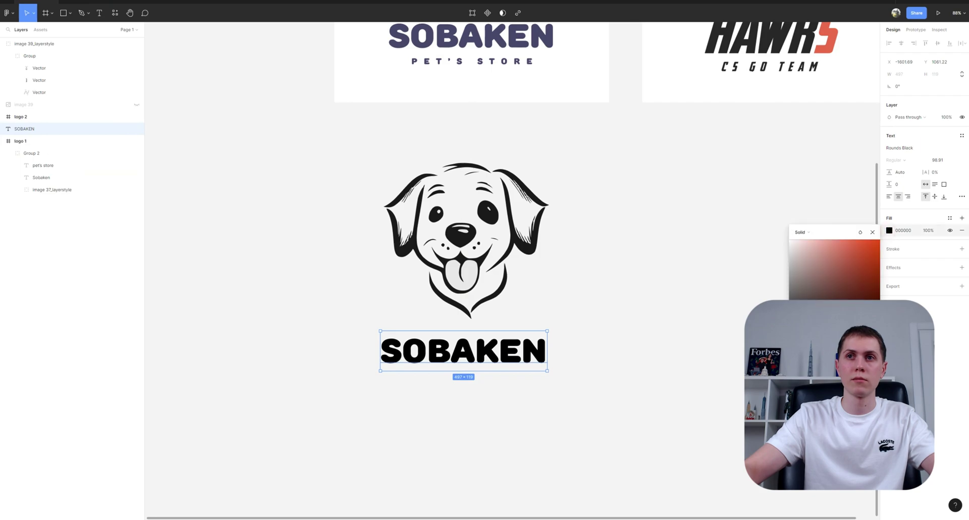
pyautogui.click(798, 343)
pyautogui.click(470, 36)
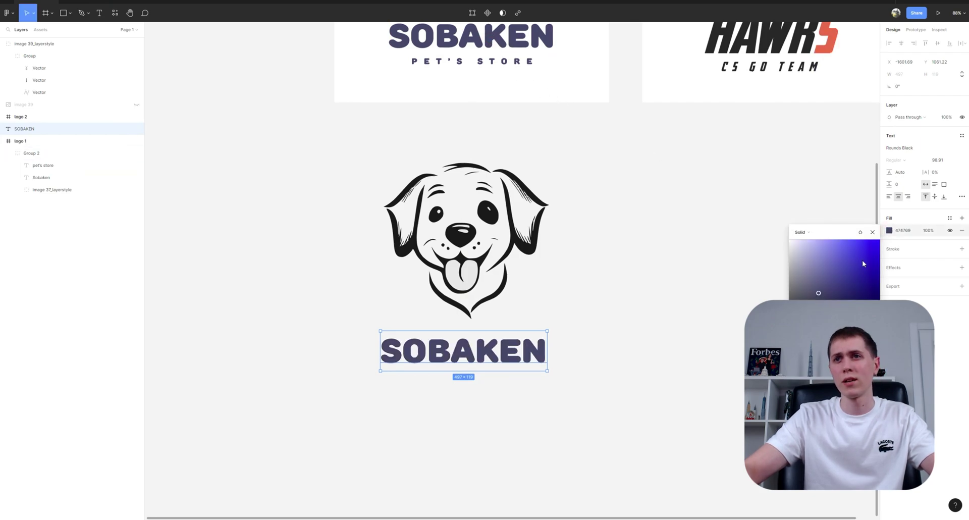
pyautogui.click(600, 348)
# Duplicate the new SOBAKEN text directly below itself and change the copy to PET'S STORE.
pyautogui.moveTo(466, 360); pyautogui.dragTo(468, 392)
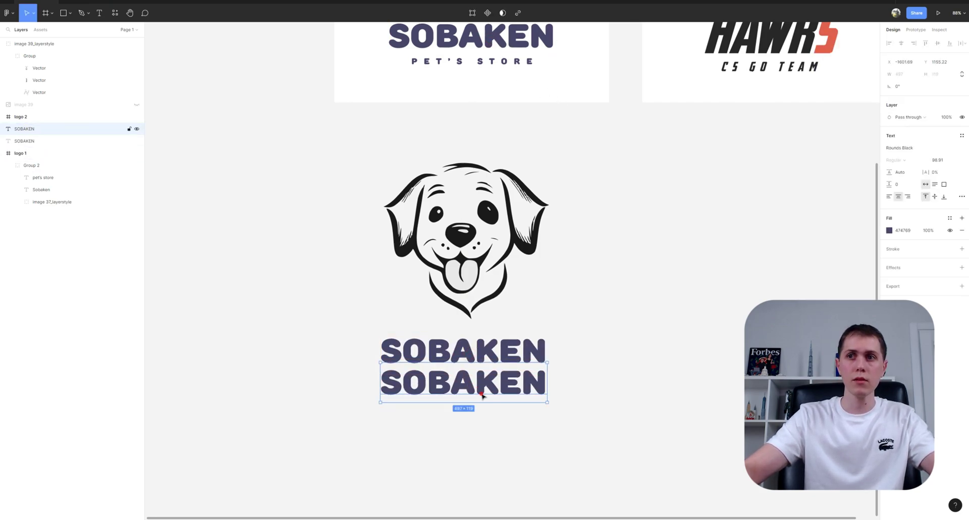
pyautogui.doubleClick(491, 385)
pyautogui.write('PETS')
pyautogui.press('BackSpace')
pyautogui.write("'S")
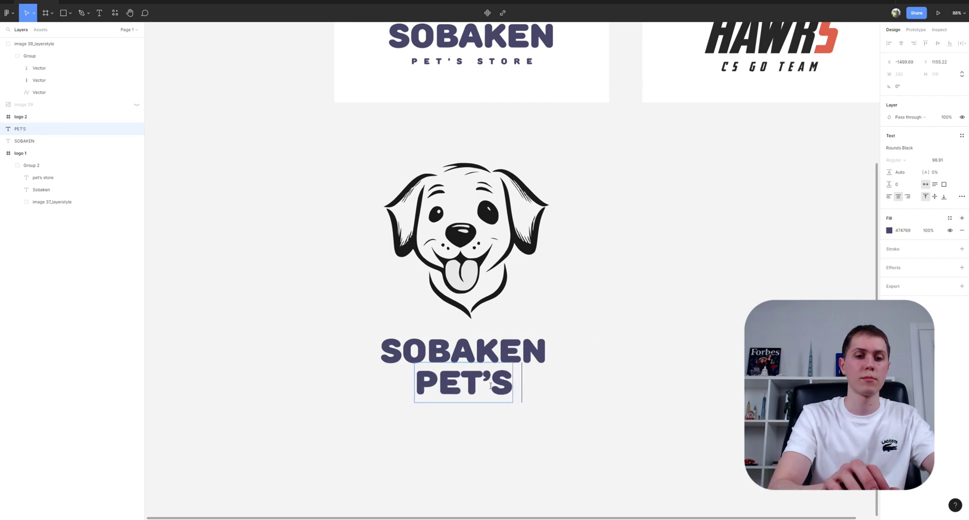
pyautogui.write(' STORE')
pyautogui.press('Escape')
# Scale the new PET'S STORE text down to about 201 px wide and set its letter spacing to 57.5%.
pyautogui.press('k')
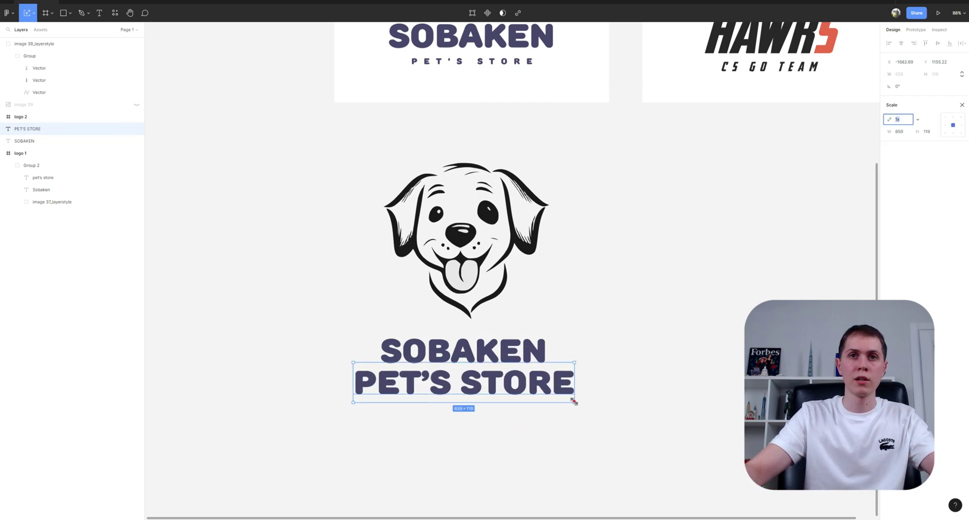
pyautogui.moveTo(576, 400); pyautogui.dragTo(499, 389)
pyautogui.press('v')
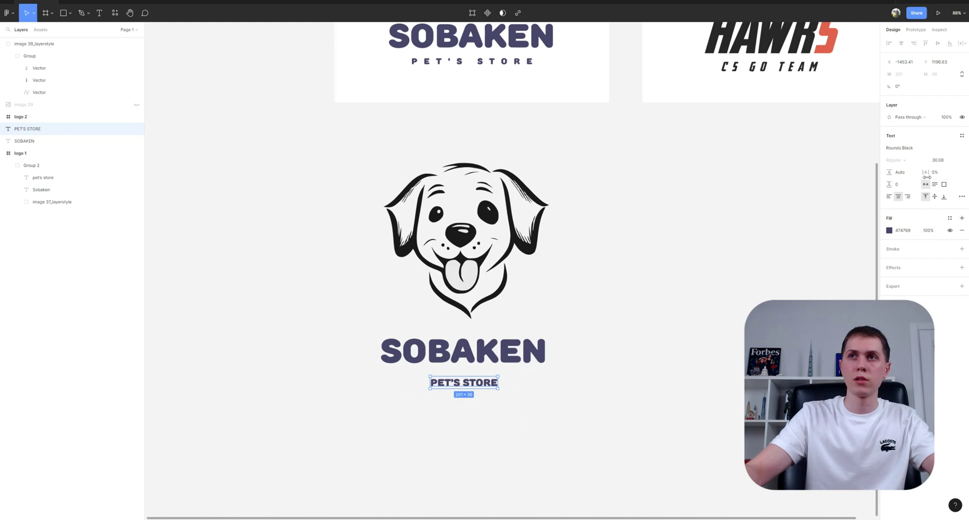
pyautogui.moveTo(927, 174); pyautogui.dragTo(942, 173)
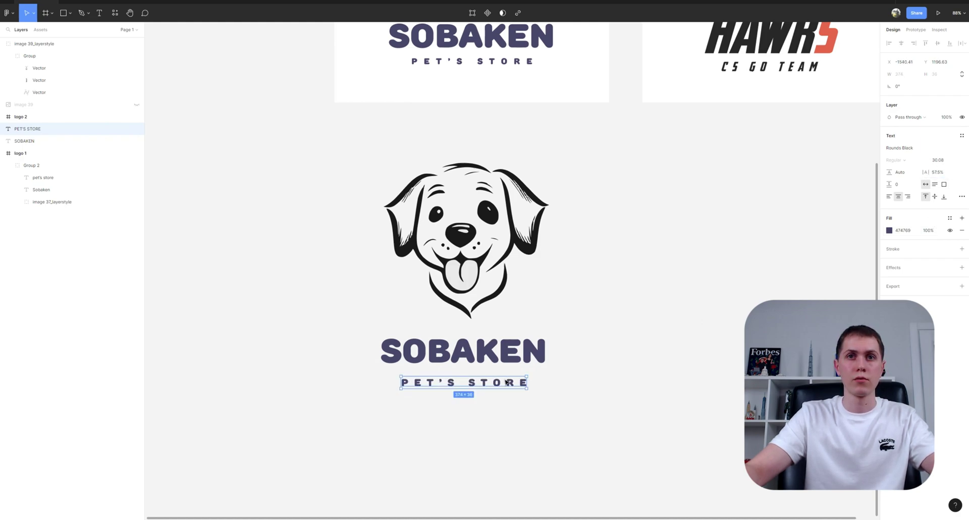
# Lower the traced dog group to Y 579.79 and change its light grey E9E8E8 colour to white FFFFFF.
pyautogui.click(469, 277)
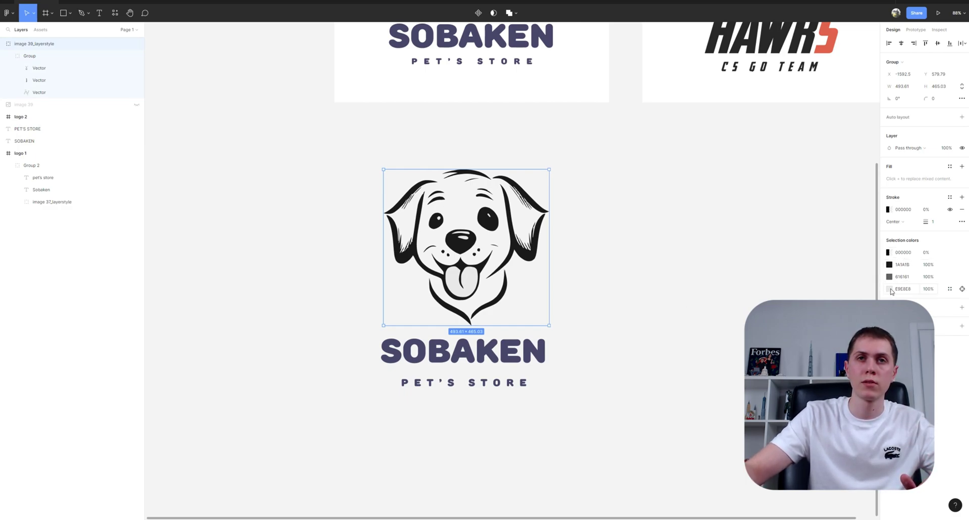
pyautogui.scroll(5, 437, 286)
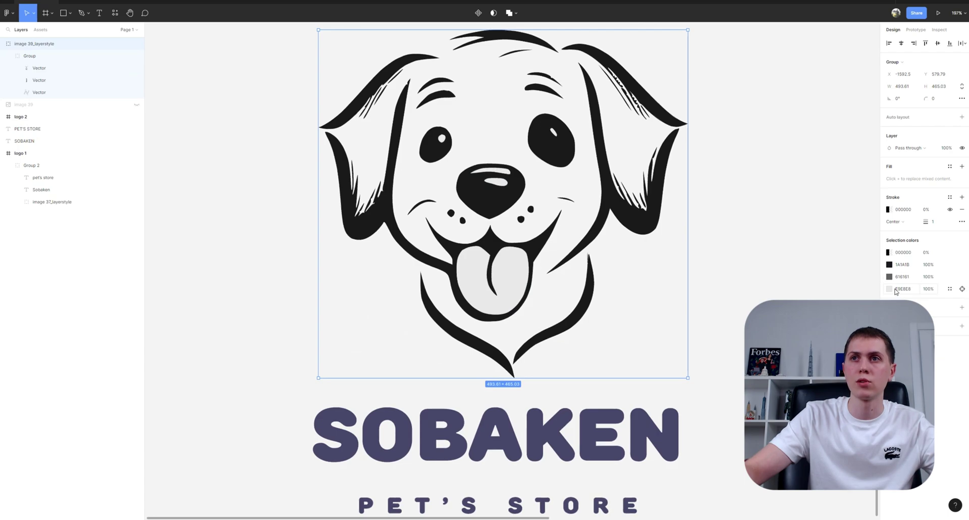
pyautogui.click(889, 289)
pyautogui.click(829, 334)
pyautogui.hotkey('ctrl', 'z')
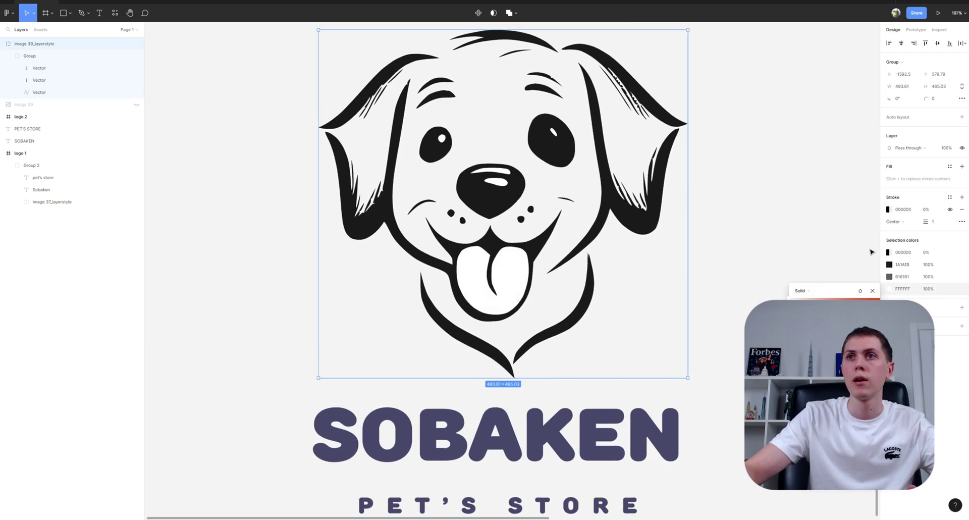
# Recolour the dog's near-black outlines by sampling the colour of the SOBAKEN text.
pyautogui.click(890, 265)
pyautogui.press('i')
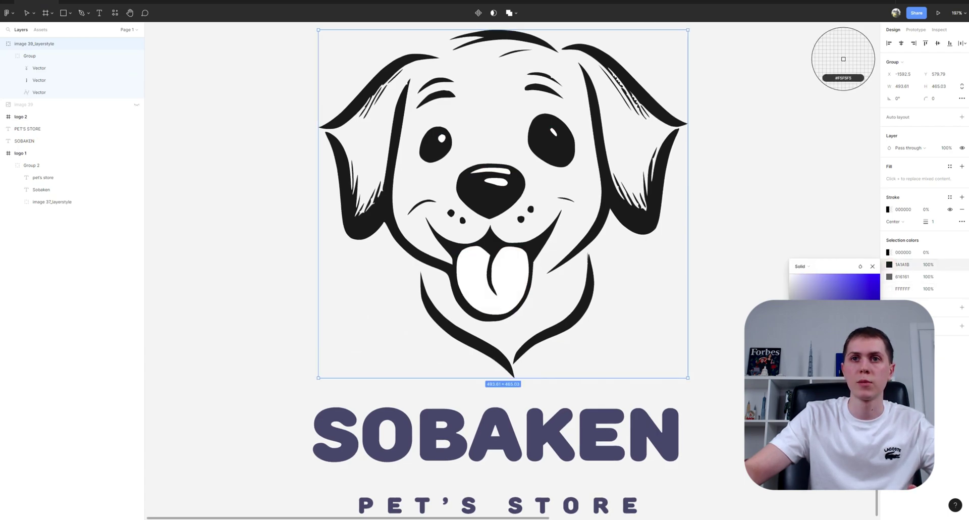
pyautogui.click(644, 426)
pyautogui.click(768, 222)
pyautogui.hotkey('shift', '0')
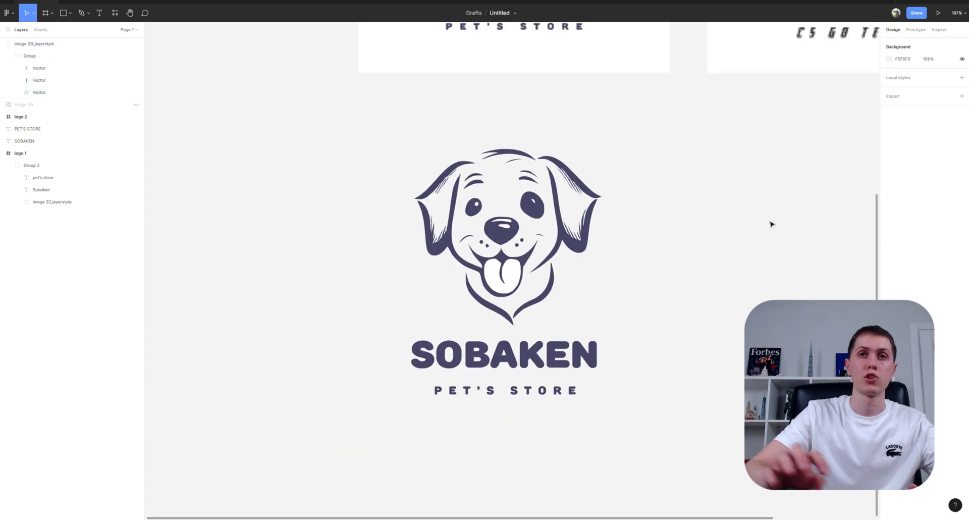
# Centre the dog, SOBAKEN and PET'S STORE horizontally on each other and group them.
pyautogui.moveTo(683, 438); pyautogui.dragTo(344, 125)
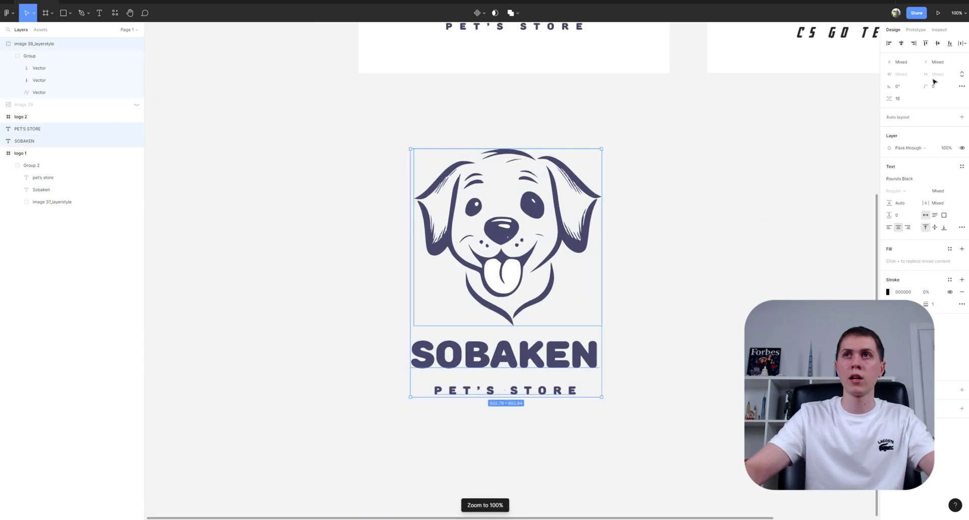
pyautogui.moveTo(727, 449); pyautogui.dragTo(384, 147)
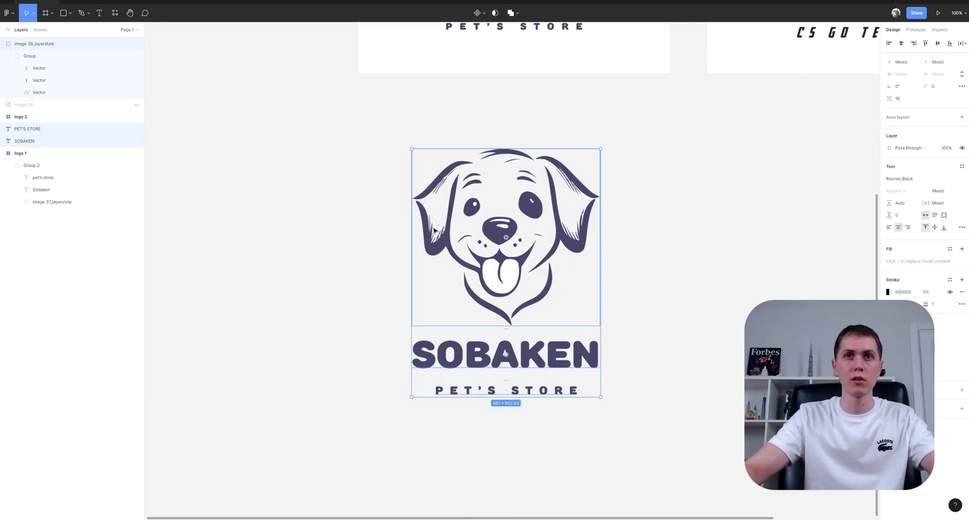
pyautogui.hotkey('ctrl', 'g')
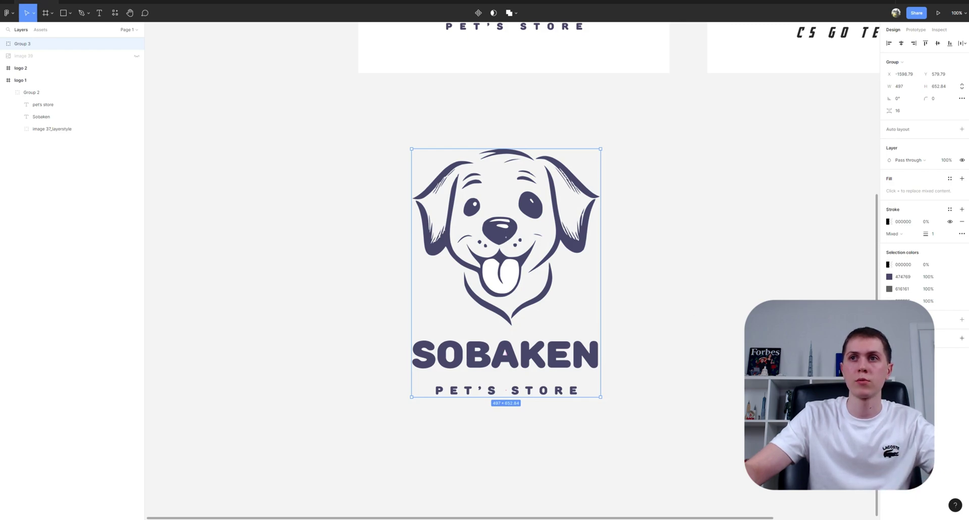
# Export the grouped dog logo in SVG format to the AI logos folder as Group 3.svg.
pyautogui.click(942, 363)
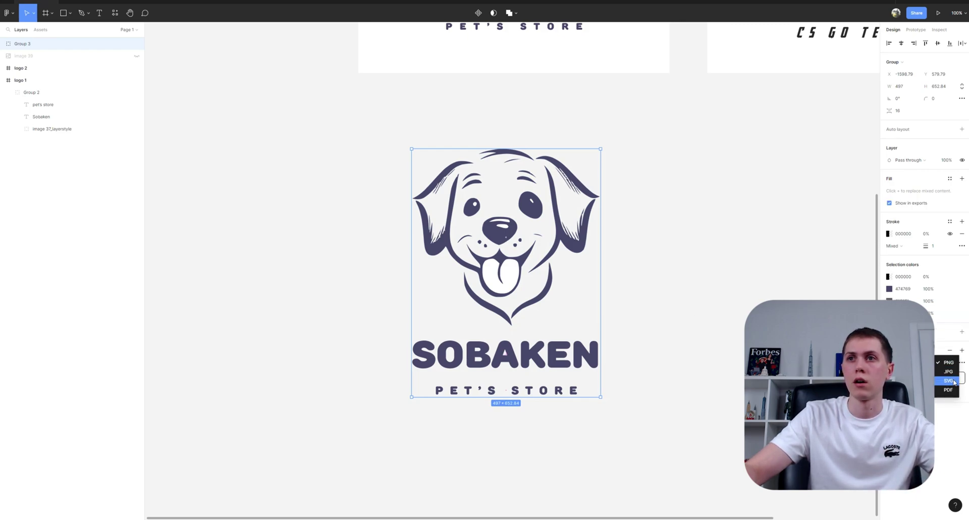
pyautogui.click(950, 380)
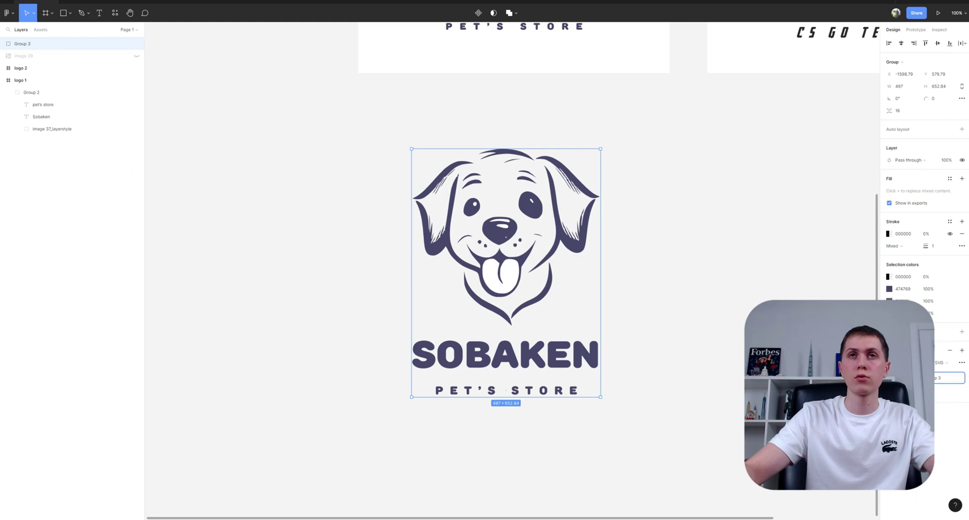
pyautogui.click(949, 377)
pyautogui.click(564, 378)
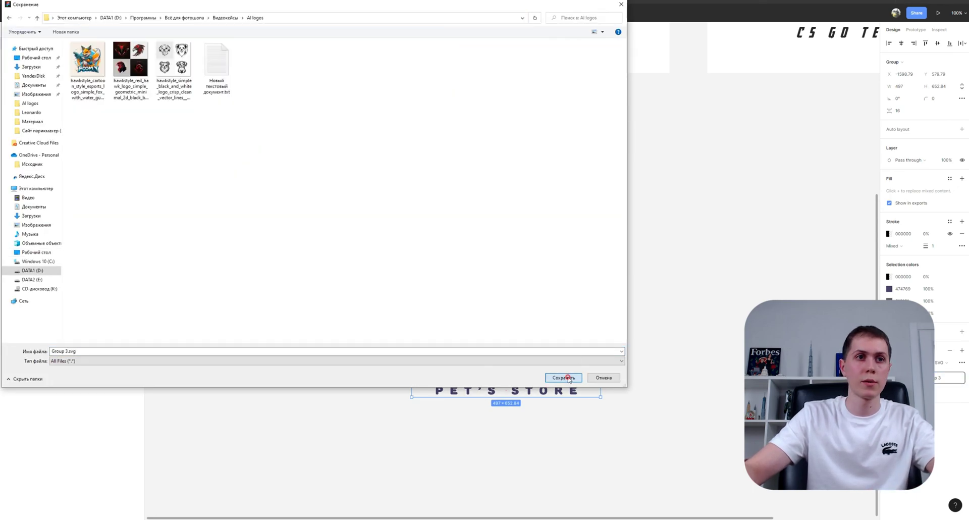
# Open the exported Group 3.svg from the AI logos folder in Chrome and inspect its edges at high magnification.
pyautogui.click(82, 518)
pyautogui.click(335, 244)
pyautogui.click(217, 132)
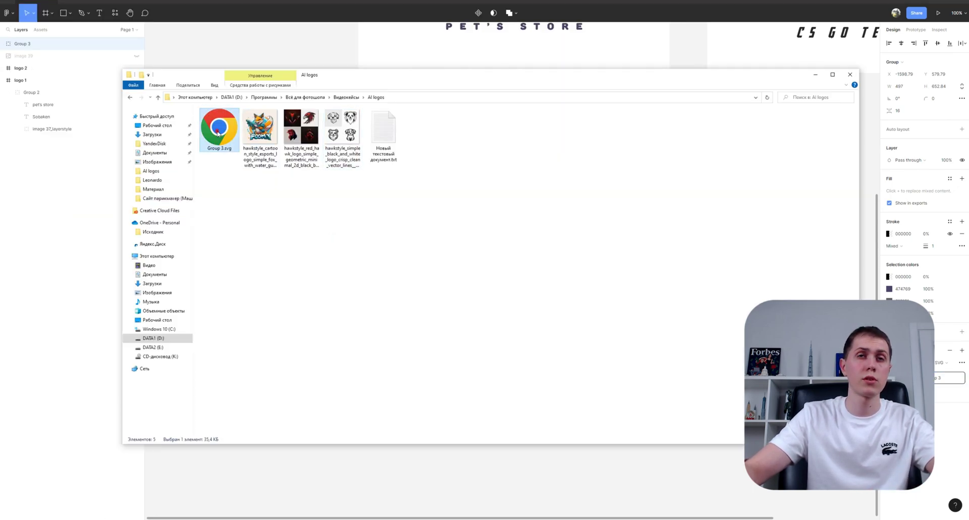
pyautogui.doubleClick(218, 133)
pyautogui.scroll(6, 120, 179)
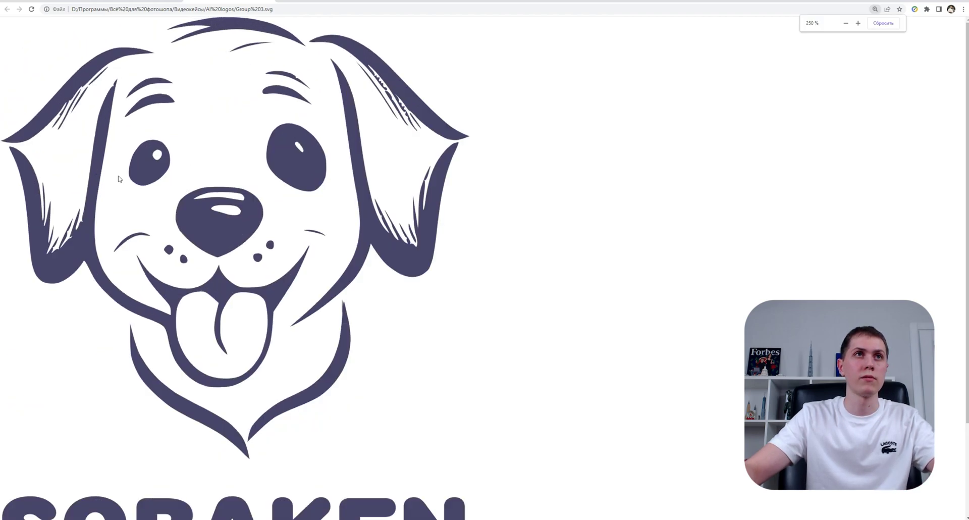
pyautogui.scroll(2, 119, 177)
pyautogui.scroll(-4, 126, 182)
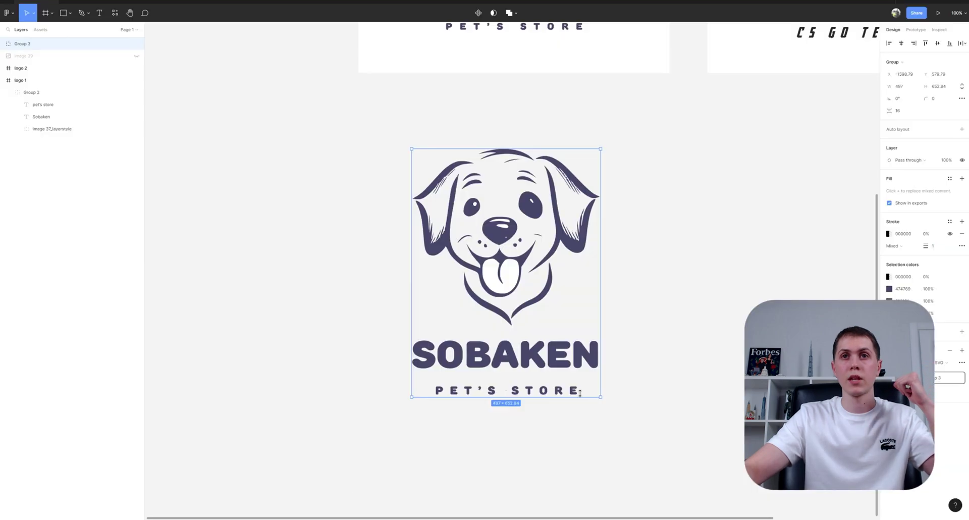
# Look over the logo 2 frame in Figma, and bring up the image grid of red hawk logos in the photo viewer.
pyautogui.click(651, 342)
pyautogui.scroll(-3, 719, 299)
pyautogui.scroll(3, 493, 409)
pyautogui.scroll(-1, 493, 409)
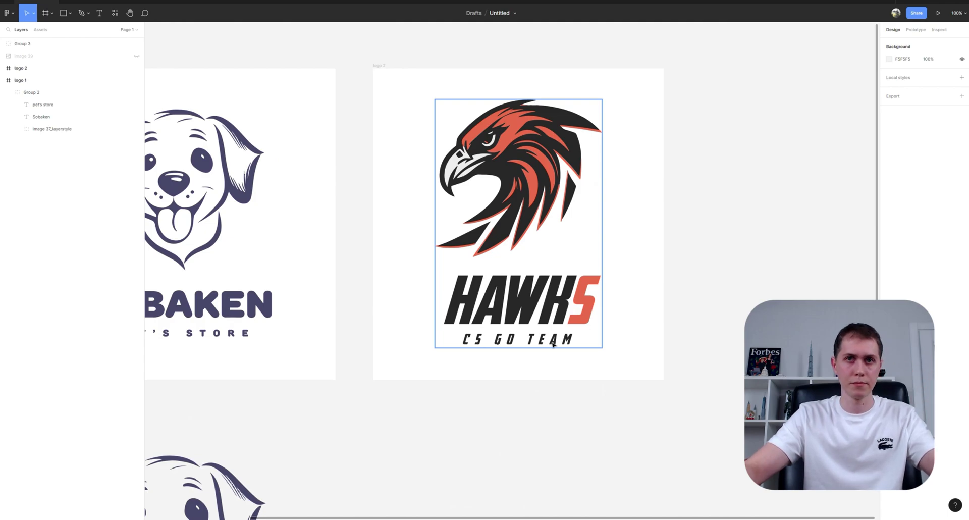
pyautogui.scroll(-5, 378, 341)
pyautogui.moveTo(163, 517)
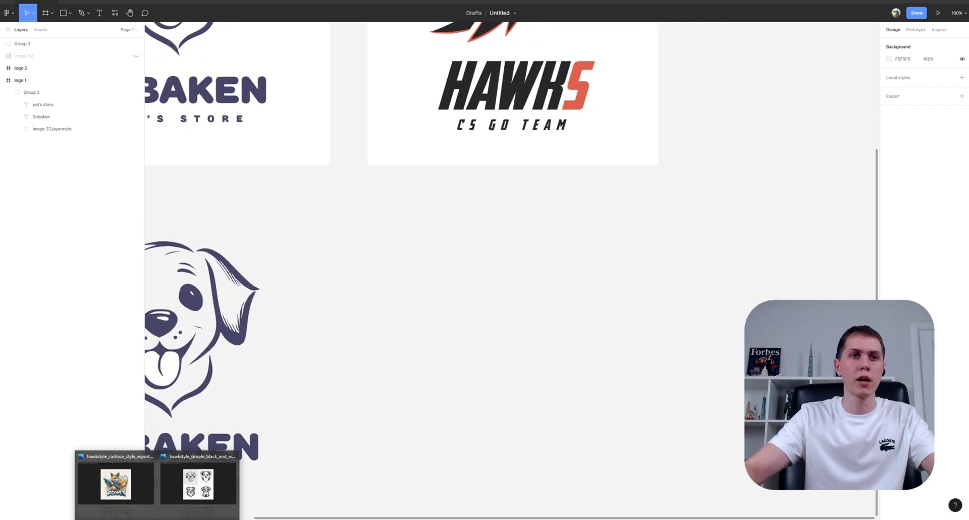
pyautogui.click(165, 485)
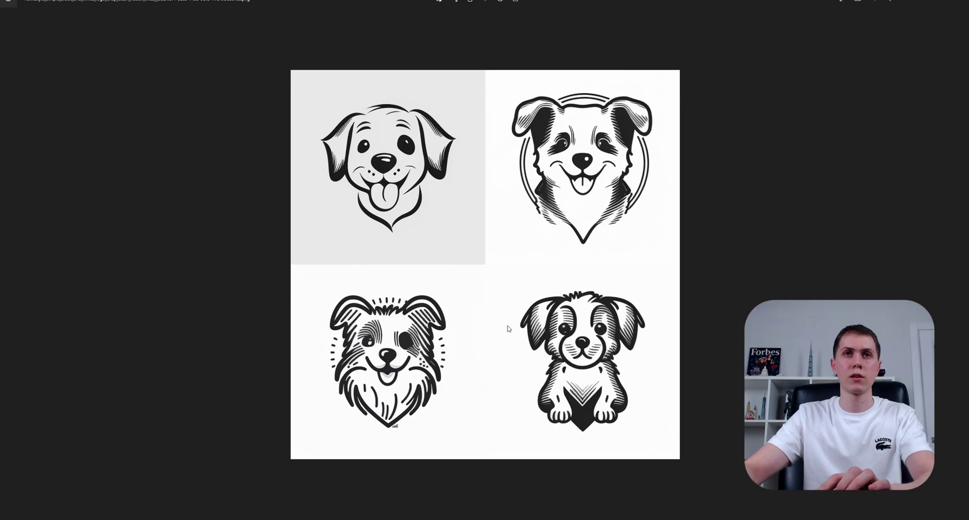
pyautogui.press('Right')
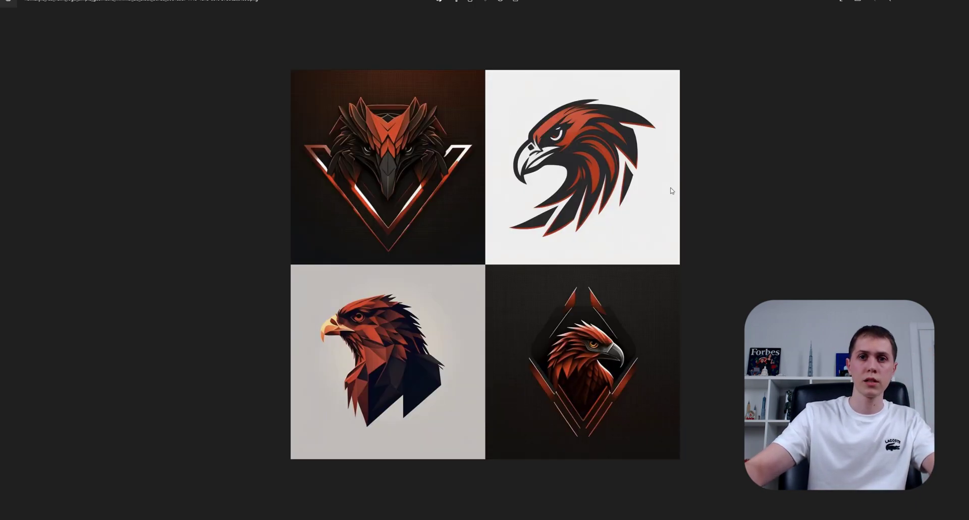
# Capture the flat red-and-black hawk logo on the white background from the image grid and copy it.
pyautogui.scroll(4, 656, 174)
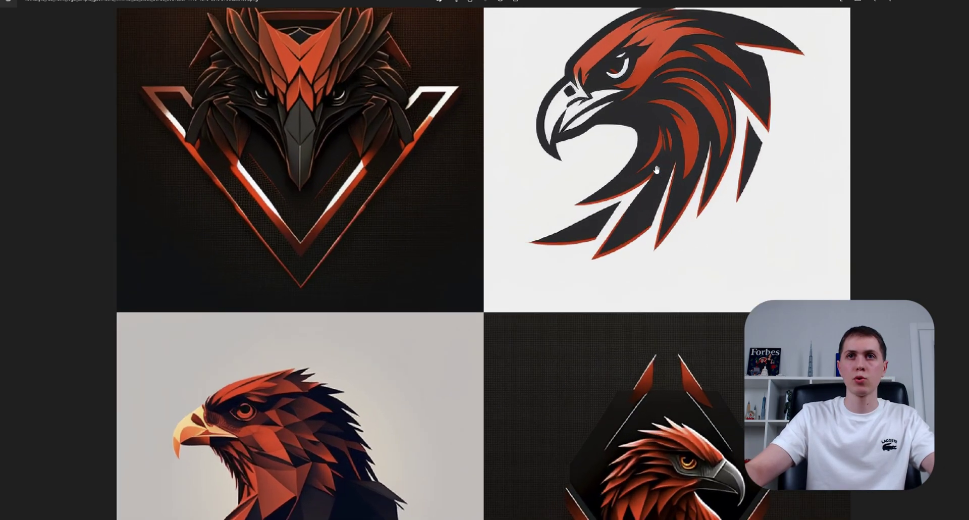
pyautogui.scroll(2, 657, 170)
pyautogui.moveTo(657, 170); pyautogui.dragTo(665, 283)
pyautogui.scroll(2, 757, 272)
pyautogui.scroll(-4, 765, 269)
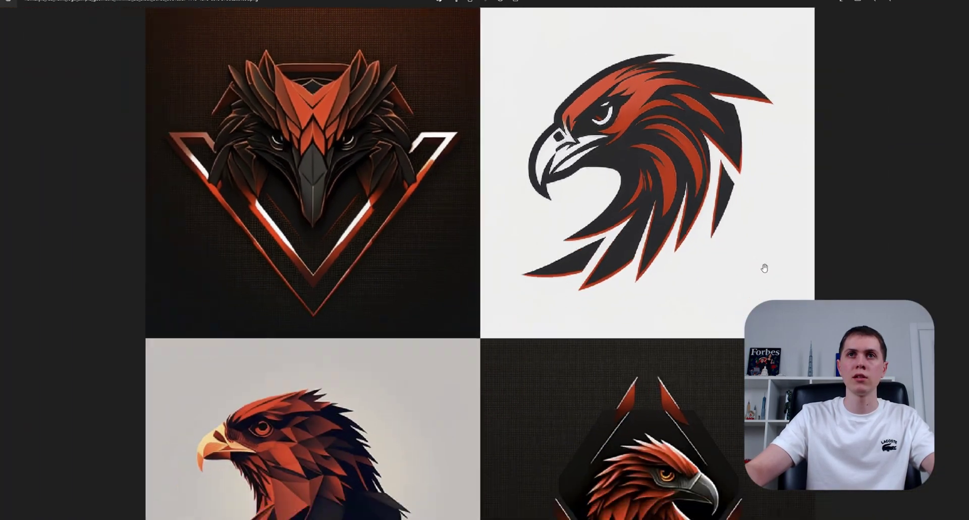
pyautogui.scroll(-4, 765, 269)
pyautogui.press('Print')
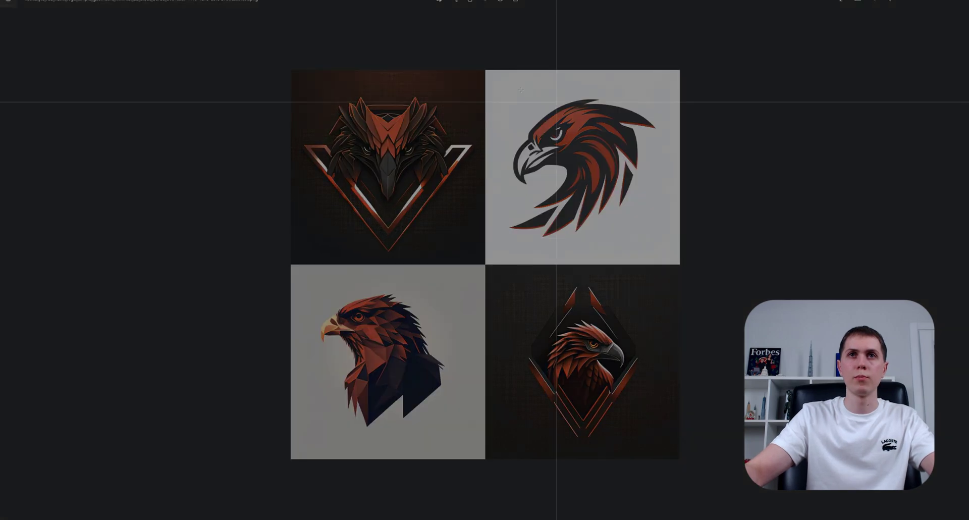
pyautogui.moveTo(492, 88); pyautogui.dragTo(670, 253)
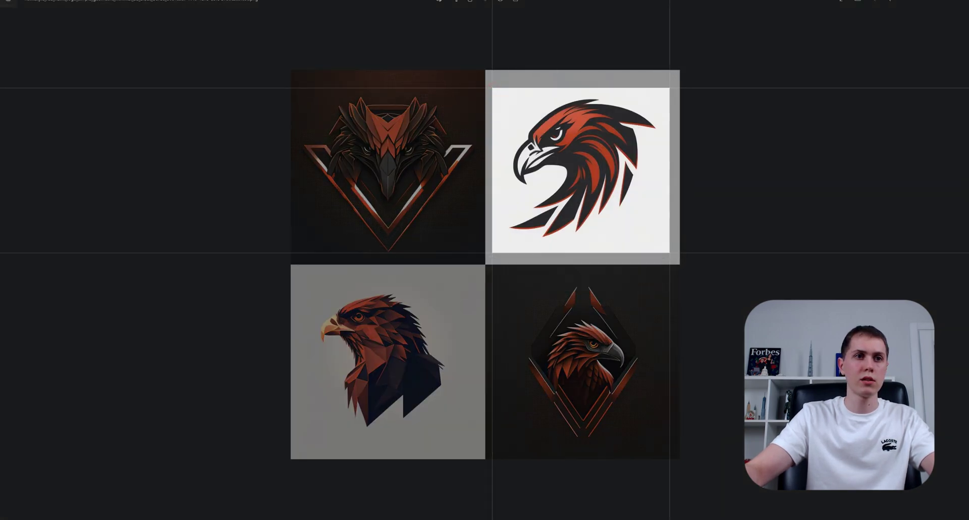
pyautogui.hotkey('ctrl', 'c')
# Switch to Figma and paste the hawk capture beside the dog logo, below the logo 2 frame.
pyautogui.hotkey('alt', 'Tab')
pyautogui.moveTo(582, 365); pyautogui.dragTo(582, 299)
pyautogui.hotkey('ctrl', 'v')
pyautogui.moveTo(528, 270); pyautogui.dragTo(522, 247)
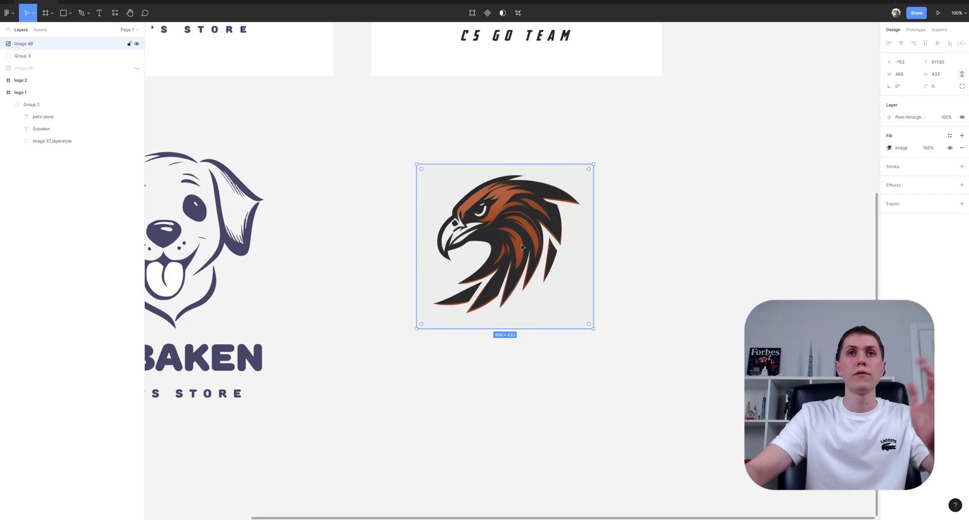
# Open the hawk image in the Vectorize Bitmap - Trace Image plugin and try a trace with 2 colours.
pyautogui.click(8, 13)
pyautogui.moveTo(35, 120)
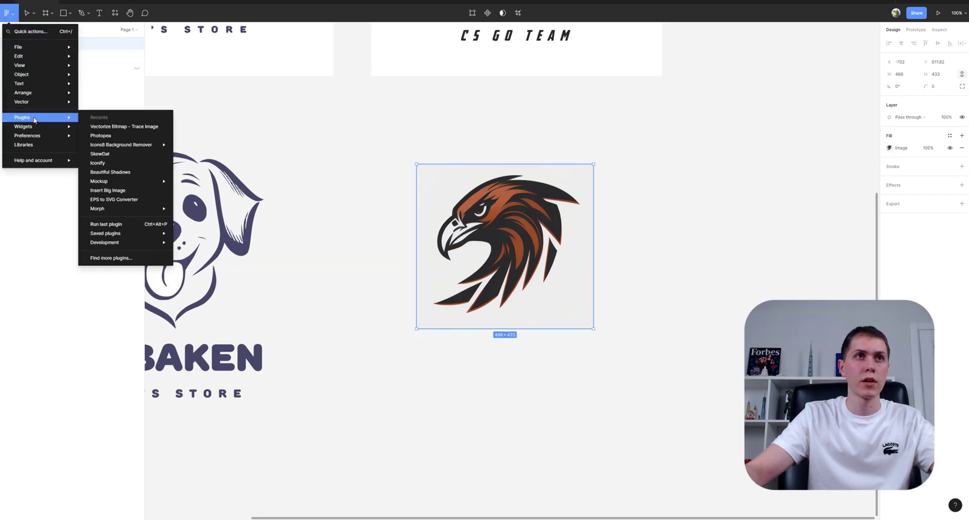
pyautogui.click(117, 126)
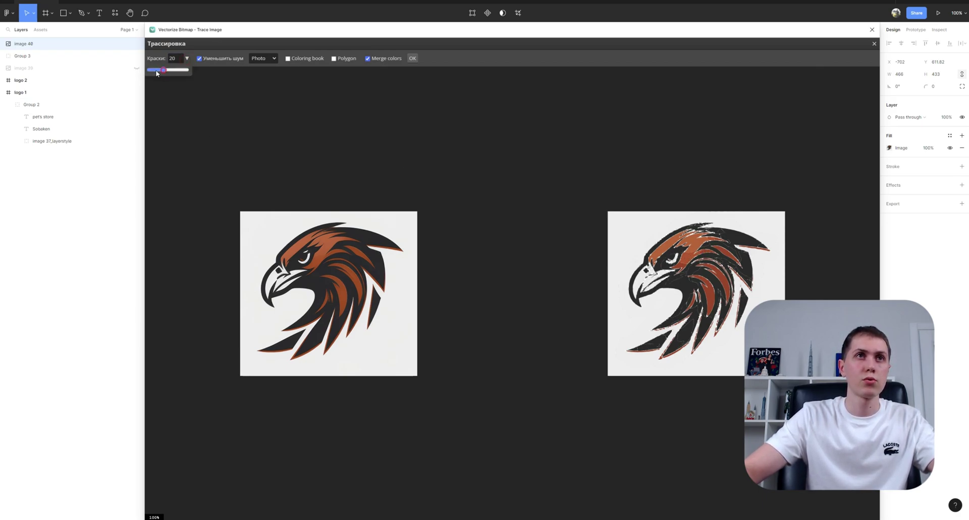
pyautogui.moveTo(156, 72); pyautogui.dragTo(168, 58)
pyautogui.write('2')
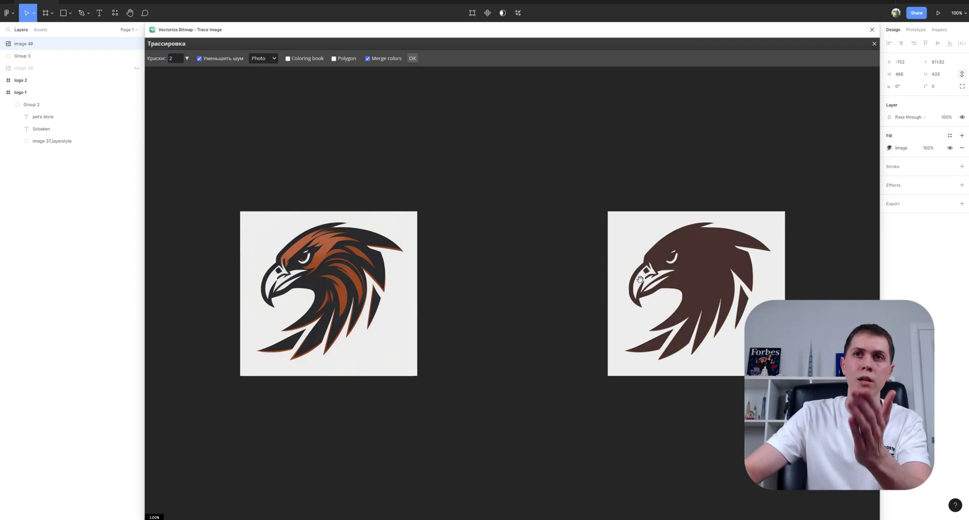
# Compare traces with 3 and 4 colours, and apply the Photo trace with 3 colours.
pyautogui.moveTo(179, 59); pyautogui.dragTo(162, 59)
pyautogui.write('3')
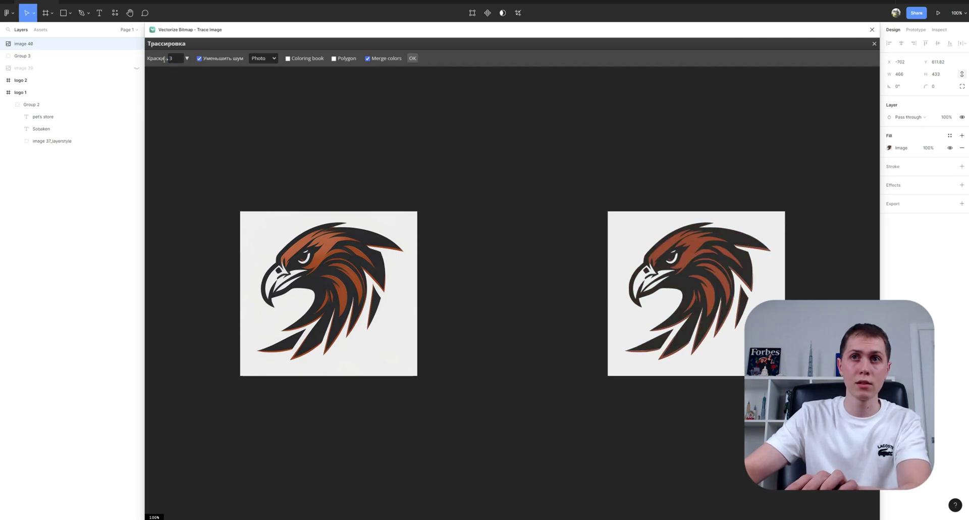
pyautogui.write('4')
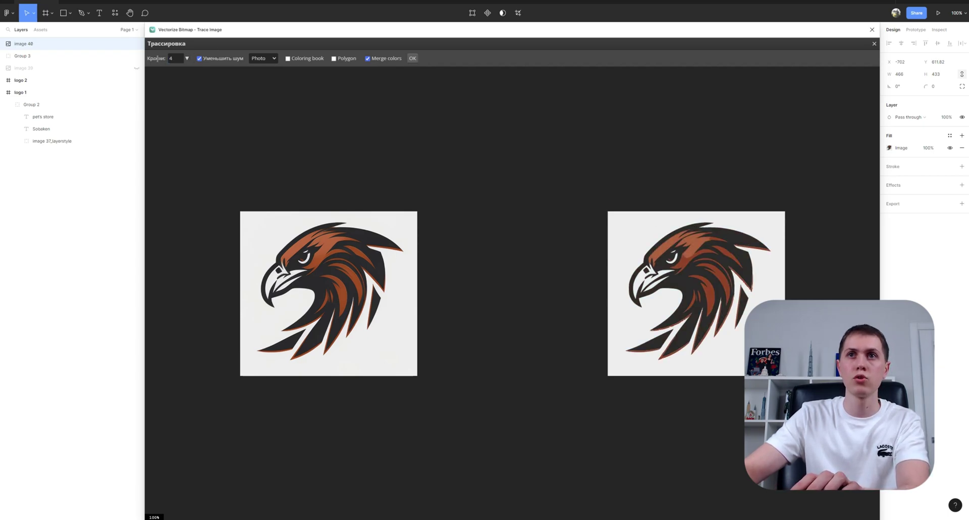
pyautogui.moveTo(176, 59); pyautogui.dragTo(163, 58)
pyautogui.write('3')
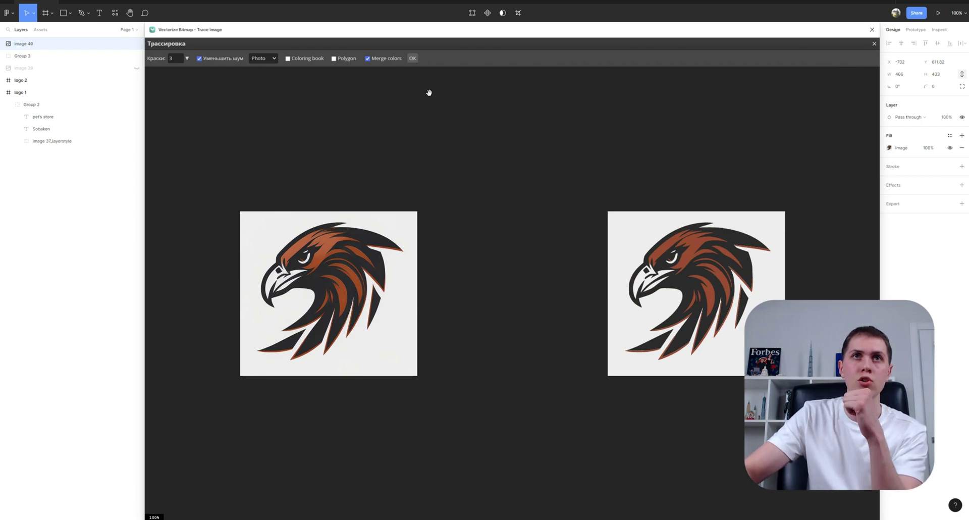
pyautogui.click(414, 60)
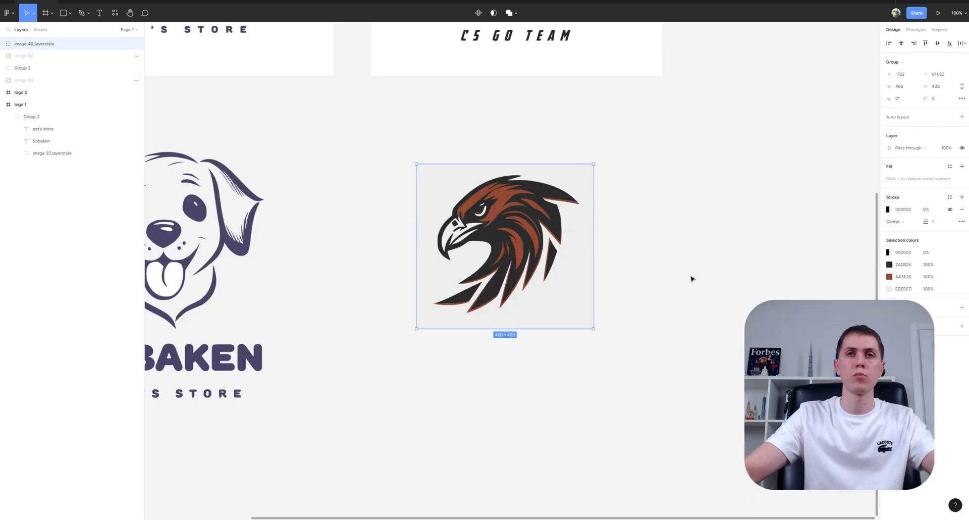
# Examine the traced hawk's feather edges and red outlines at high magnification.
pyautogui.click(691, 278)
pyautogui.scroll(5, 505, 223)
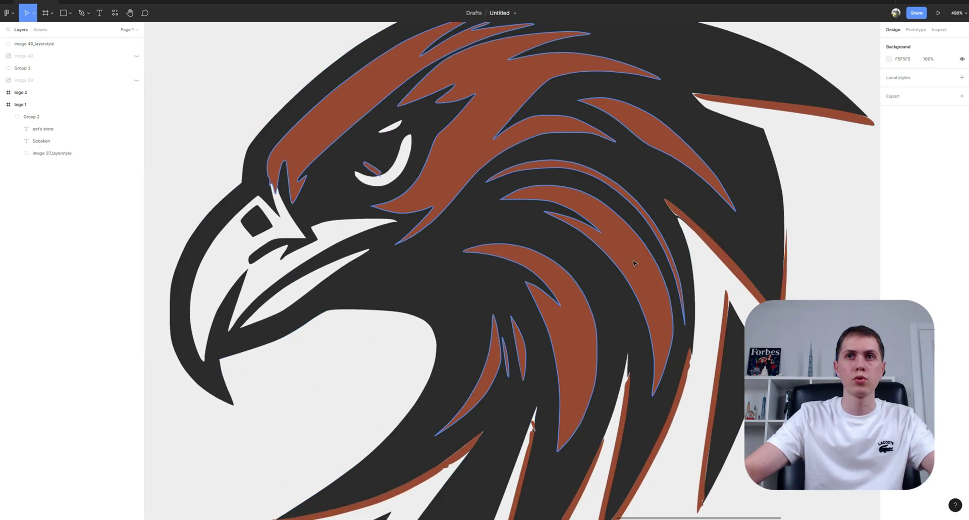
pyautogui.scroll(8, 635, 263)
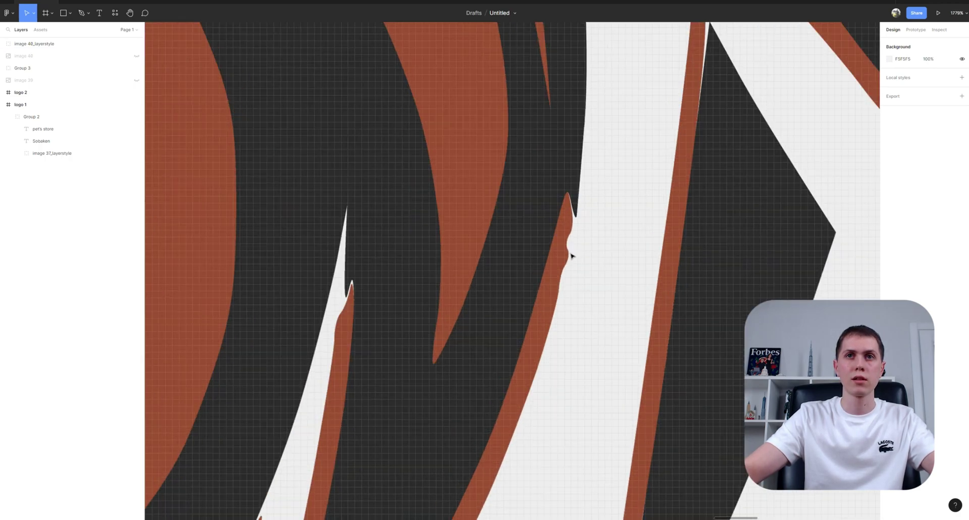
pyautogui.scroll(3, 572, 256)
pyautogui.scroll(-15, 540, 292)
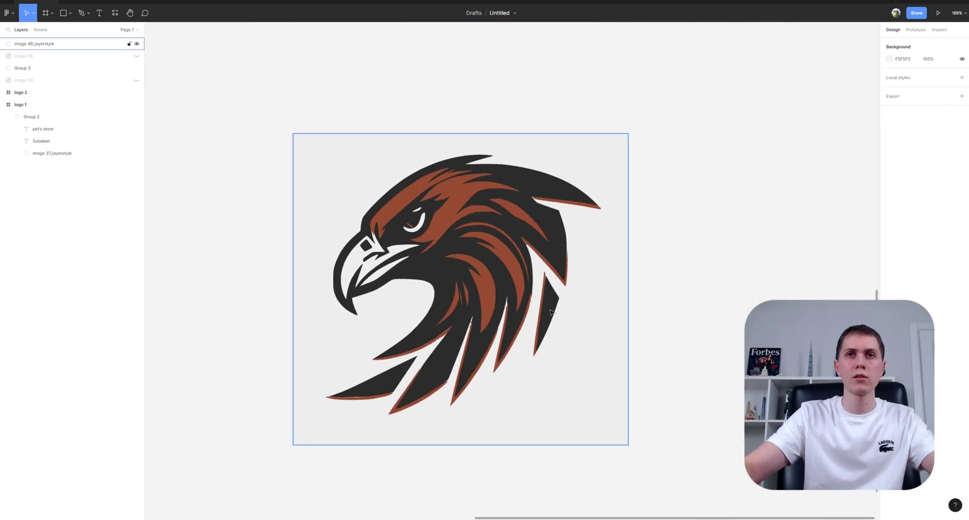
pyautogui.scroll(-8, 583, 349)
pyautogui.scroll(6, 560, 326)
pyautogui.moveTo(644, 381); pyautogui.dragTo(571, 422)
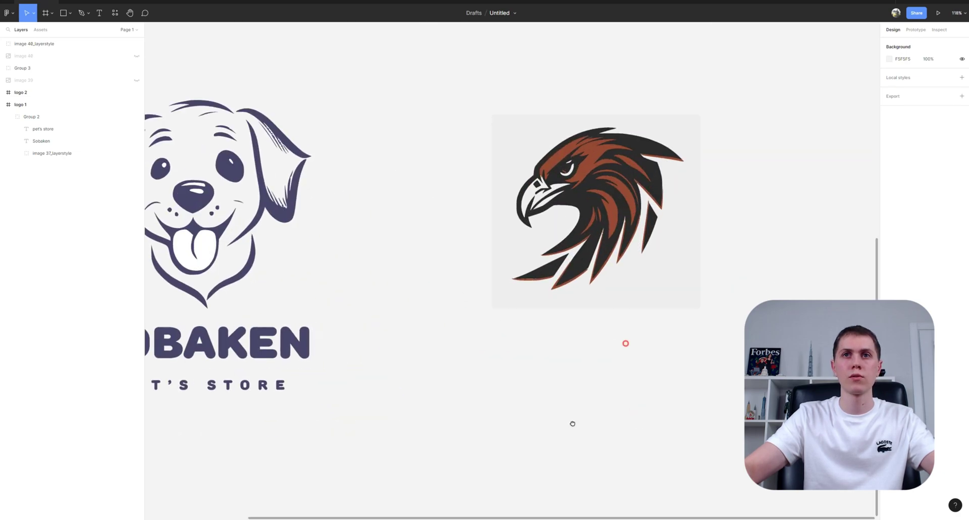
# Delete the light background rectangle from the traced hawk and move the hawk slightly up on the canvas.
pyautogui.doubleClick(622, 342)
pyautogui.doubleClick(623, 344)
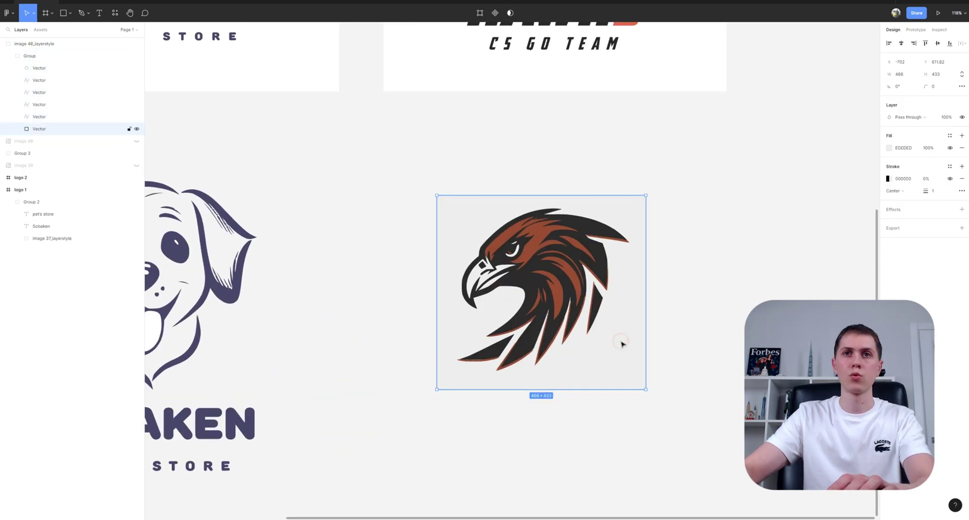
pyautogui.press('Delete')
pyautogui.click(583, 290)
pyautogui.moveTo(557, 284); pyautogui.dragTo(581, 269)
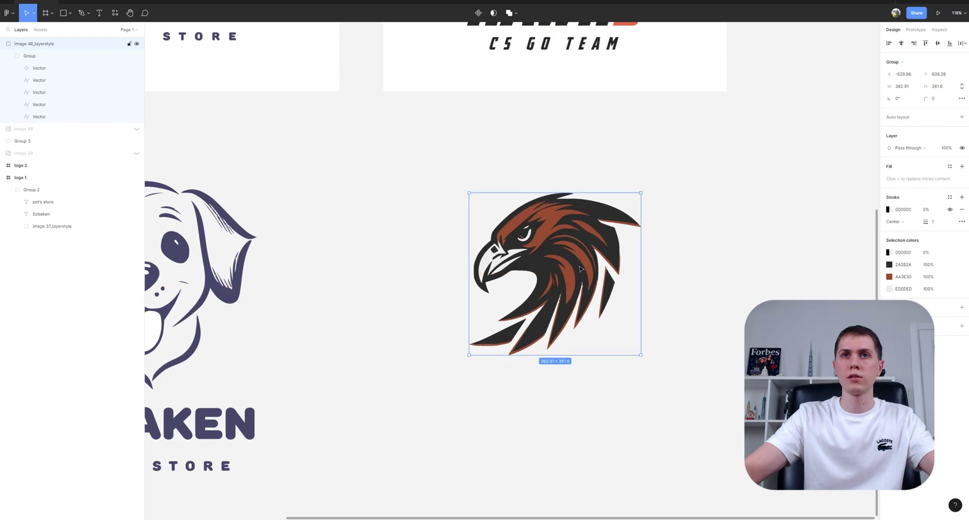
# Try blue for the hawk's brownish-red parts, and set them to bright red FF4C4C.
pyautogui.click(889, 278)
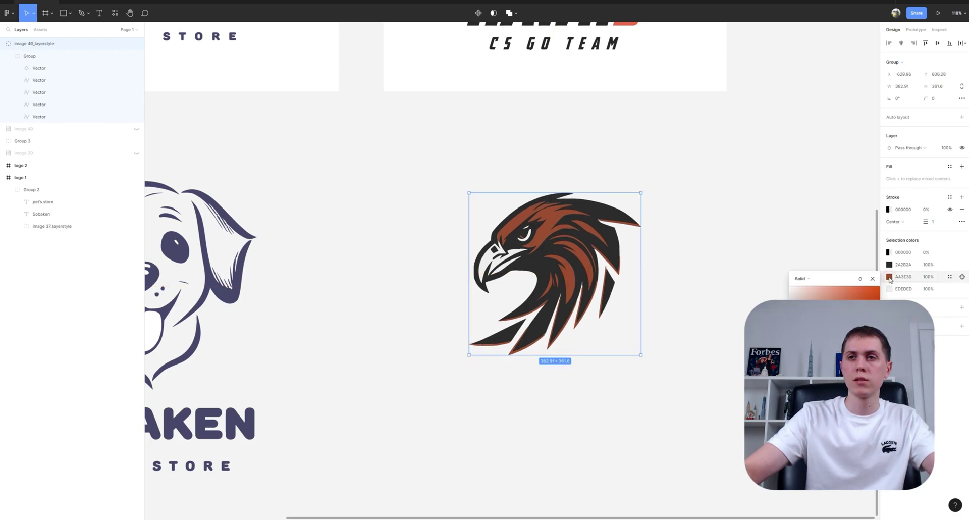
pyautogui.click(850, 386)
pyautogui.moveTo(854, 316); pyautogui.dragTo(854, 288)
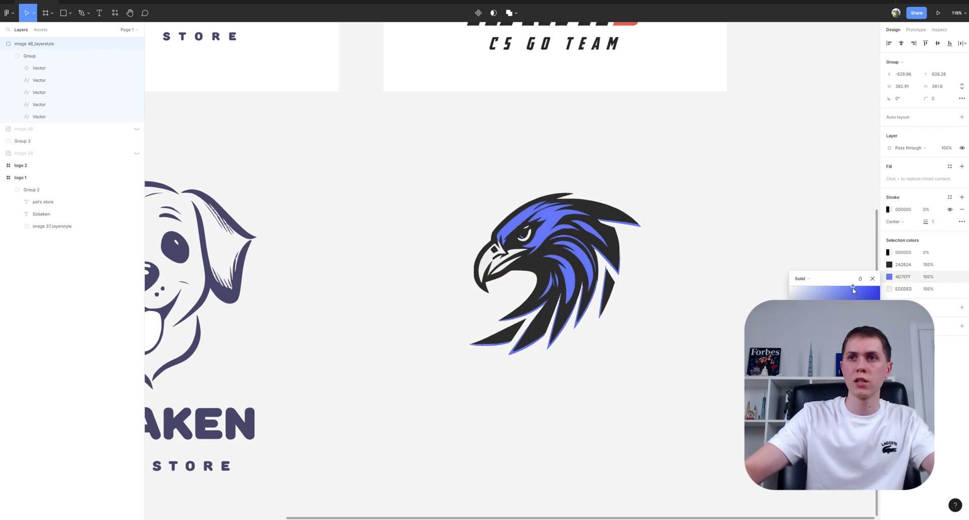
pyautogui.moveTo(850, 386); pyautogui.dragTo(811, 385)
pyautogui.click(684, 371)
# Add the text "hawks" below the hawk in Avengeance Heroic Avenger, size 175.63, with the dark fill 272827.
pyautogui.scroll(6, 677, 335)
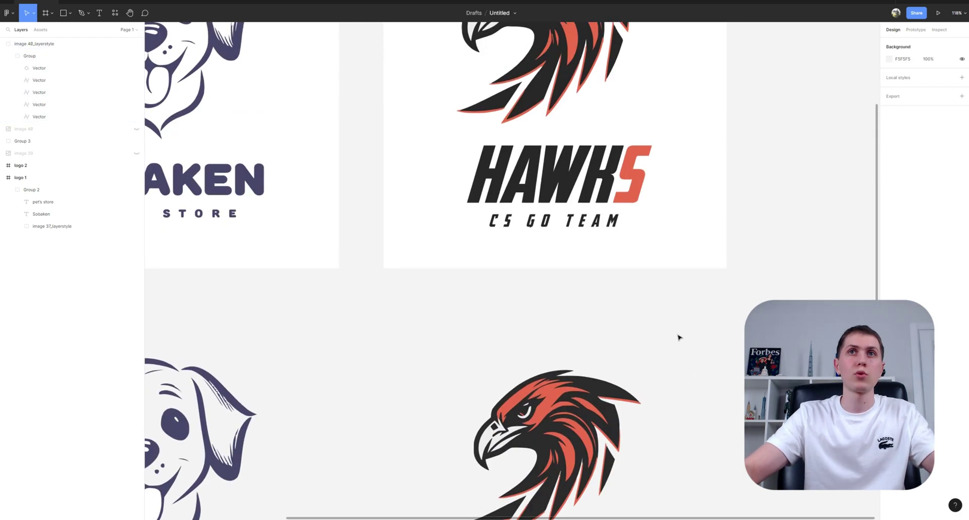
pyautogui.scroll(-3, 671, 320)
pyautogui.scroll(-5, 550, 202)
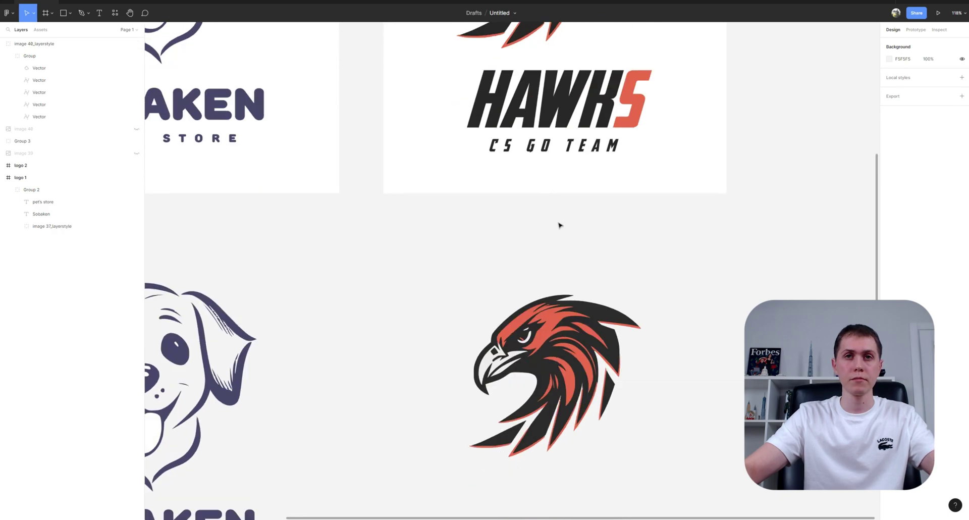
pyautogui.press('t')
pyautogui.click(472, 275)
pyautogui.click(920, 148)
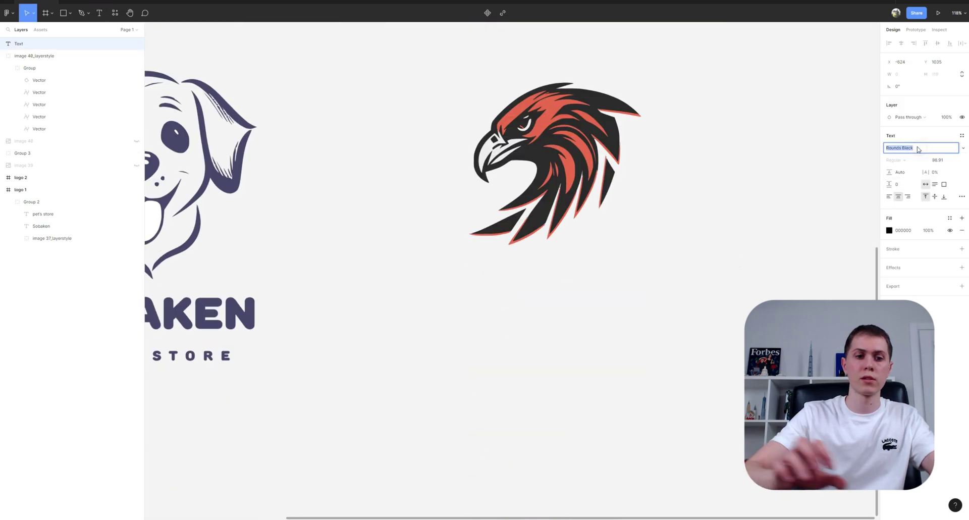
pyautogui.write('Avengeance Heroic Avenger')
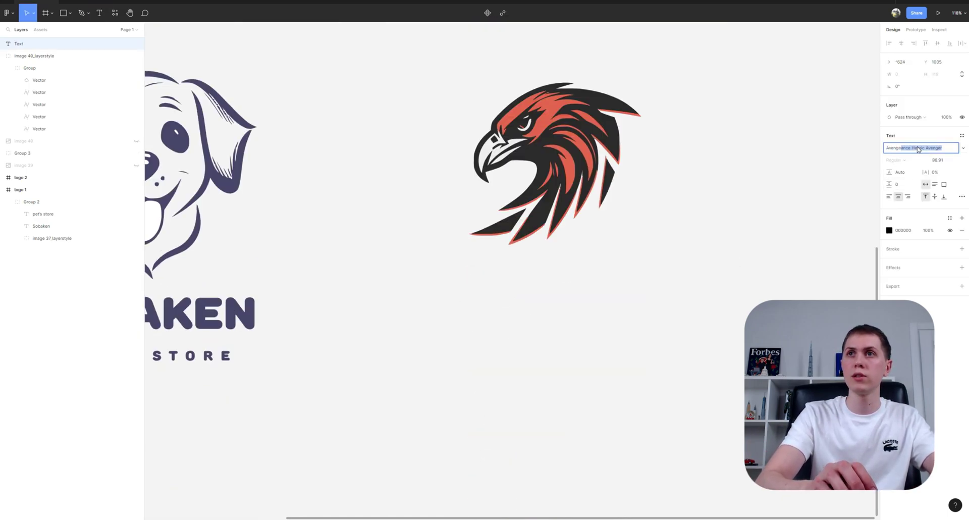
pyautogui.press('Return')
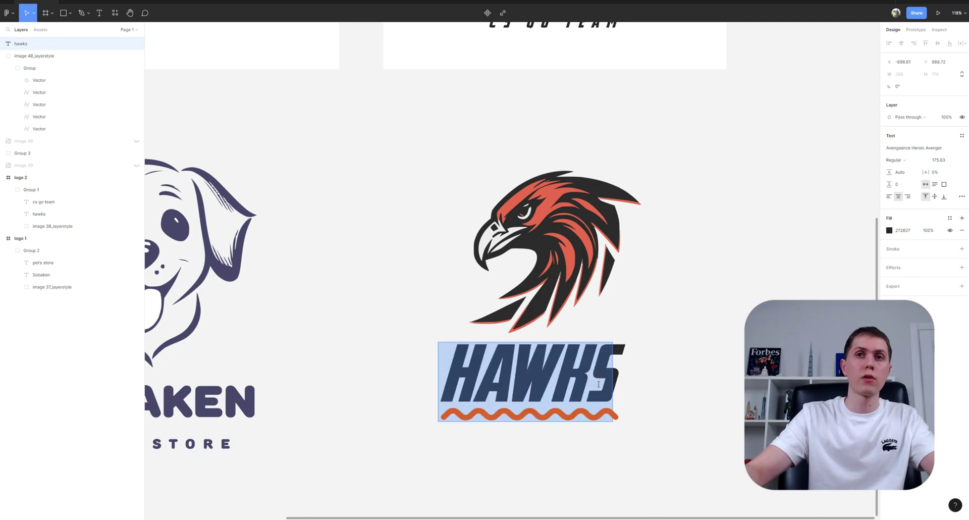
# Colour the letter S of HAWKS bright red FF4C4C, sampled from the hawk's feathers.
pyautogui.moveTo(596, 383); pyautogui.dragTo(613, 384)
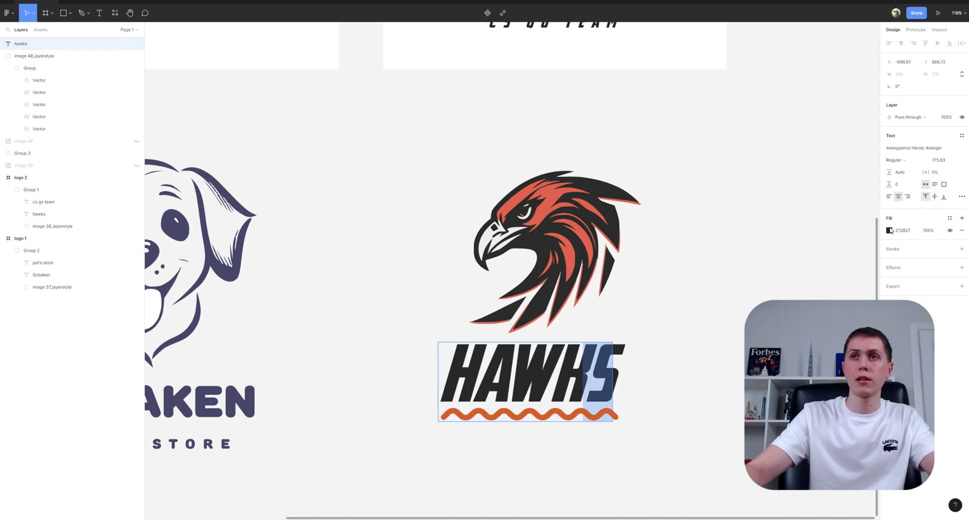
pyautogui.click(890, 230)
pyautogui.click(798, 341)
pyautogui.click(538, 198)
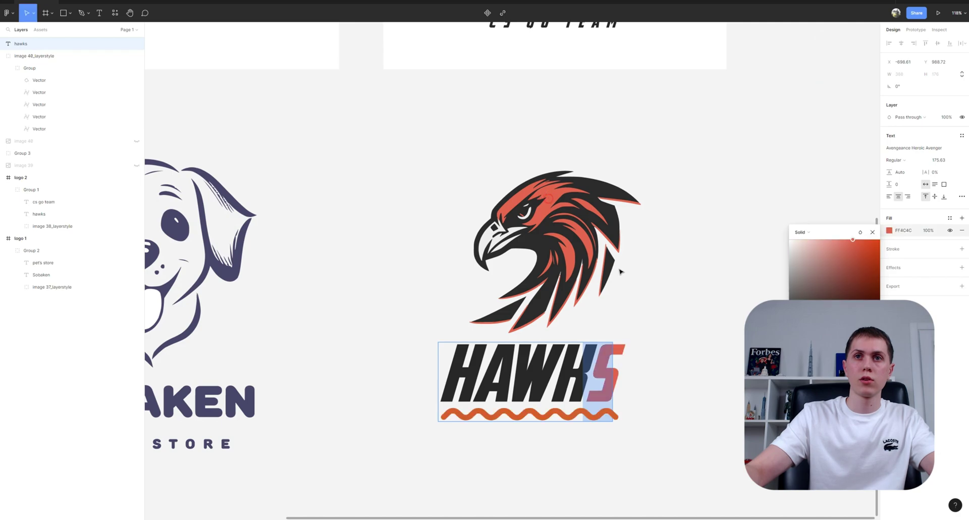
pyautogui.click(682, 323)
# Duplicate the HAWKS text below itself and change the copy's wording to "cs go team".
pyautogui.moveTo(572, 368); pyautogui.dragTo(559, 478)
pyautogui.scroll(4, 576, 329)
pyautogui.click(526, 238)
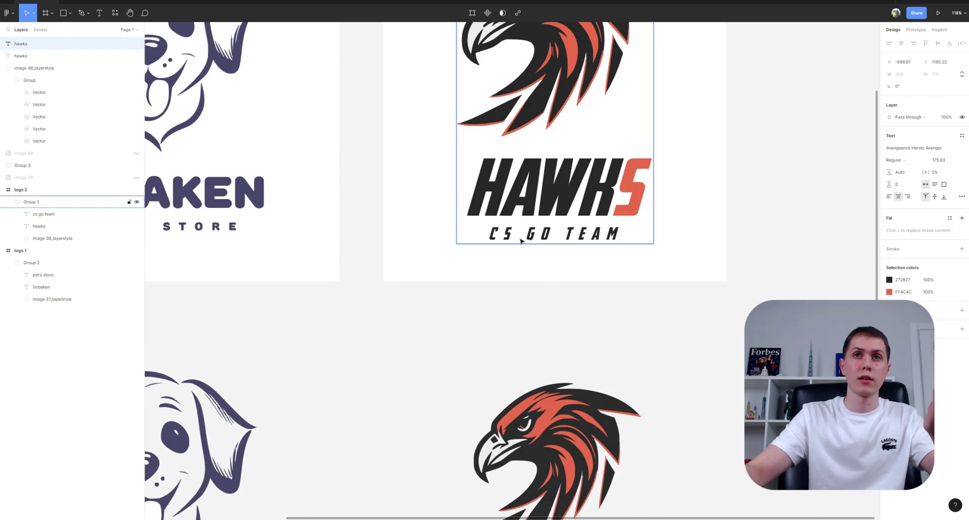
pyautogui.scroll(-3, 525, 253)
pyautogui.click(502, 444)
pyautogui.doubleClick(506, 437)
pyautogui.write('cs go te')
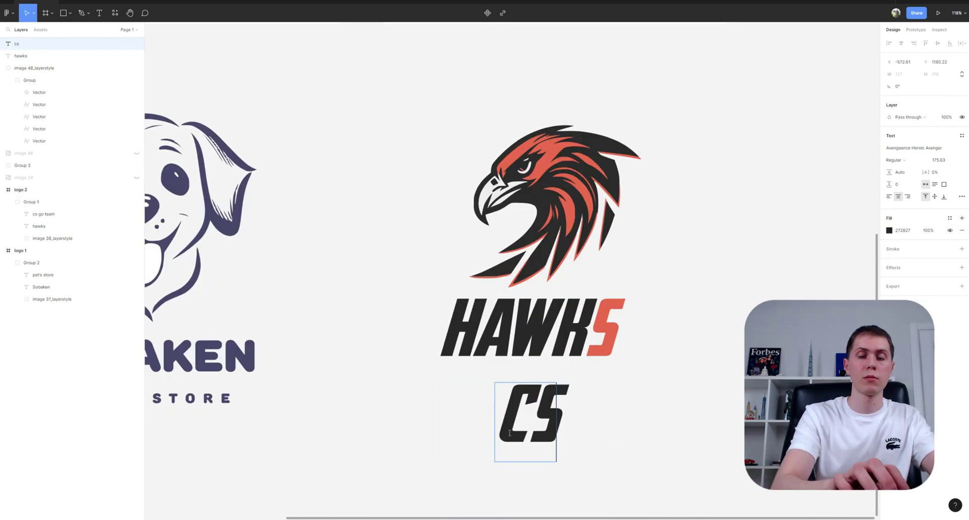
pyautogui.write('am')
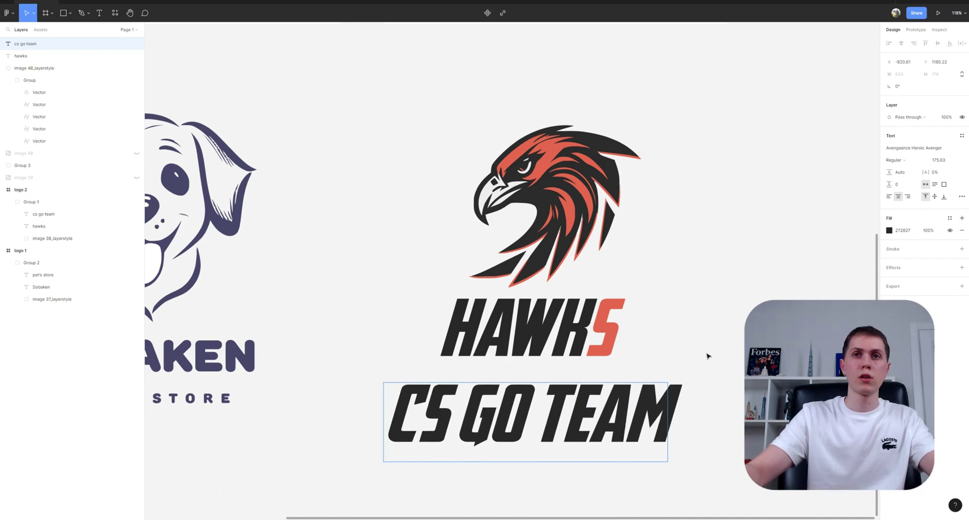
# Scale the CS GO TEAM text down to a font size of about 47 right below HAWKS, and widen its letter spacing.
pyautogui.click(707, 335)
pyautogui.moveTo(364, 355); pyautogui.dragTo(412, 326)
pyautogui.press('k')
pyautogui.click(714, 417)
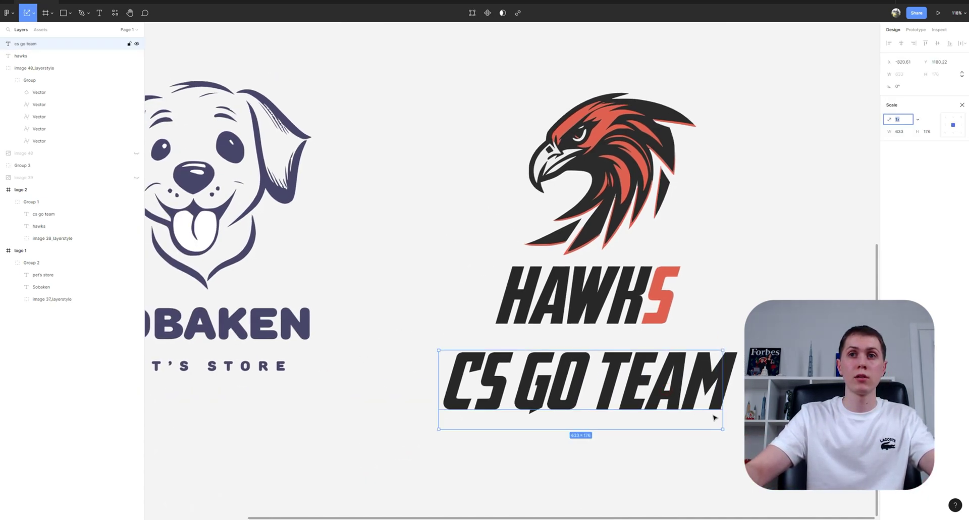
pyautogui.moveTo(723, 429); pyautogui.dragTo(604, 336)
pyautogui.press('v')
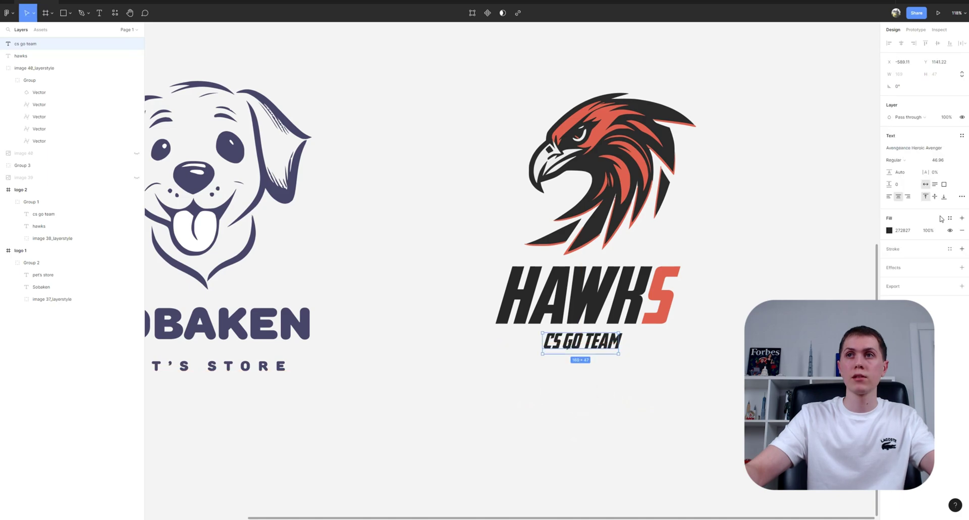
pyautogui.moveTo(925, 172); pyautogui.dragTo(950, 173)
# Centre the hawk, HAWKS and CS GO TEAM horizontally on each other and group them.
pyautogui.moveTo(721, 406); pyautogui.dragTo(451, 45)
pyautogui.click(901, 43)
pyautogui.click(705, 399)
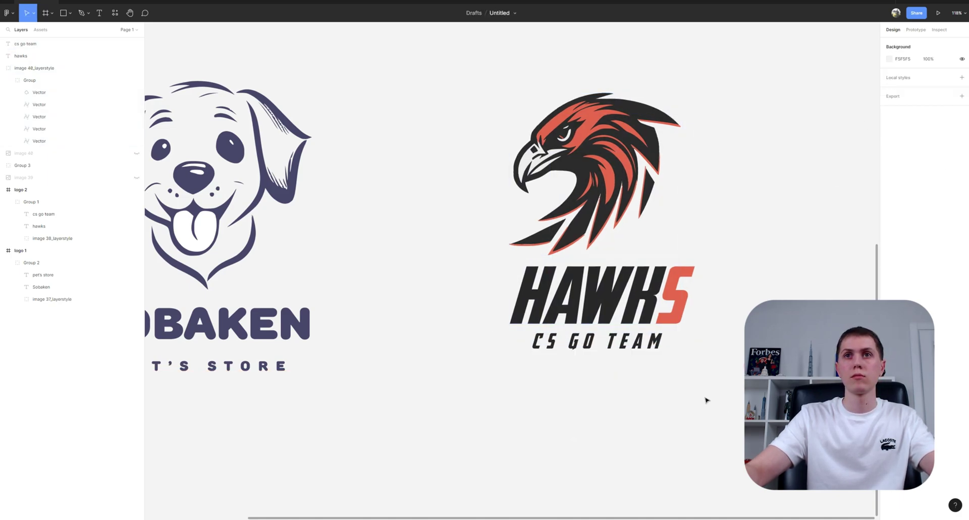
pyautogui.moveTo(759, 432); pyautogui.dragTo(444, 39)
pyautogui.hotkey('ctrl', 'g')
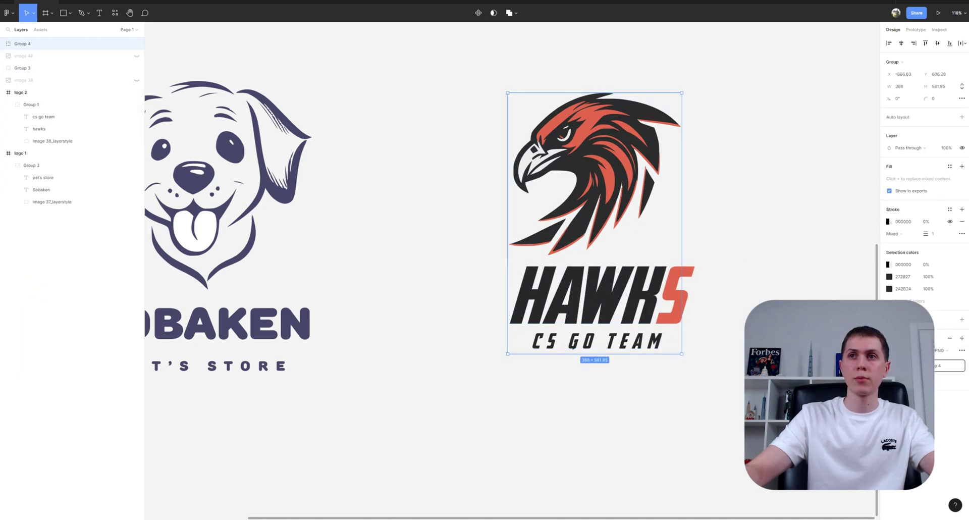
# Switch the hawk logo group's export format from PNG to SVG and save the exported file.
pyautogui.click(942, 350)
pyautogui.click(944, 375)
pyautogui.click(949, 365)
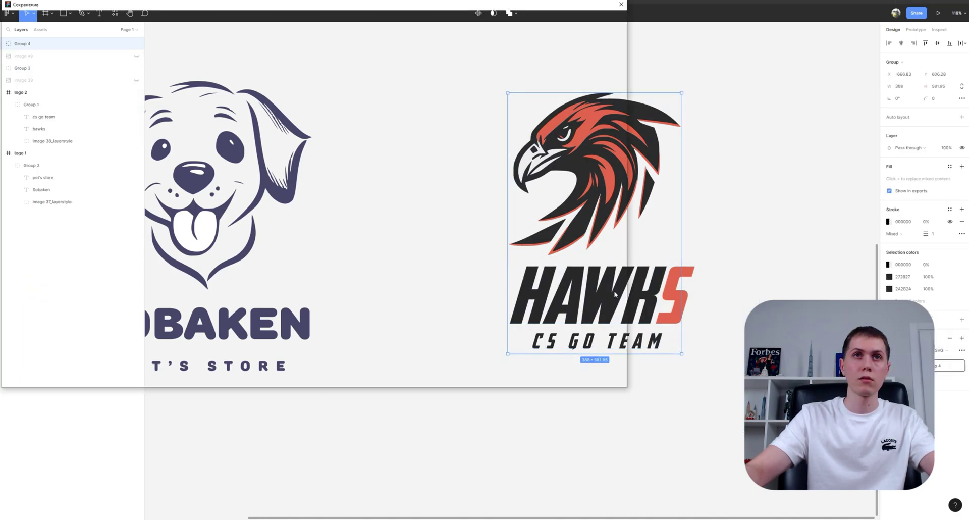
pyautogui.press('Return')
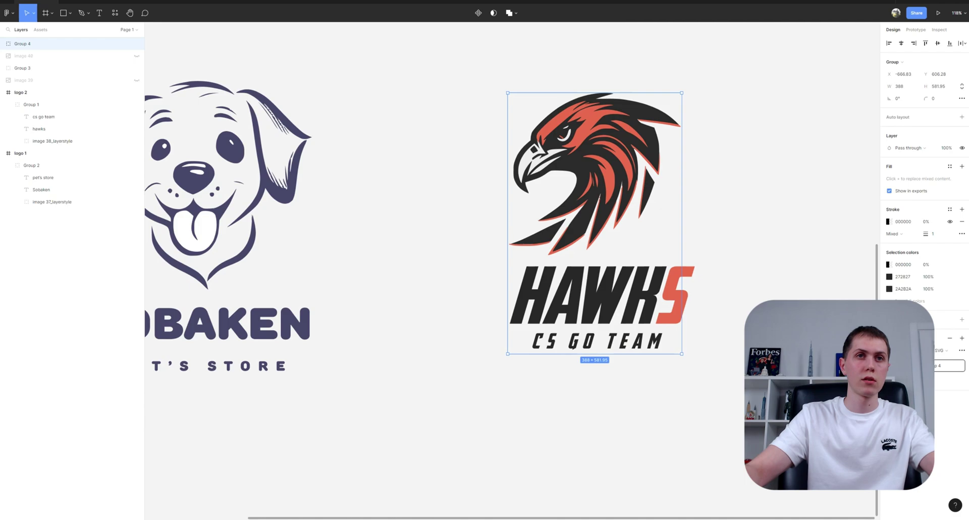
# Open the exported hawk SVG in the browser and check its edges enlarged to 300%.
pyautogui.hotkey('alt', 'Tab')
pyautogui.doubleClick(265, 123)
pyautogui.scroll(7, 103, 141)
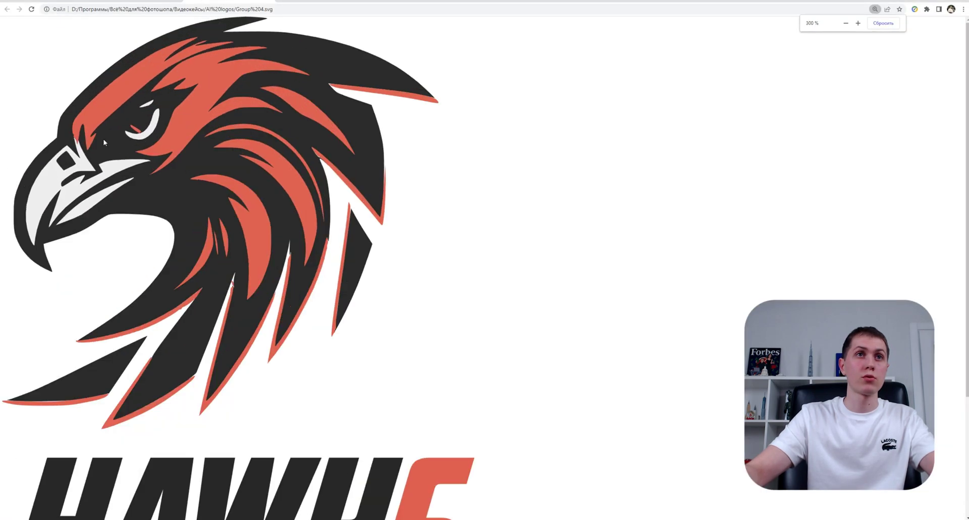
pyautogui.hotkey('ctrl', '-')
pyautogui.hotkey('ctrl', '-')
pyautogui.hotkey('ctrl', '-')
pyautogui.hotkey('ctrl', '-')
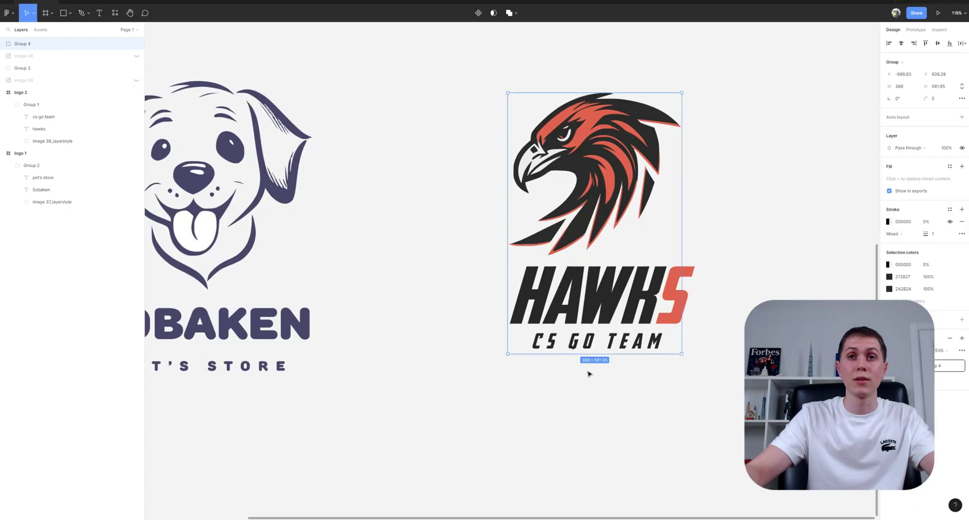
# Return to the Figma canvas and import the fox esports logo image beside the lower hawk logo.
pyautogui.click(638, 406)
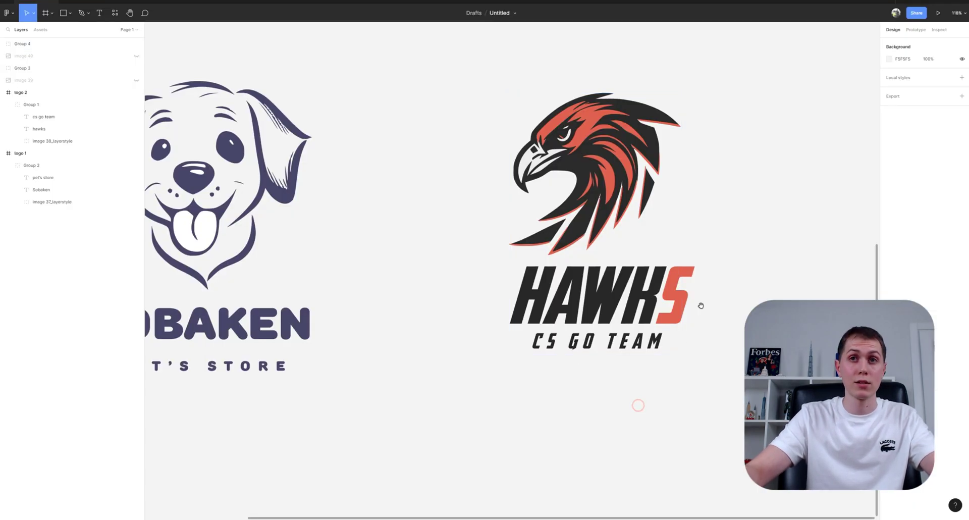
pyautogui.hotkey('shift', '1')
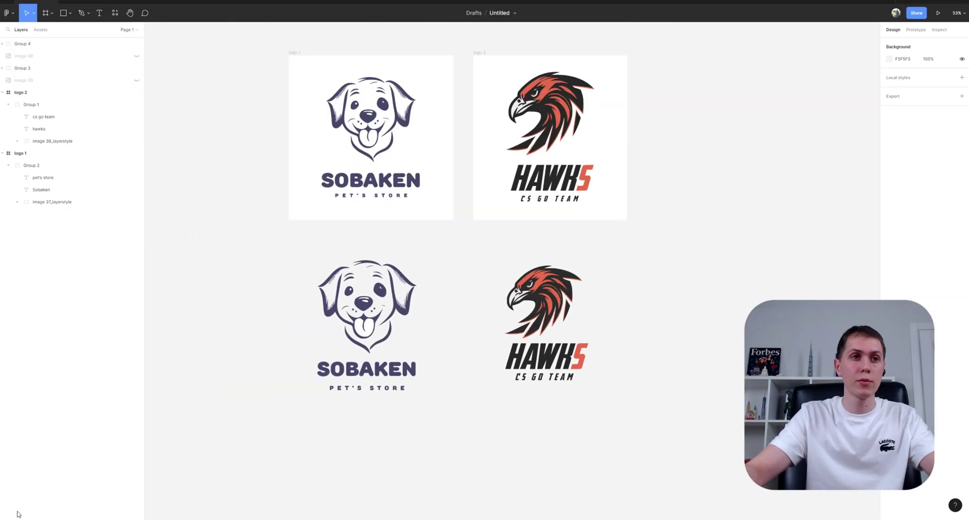
pyautogui.hotkey('alt', 'Tab')
pyautogui.moveTo(311, 136); pyautogui.dragTo(626, 263)
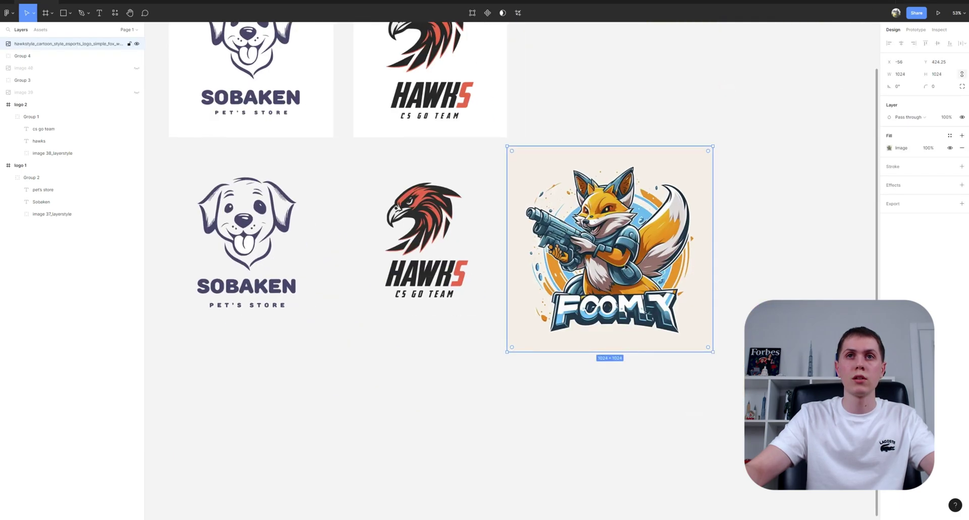
pyautogui.scroll(5, 626, 263)
# Look through the Leonardo.Ai generations and the telegra.ph article of logo prompts in the browser.
pyautogui.hotkey('alt', 'Tab')
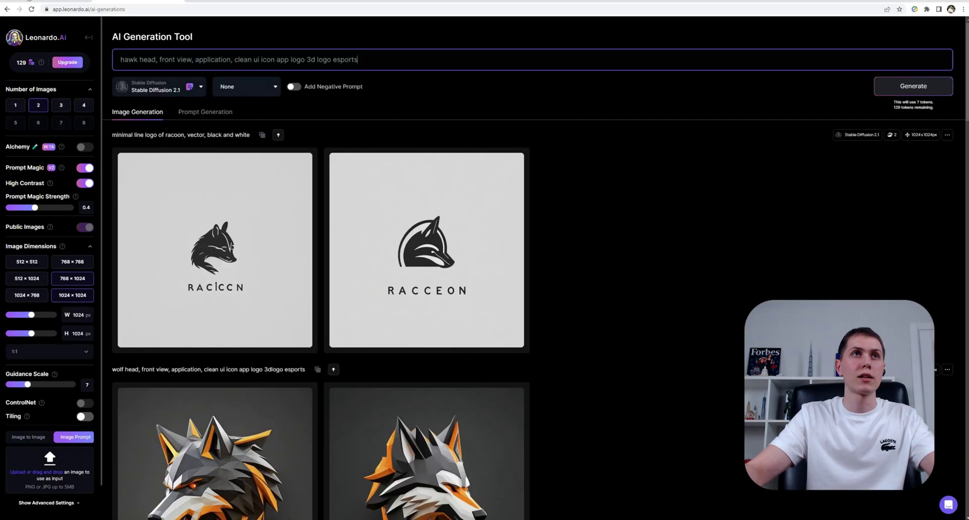
pyautogui.click(59, 3)
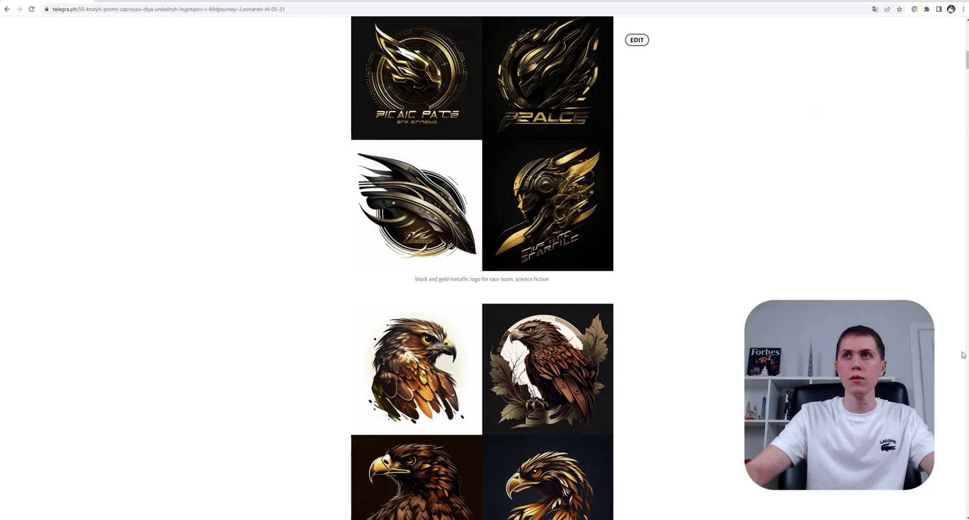
pyautogui.moveTo(965, 54); pyautogui.dragTo(966, 489)
pyautogui.scroll(1, 482, 267)
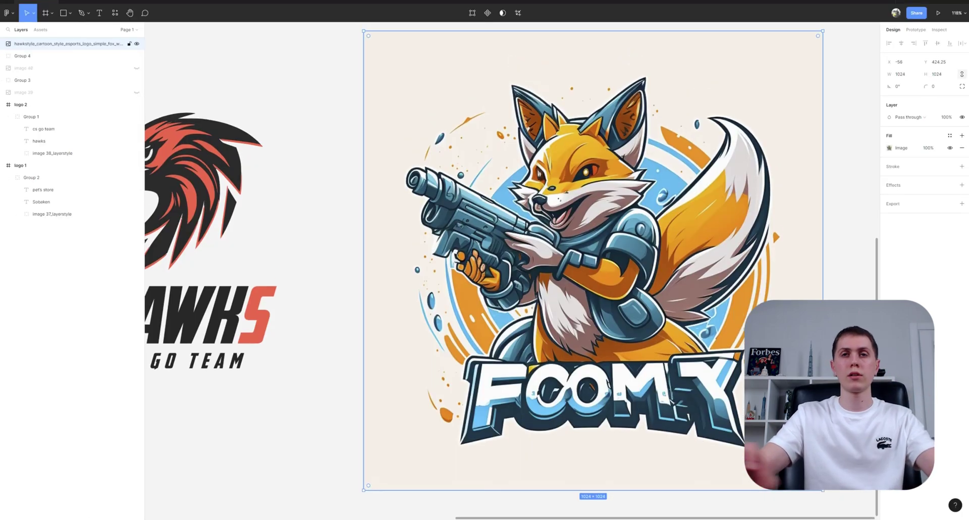
# Back in Figma, move the fox image further from the hawk logo, to X 156 and Y 401.25.
pyautogui.hotkey('shift', '2')
pyautogui.hotkey('shift', '0')
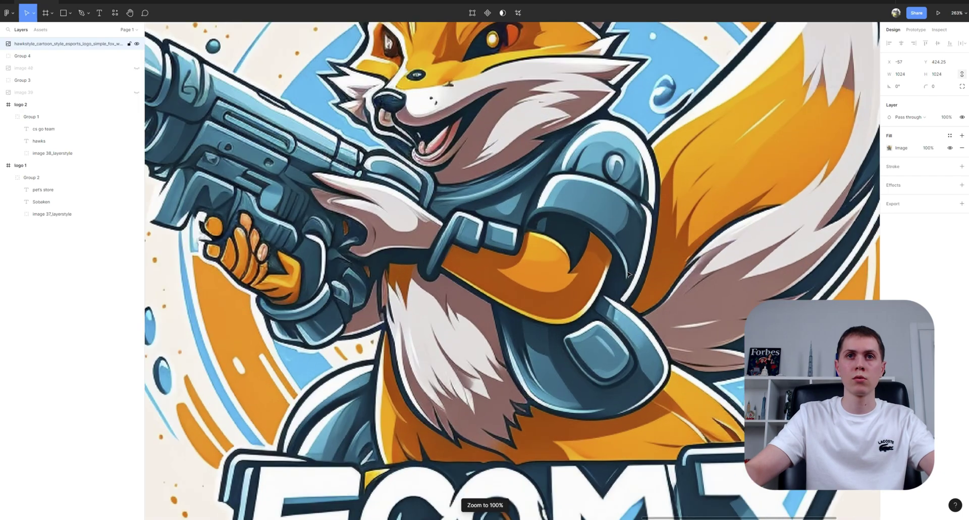
pyautogui.scroll(5, 626, 269)
pyautogui.moveTo(539, 240); pyautogui.dragTo(600, 407)
pyautogui.scroll(-8, 590, 354)
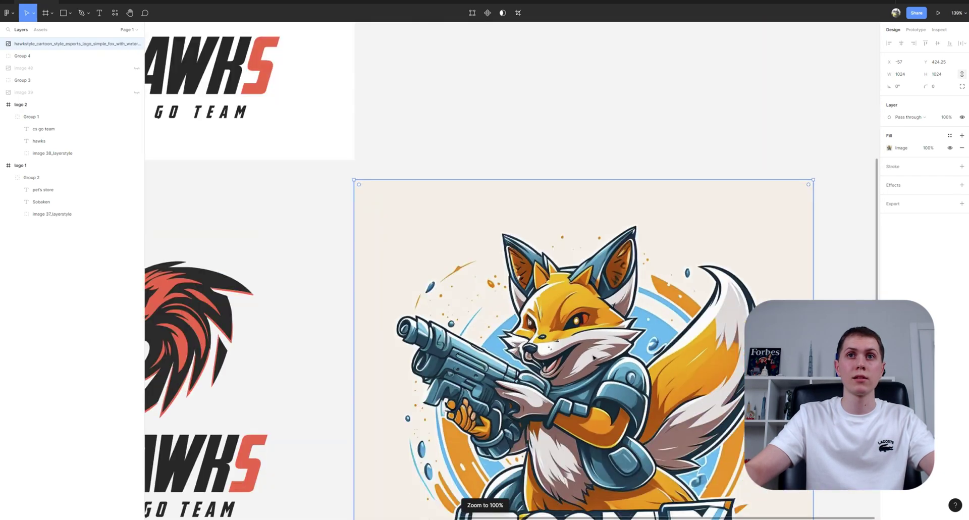
pyautogui.moveTo(585, 307); pyautogui.dragTo(554, 166)
pyautogui.moveTo(605, 290); pyautogui.dragTo(611, 258)
# Run the Vectorize Bitmap - Trace Image plugin on the fox image and set the number of colours to 6.
pyautogui.click(8, 13)
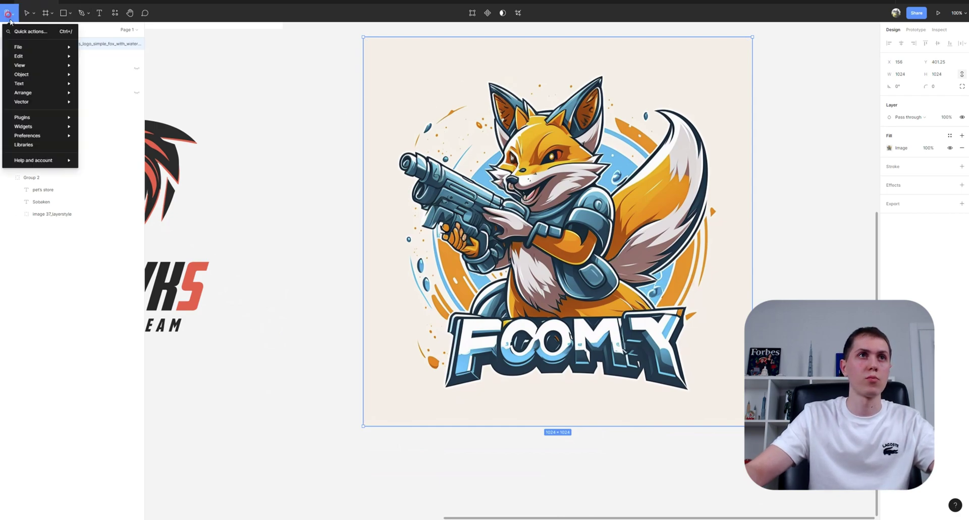
pyautogui.moveTo(40, 120)
pyautogui.click(94, 126)
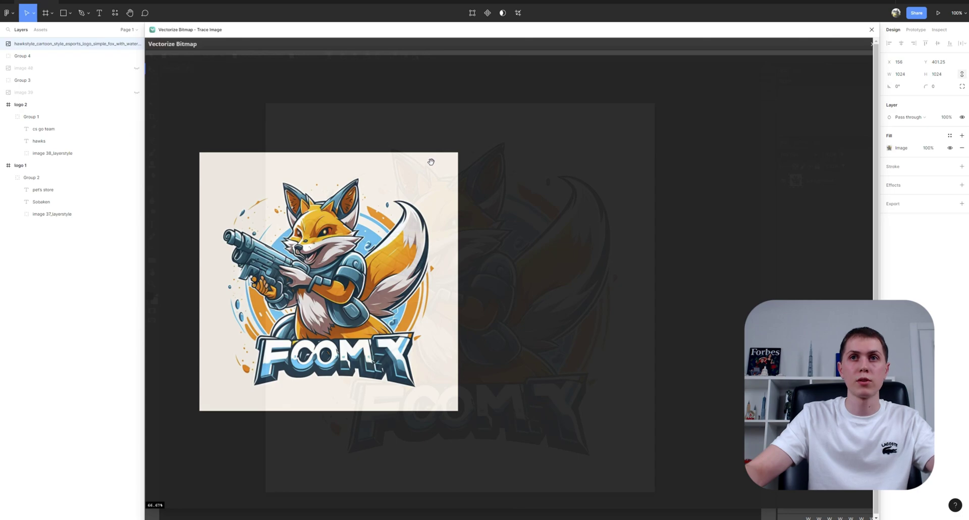
pyautogui.doubleClick(183, 58)
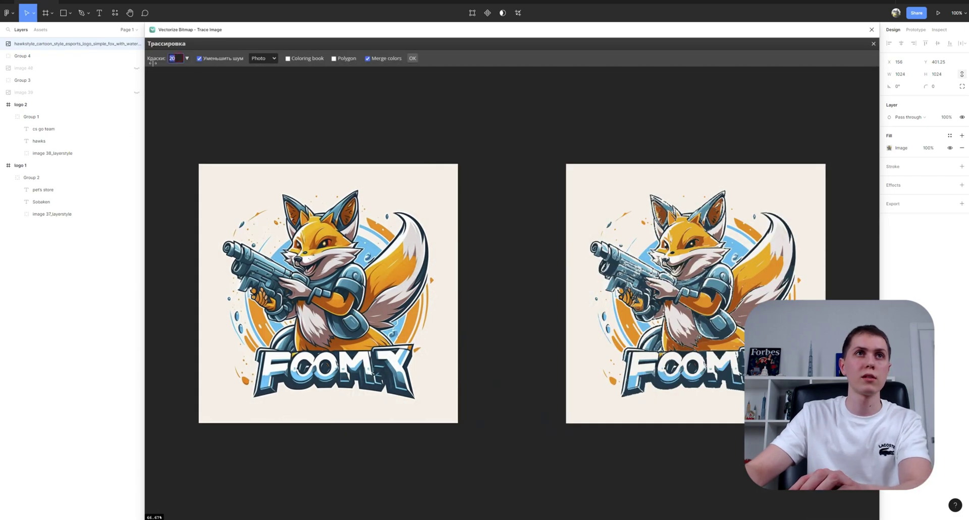
pyautogui.write('3')
pyautogui.click(187, 56)
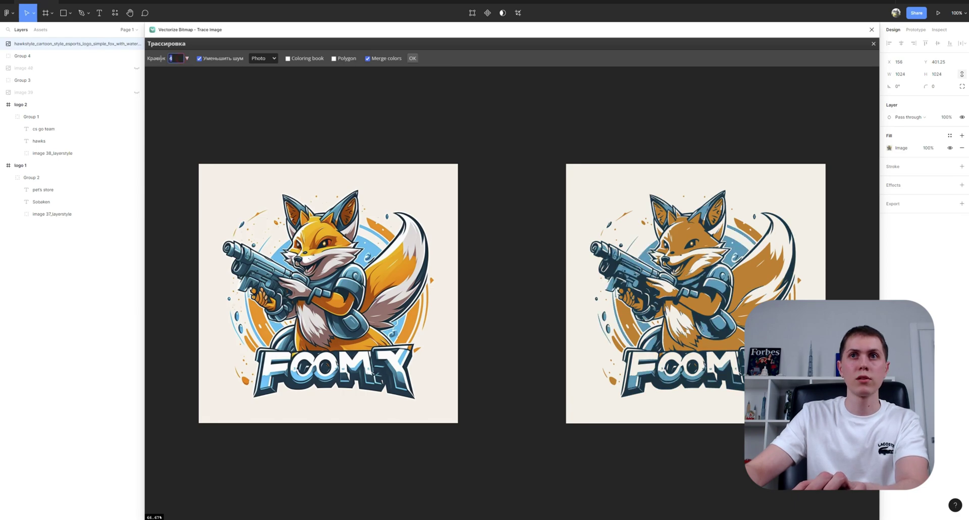
pyautogui.click(178, 60)
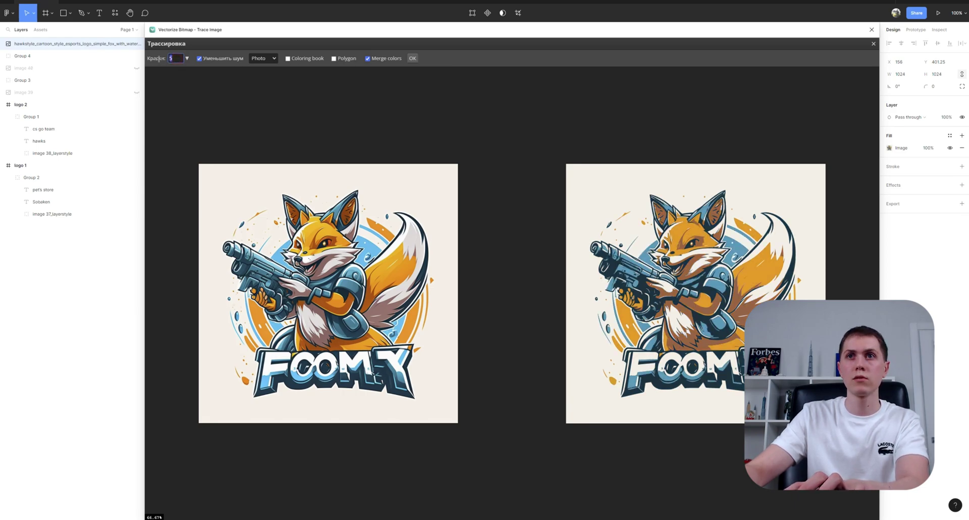
pyautogui.write('6')
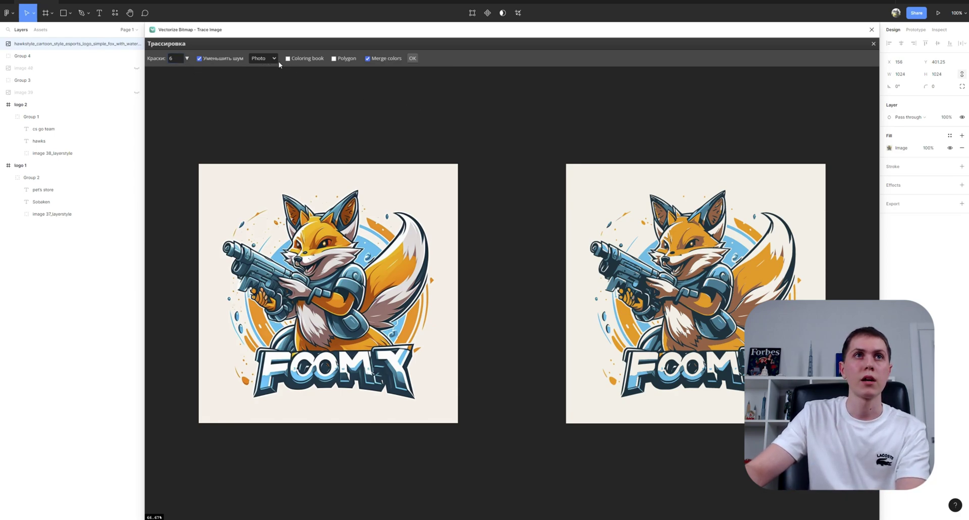
# Try the trace without noise reduction and in Cartoon mode, and restore noise reduction and Photo mode.
pyautogui.click(199, 60)
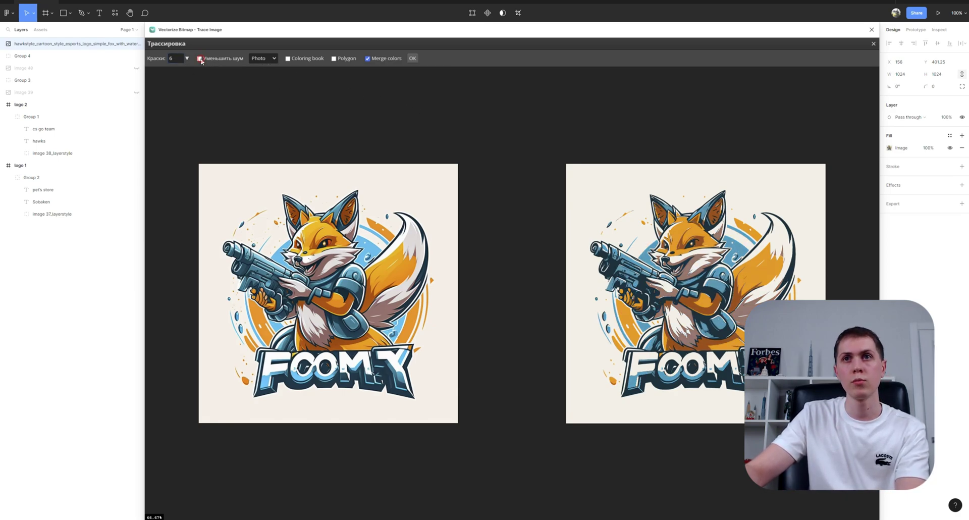
pyautogui.click(200, 59)
pyautogui.click(275, 58)
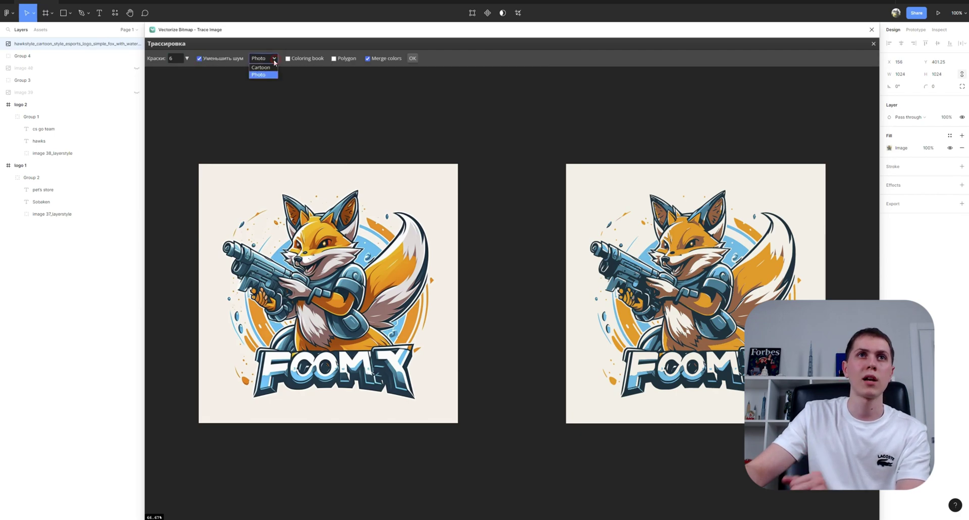
pyautogui.click(266, 74)
pyautogui.click(275, 59)
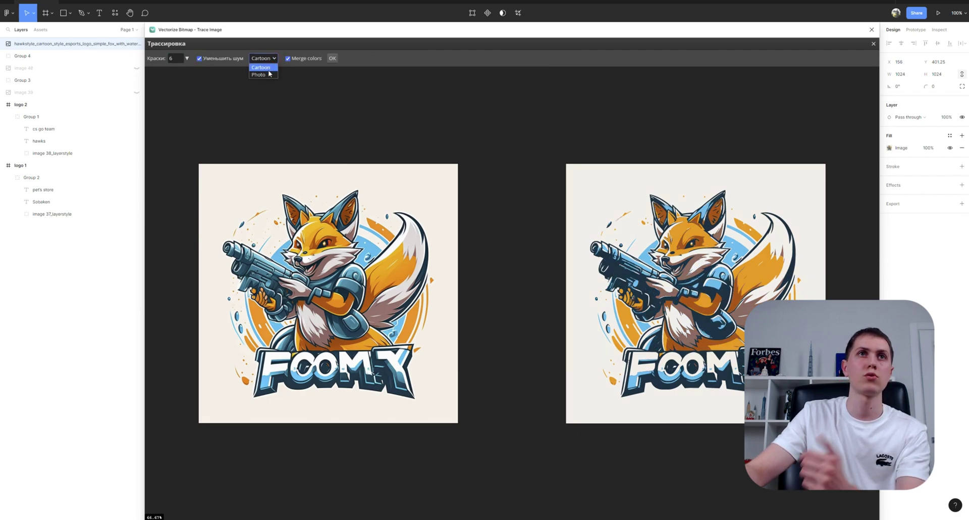
pyautogui.click(268, 72)
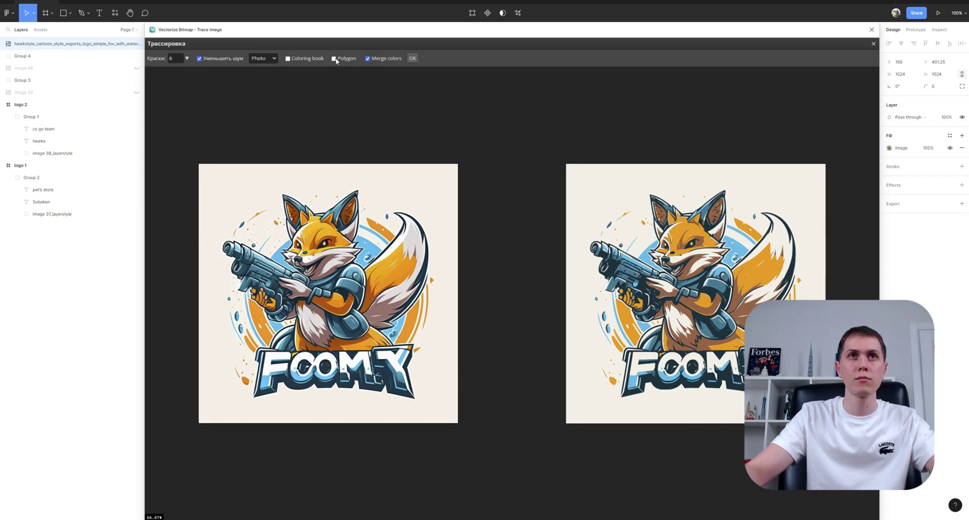
# Adjust the number of trace colours and apply the Photo-mode trace to the fox image.
pyautogui.click(177, 58)
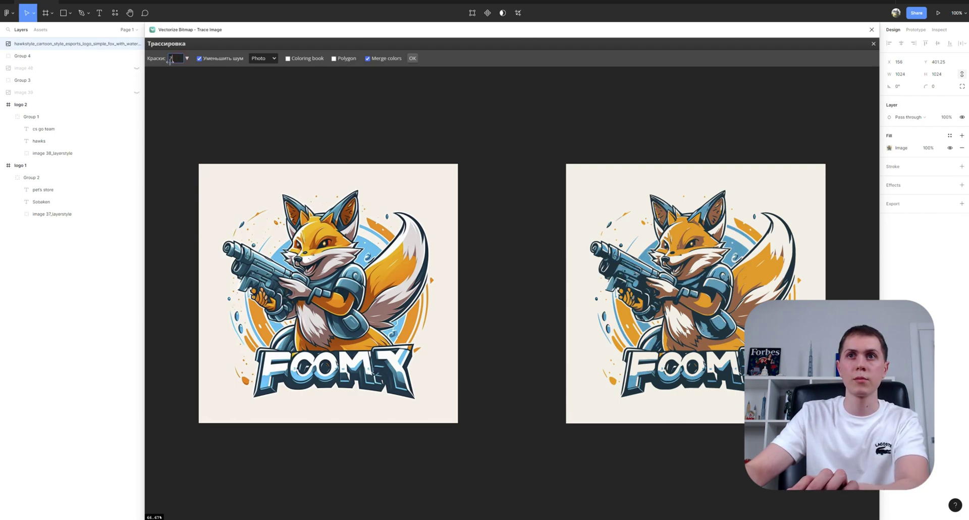
pyautogui.click(175, 61)
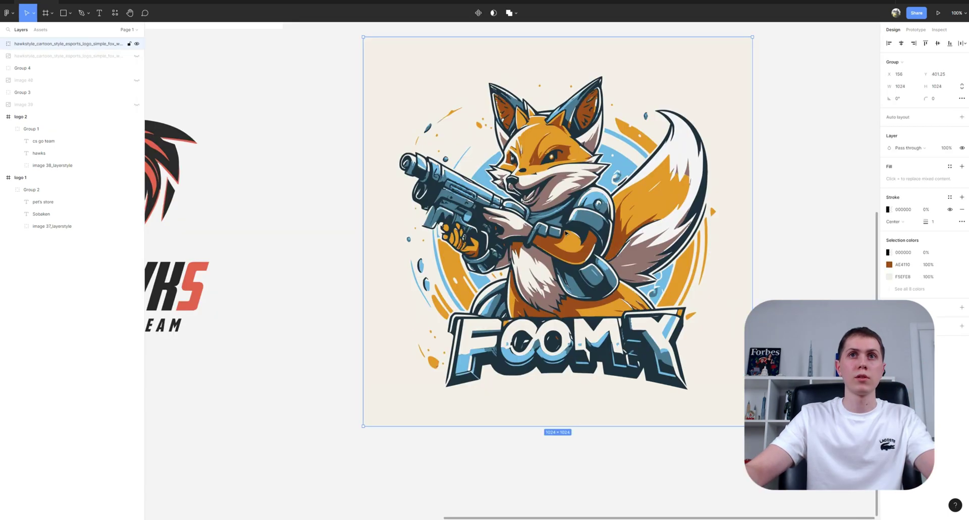
# Remove the cream background from the traced fox logo, undoing the accidental deletion of the whole logo.
pyautogui.moveTo(657, 353)
pyautogui.mouseDown()
pyautogui.moveTo(727, 370)
pyautogui.moveTo(671, 356)
pyautogui.mouseUp()
pyautogui.press('Delete')
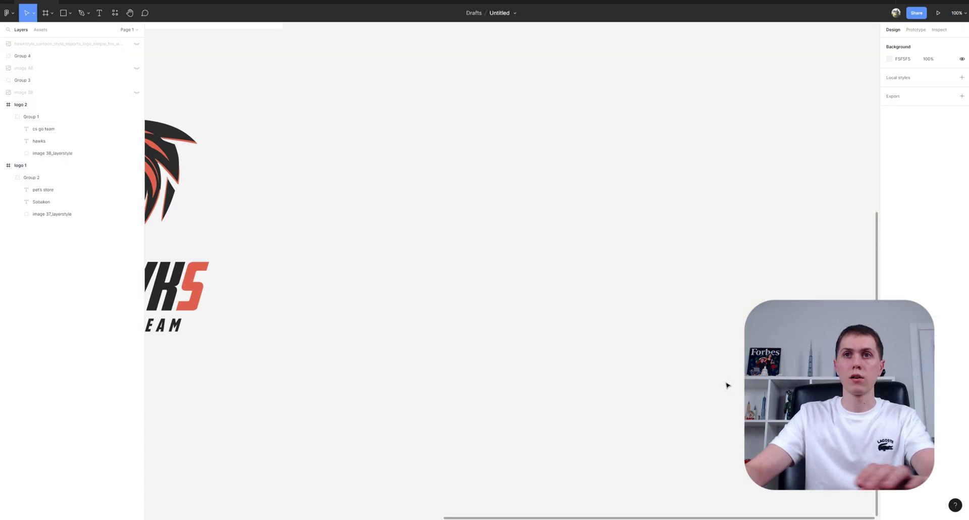
pyautogui.hotkey('ctrl', 'z')
pyautogui.press('Escape')
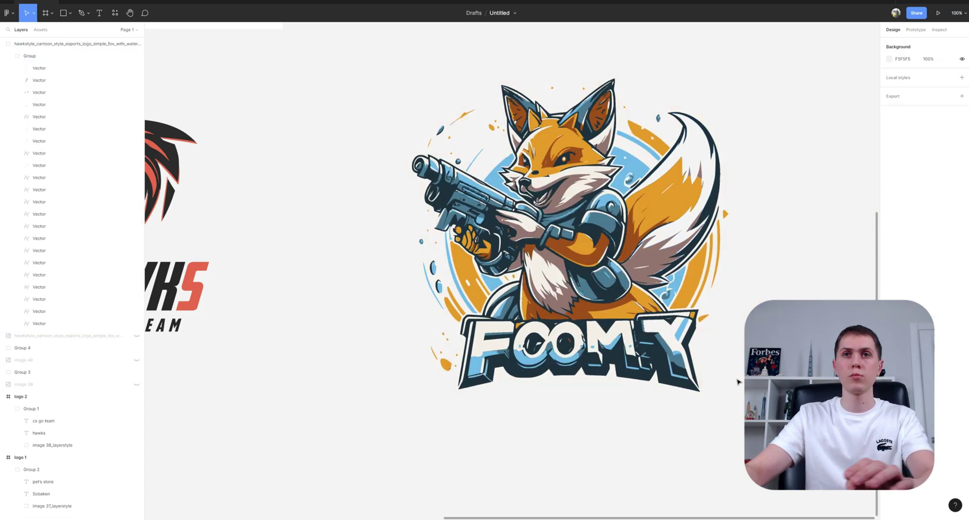
pyautogui.moveTo(613, 293); pyautogui.dragTo(584, 277)
pyautogui.hotkey('ctrl', 'z')
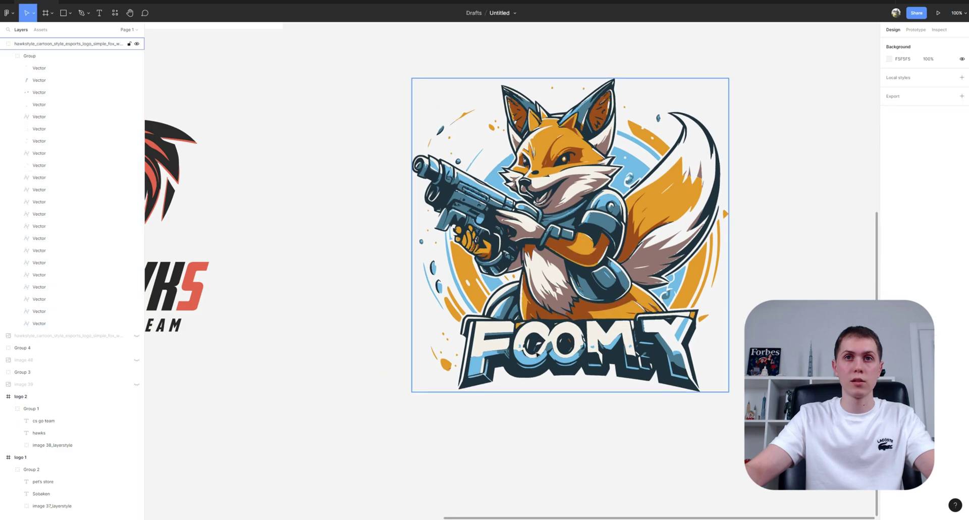
# Place a fresh copy of the original fox image beside the traced fox logo.
pyautogui.hscroll(2, 581, 429)
pyautogui.scroll(-3, 574, 429)
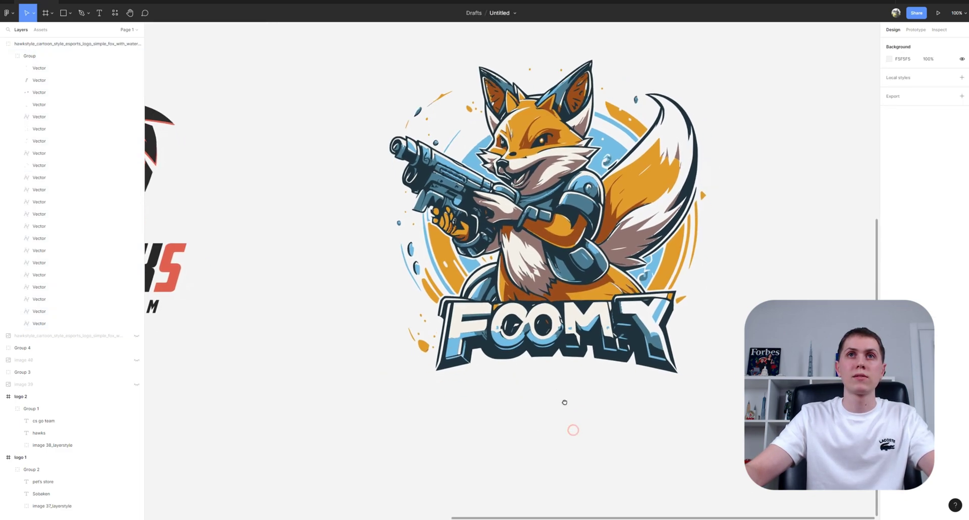
pyautogui.scroll(-3, 520, 307)
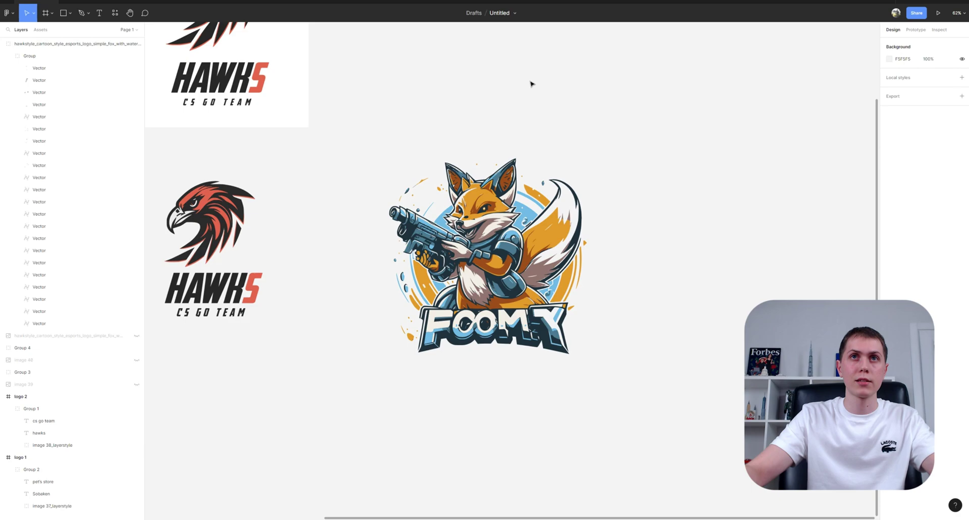
pyautogui.moveTo(532, 83); pyautogui.dragTo(728, 273)
pyautogui.hscroll(3, 729, 273)
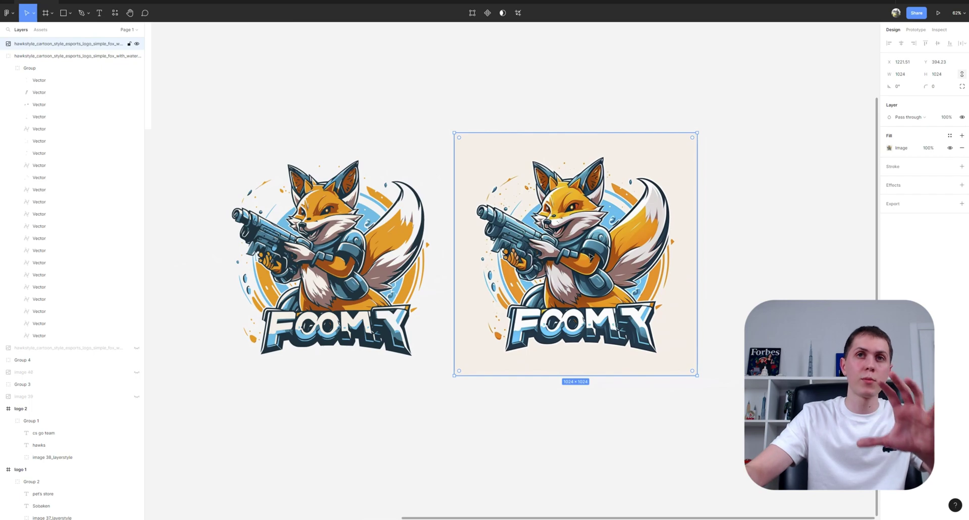
# Open the new copy of the fox image in the Photopea plugin.
pyautogui.click(7, 13)
pyautogui.moveTo(42, 119)
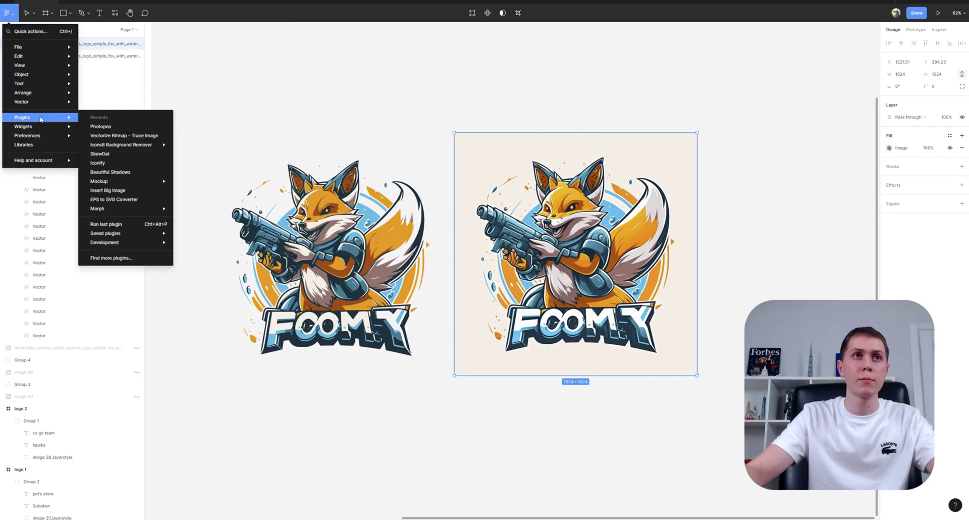
pyautogui.click(100, 258)
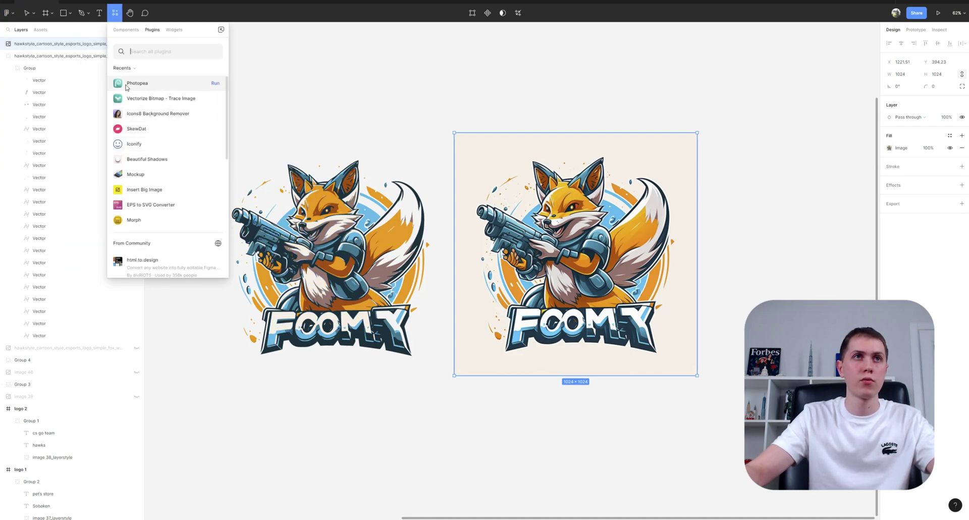
pyautogui.click(211, 82)
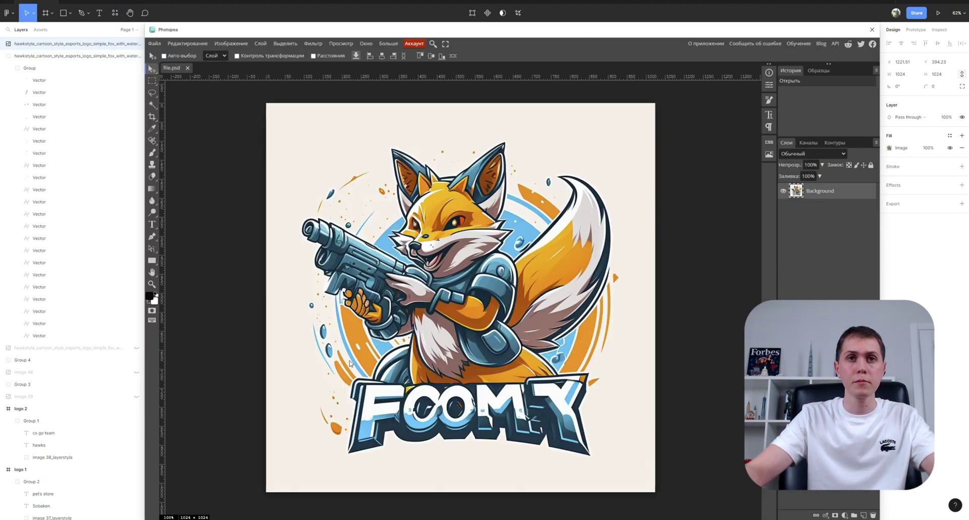
# Add a FOX TEAM text layer in capitals beside the garbled lettering below the fox.
pyautogui.press('t')
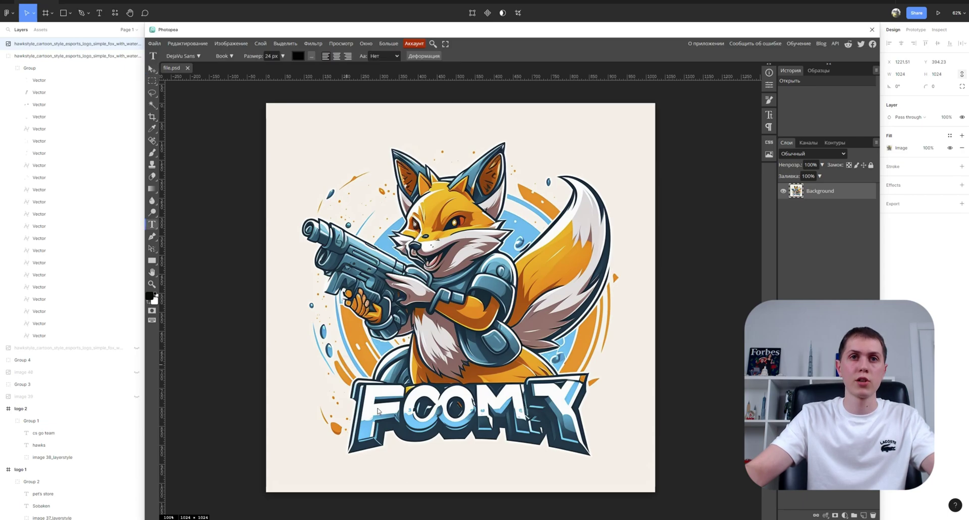
pyautogui.click(353, 361)
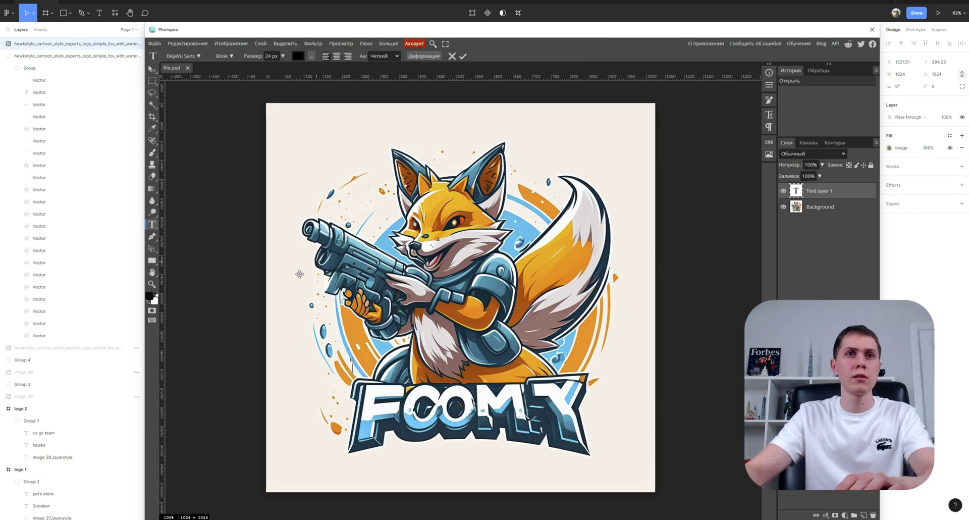
pyautogui.moveTo(345, 390); pyautogui.dragTo(334, 438)
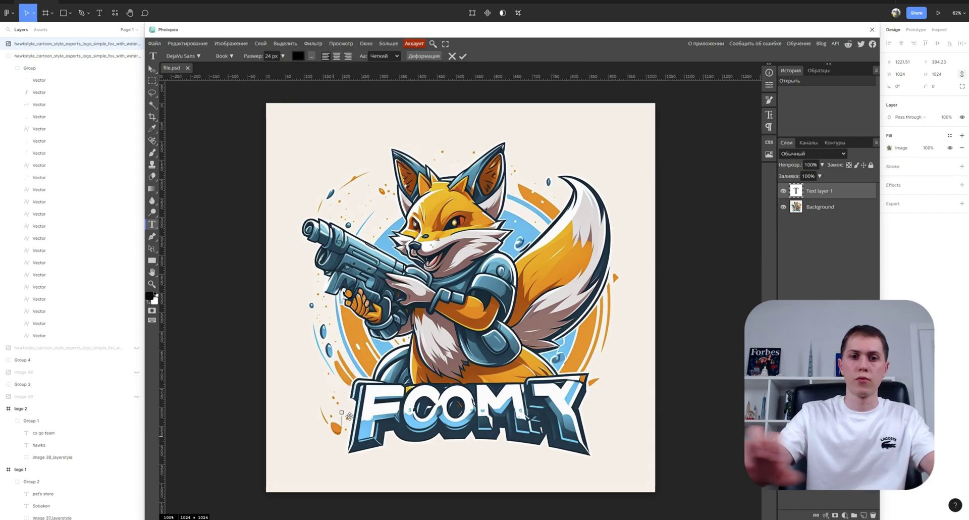
pyautogui.write('fox team')
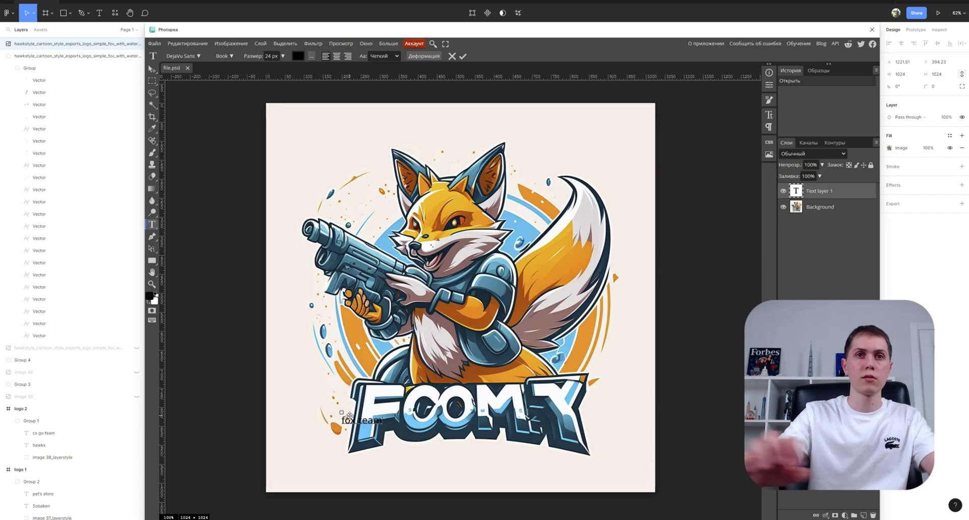
pyautogui.hotkey('ctrl', 'a')
pyautogui.write('FO')
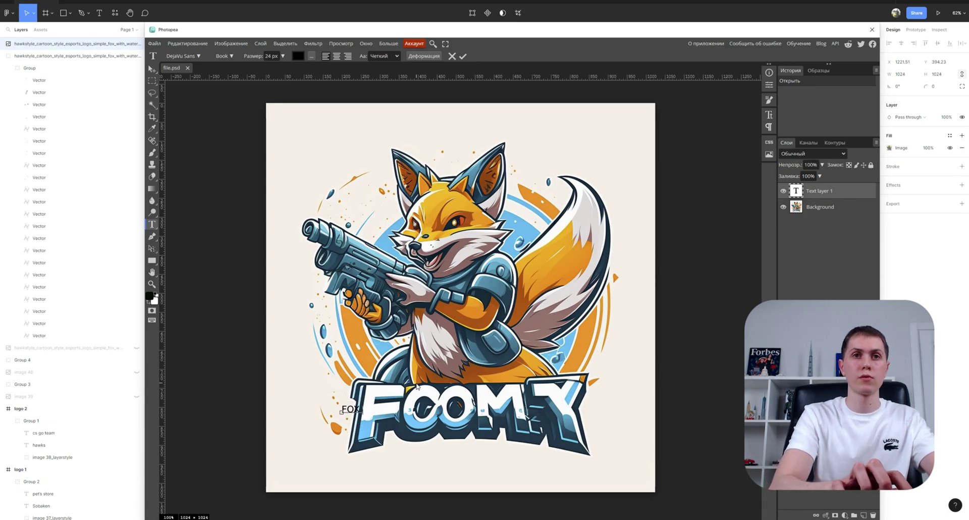
# Centre-align the FOX TEAM text at 90 px and place it over the lower part of the original lettering.
pyautogui.hotkey('ctrl', 'a')
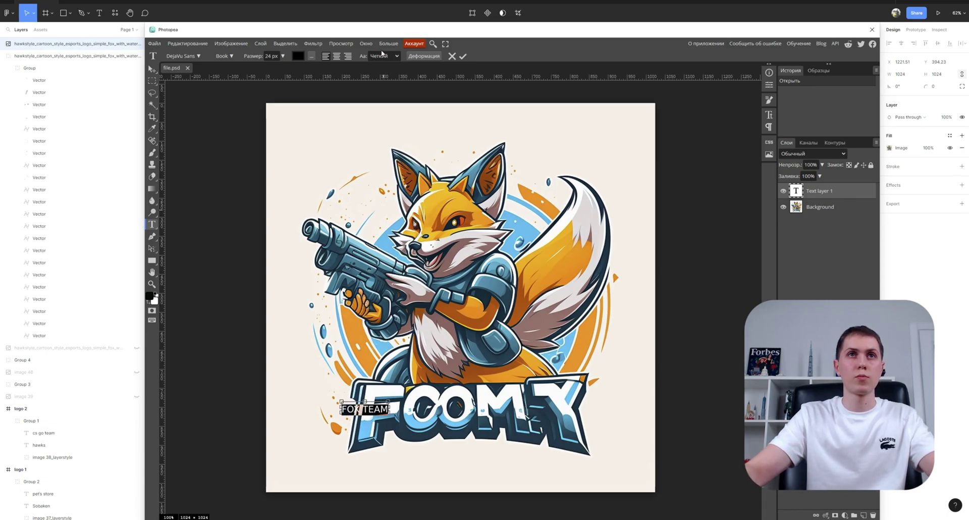
pyautogui.click(337, 56)
pyautogui.moveTo(405, 454); pyautogui.dragTo(527, 476)
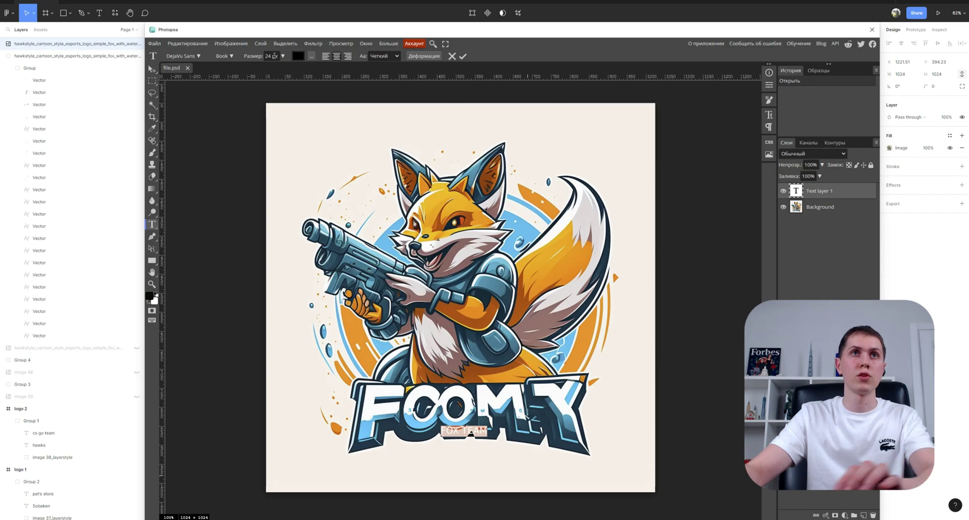
pyautogui.write('90')
pyautogui.press('Return')
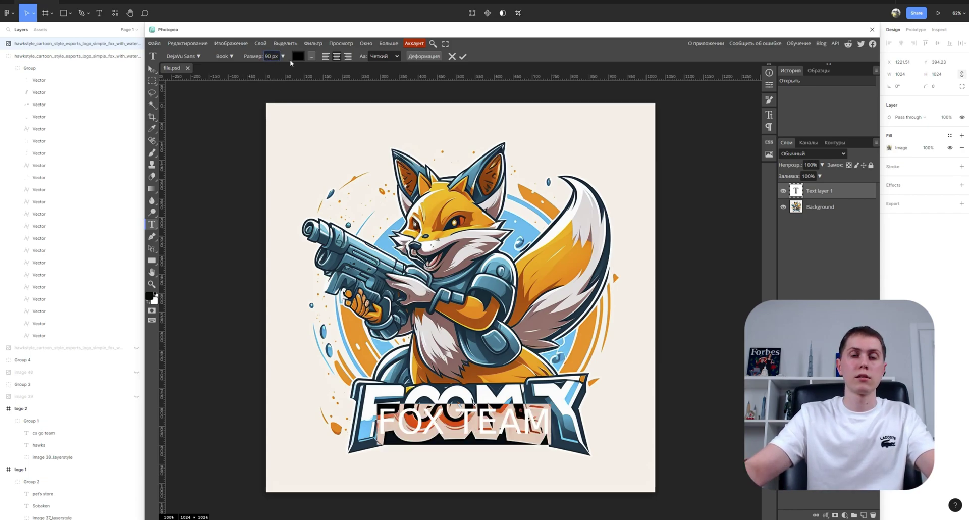
pyautogui.moveTo(510, 374); pyautogui.dragTo(505, 391)
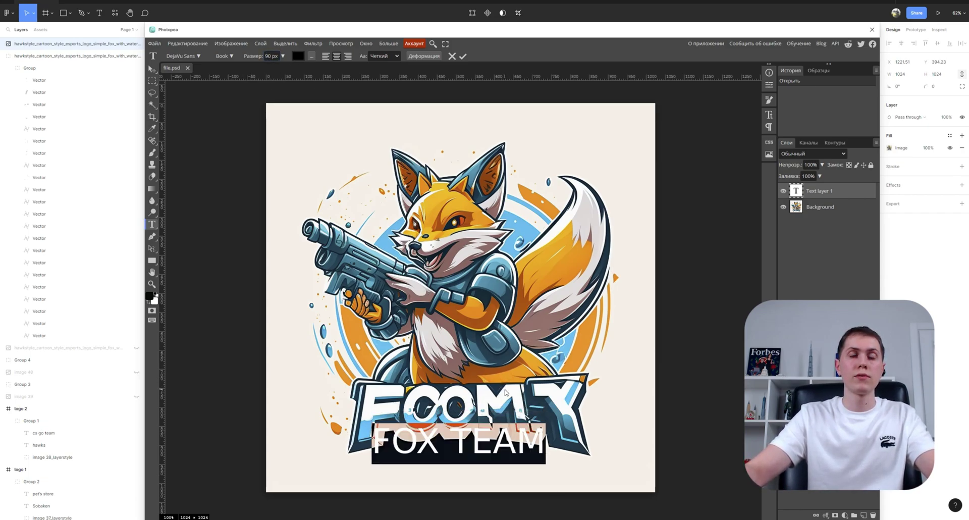
# Search the fonts for "osw" and try Oswald Stencil on the FOX TEAM text, undoing the accidental overwriting of its wording.
pyautogui.click(192, 57)
pyautogui.write('osw')
pyautogui.press('BackSpace')
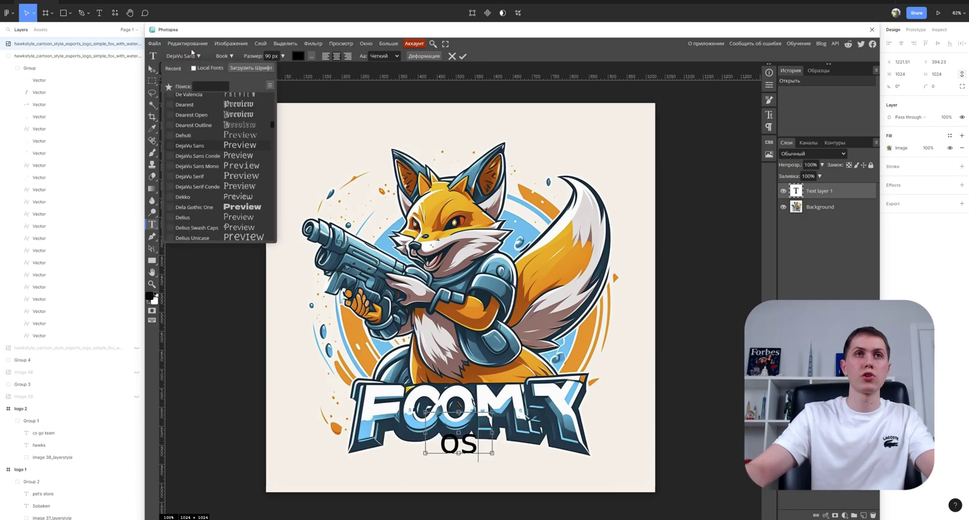
pyautogui.hotkey('ctrl', 'z')
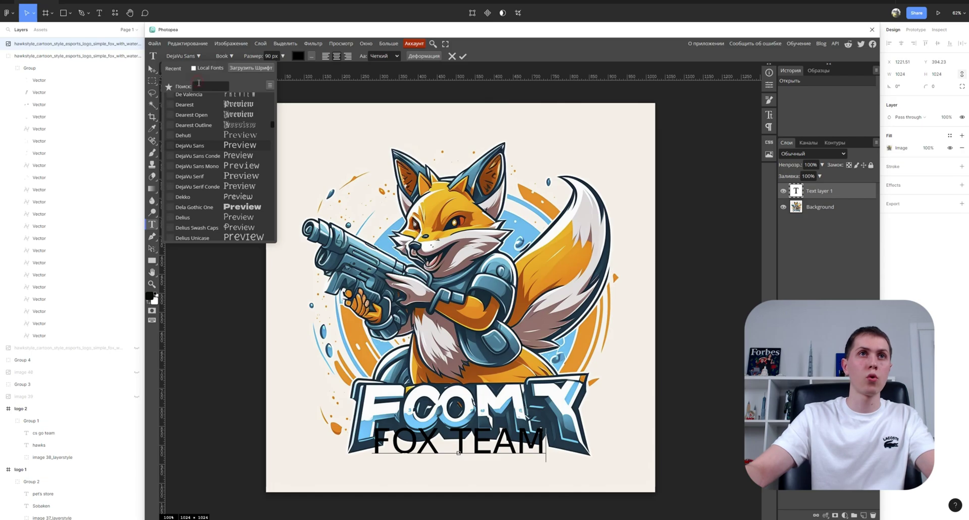
pyautogui.click(199, 85)
pyautogui.write('osw')
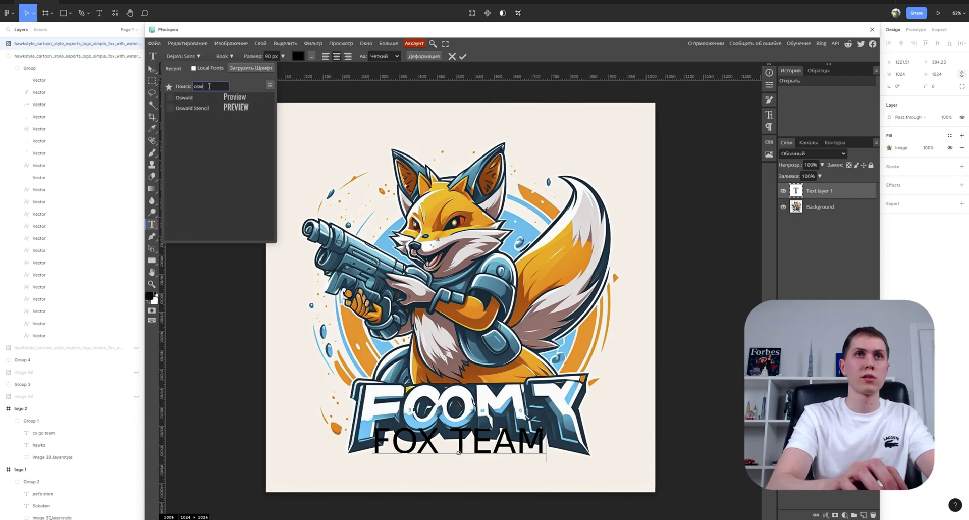
pyautogui.write('a')
pyautogui.click(232, 108)
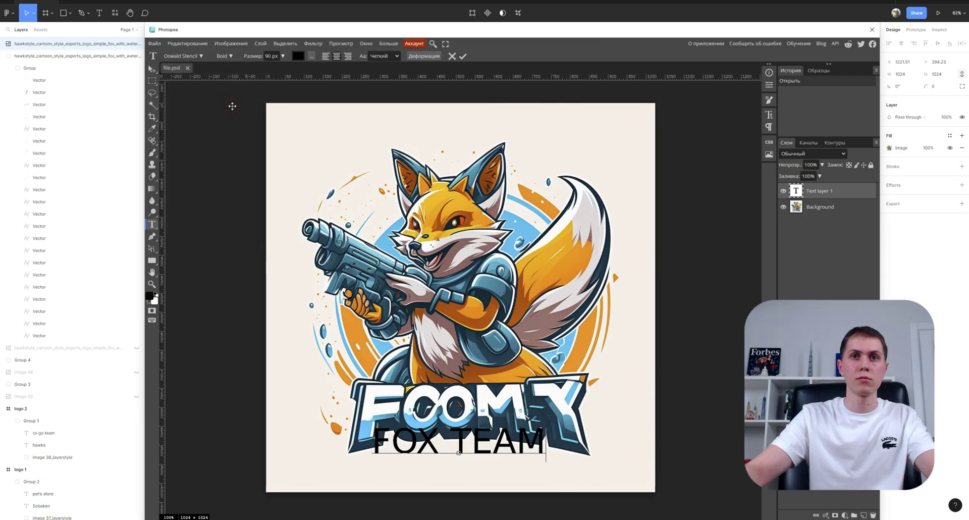
# Change the FOX TEAM text's font to Oswald in the Bold style.
pyautogui.click(198, 56)
pyautogui.click(206, 103)
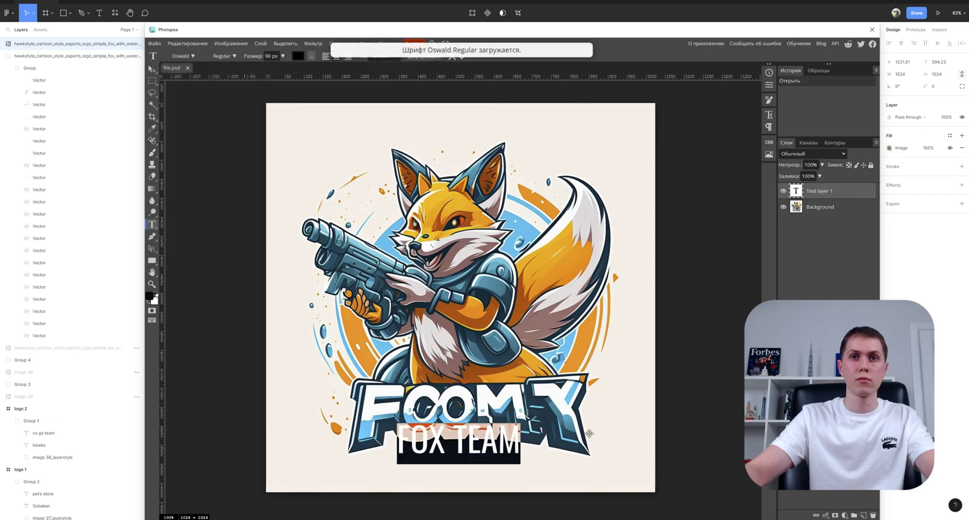
pyautogui.click(224, 55)
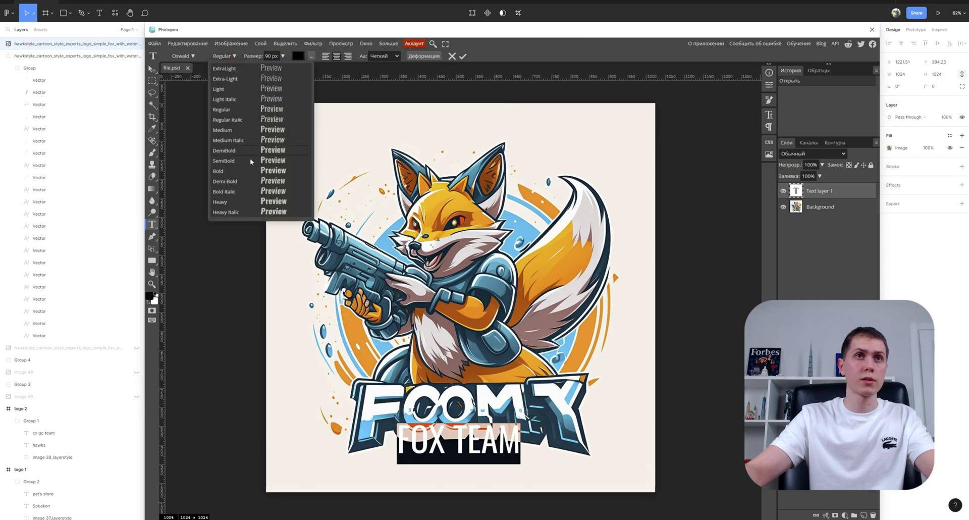
pyautogui.click(244, 171)
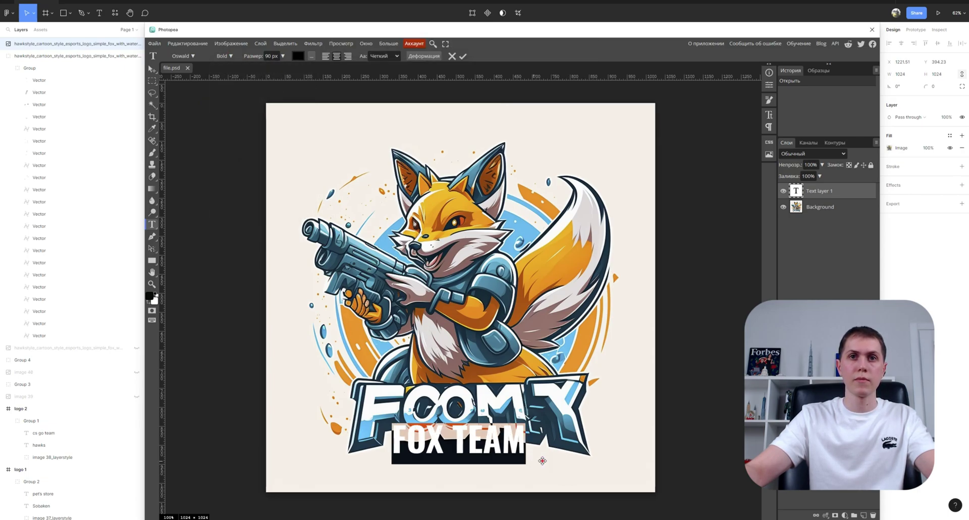
# Enlarge the whole FOX TEAM text to 130 px.
pyautogui.click(520, 452)
pyautogui.hotkey('ctrl', 'a')
pyautogui.click(276, 56)
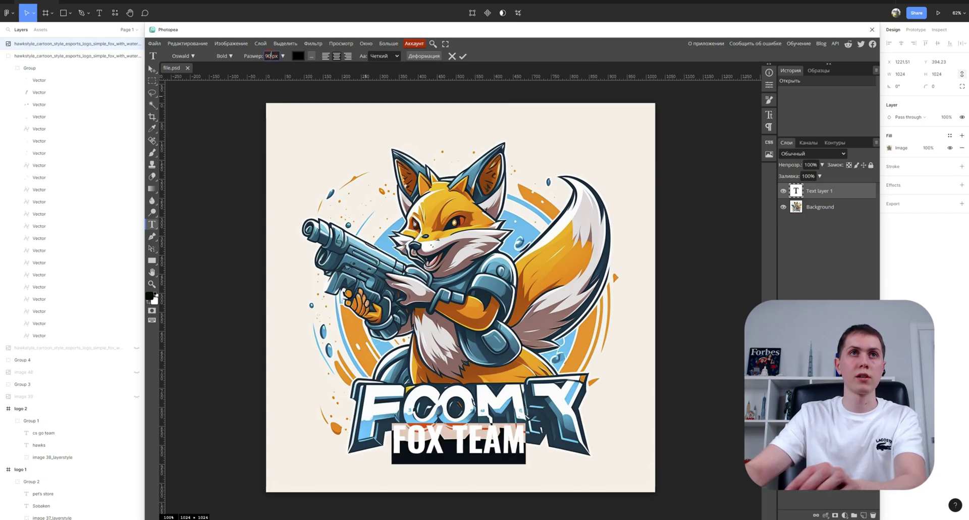
pyautogui.write('120')
pyautogui.press('Return')
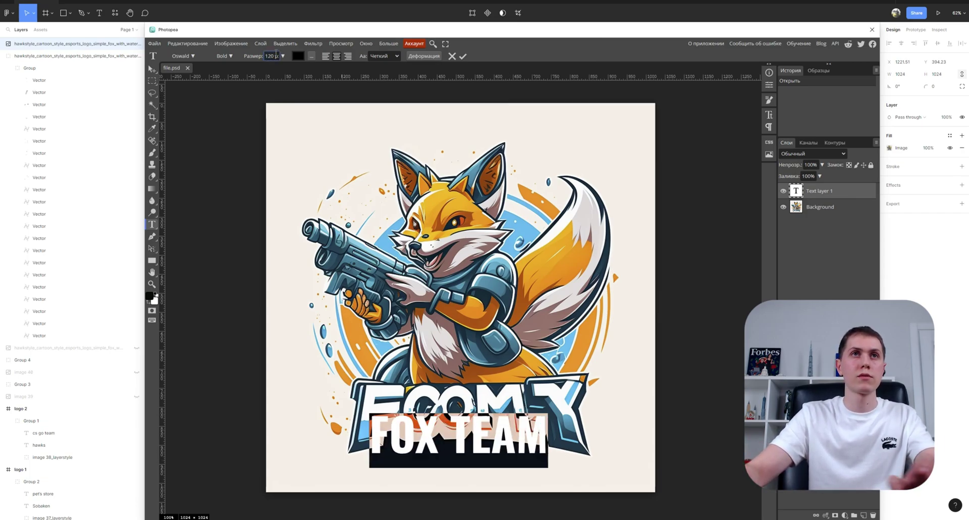
pyautogui.click(273, 56)
pyautogui.write('130')
pyautogui.press('Return')
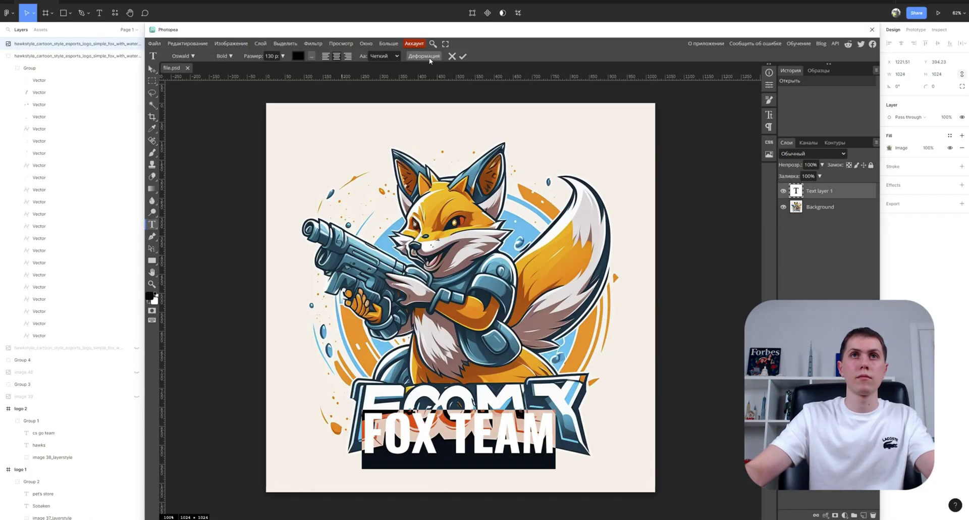
# Warp the FOX TEAM text with the Arch (Арка) style, 11% bend, 0% horizontal and 7% vertical distortion.
pyautogui.click(430, 56)
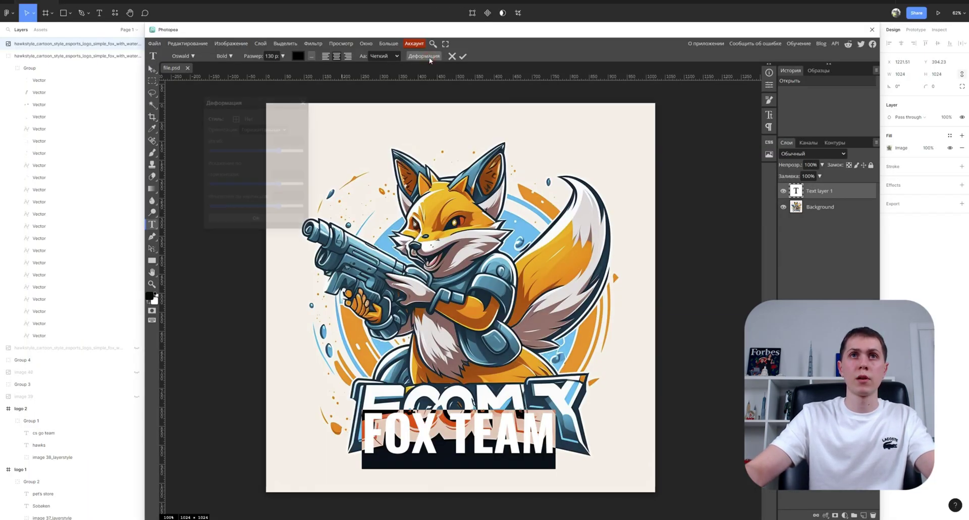
pyautogui.click(240, 118)
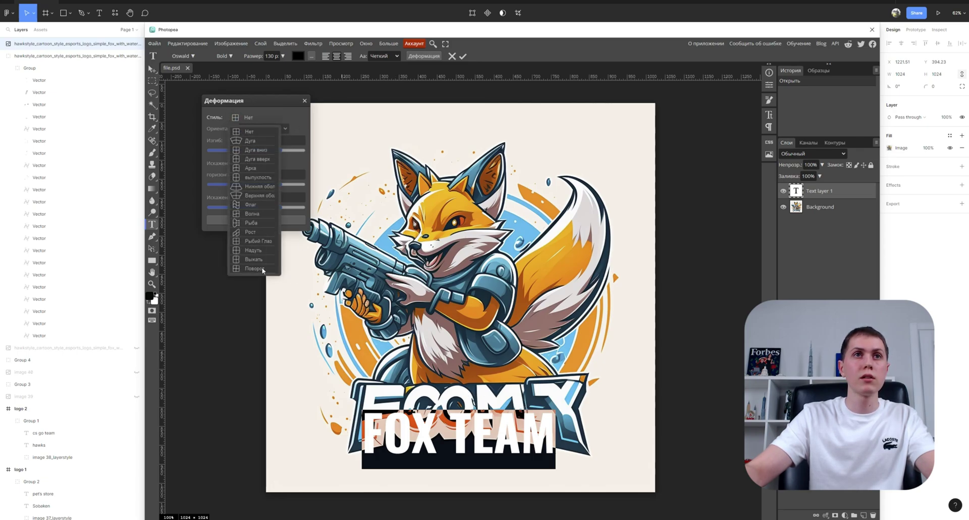
pyautogui.click(254, 169)
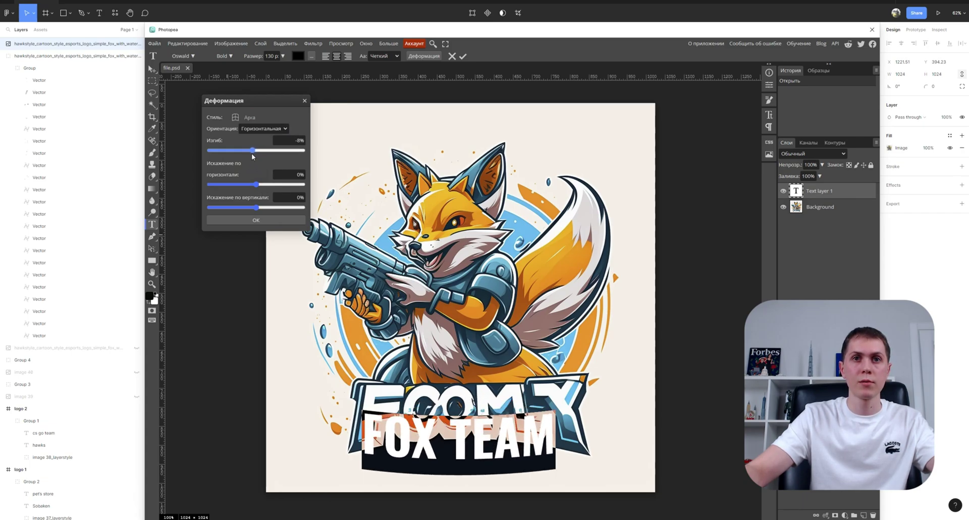
pyautogui.click(261, 151)
pyautogui.click(259, 185)
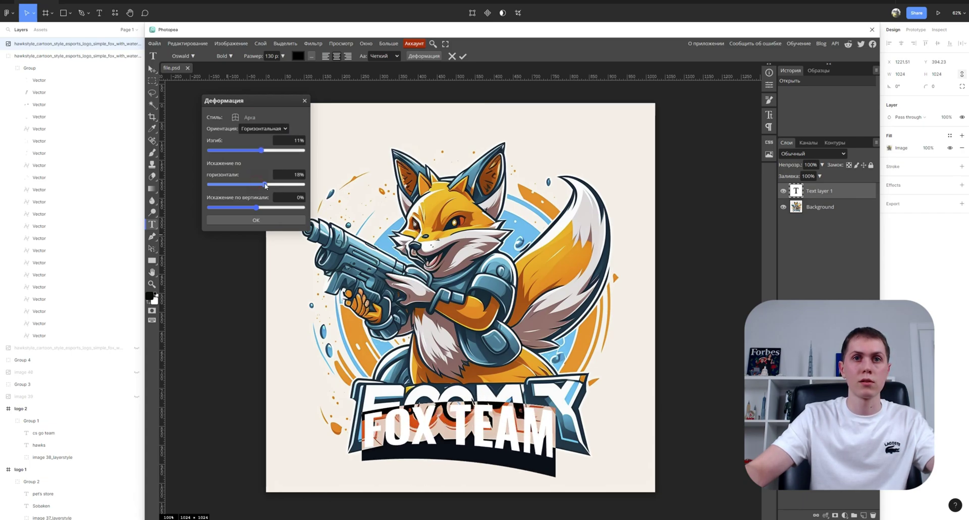
pyautogui.click(261, 207)
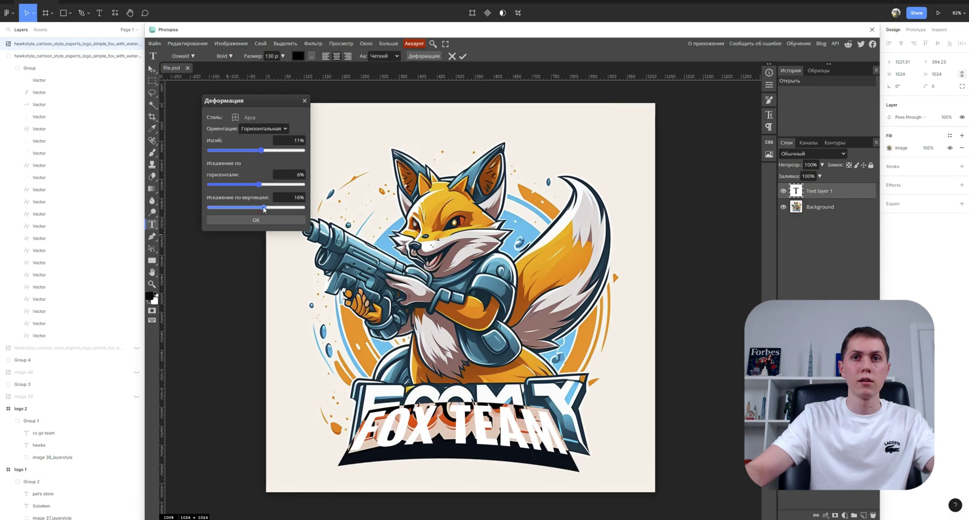
pyautogui.click(298, 176)
pyautogui.write('0')
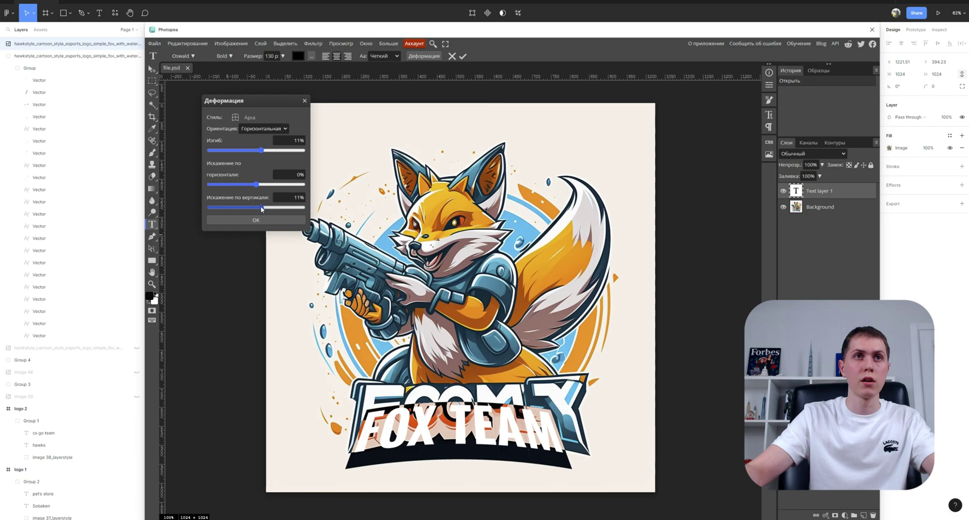
pyautogui.moveTo(261, 208); pyautogui.dragTo(260, 208)
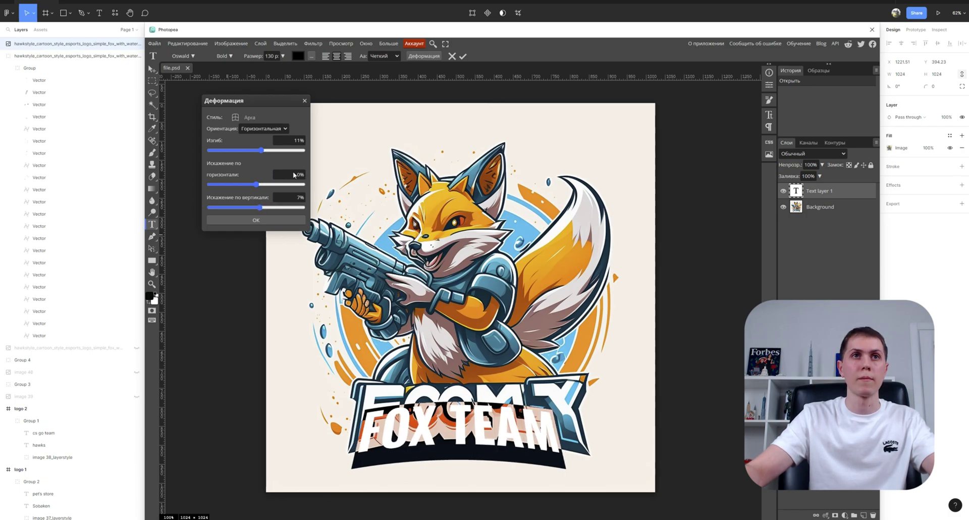
pyautogui.click(268, 222)
# Move the warped FOX TEAM text onto the original lettering and scale it up with Free Transform to span the lettering's width.
pyautogui.click(153, 69)
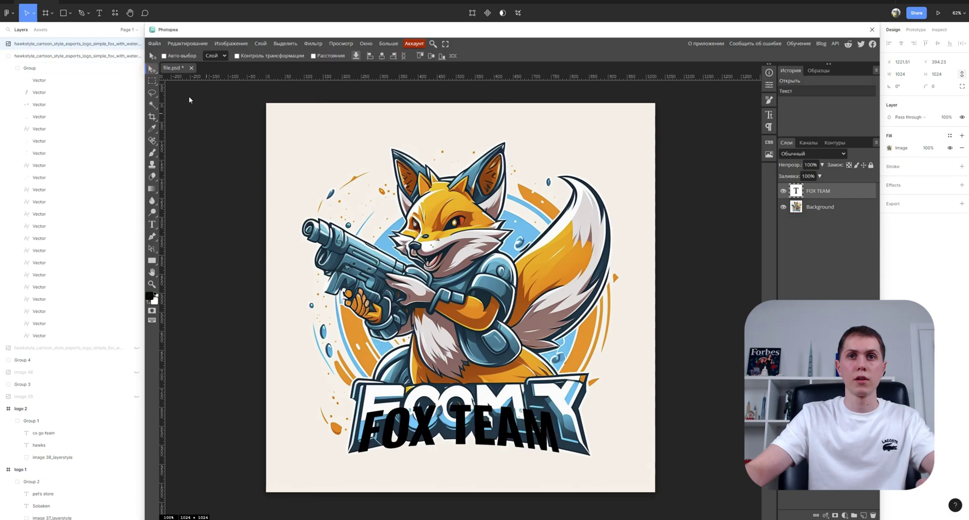
pyautogui.moveTo(515, 431); pyautogui.dragTo(512, 422)
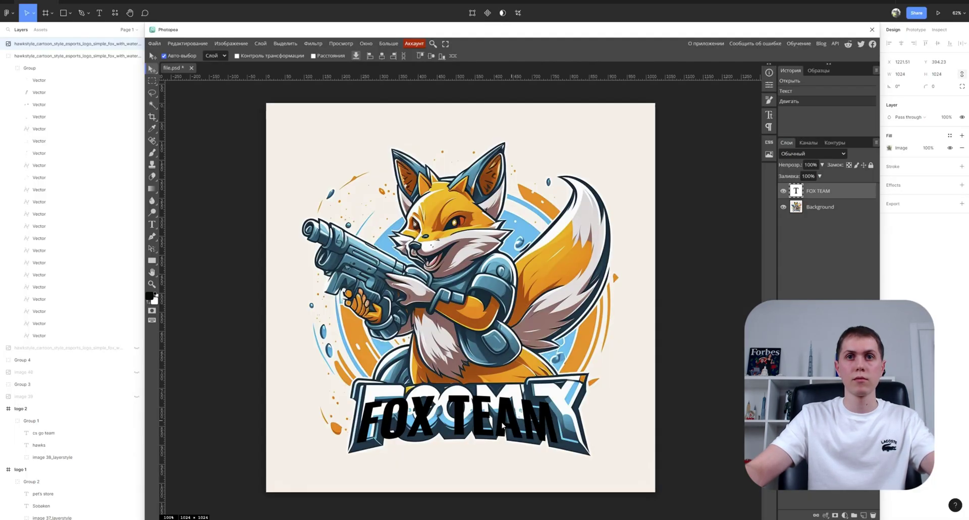
pyautogui.moveTo(507, 425); pyautogui.dragTo(510, 417)
pyautogui.click(191, 44)
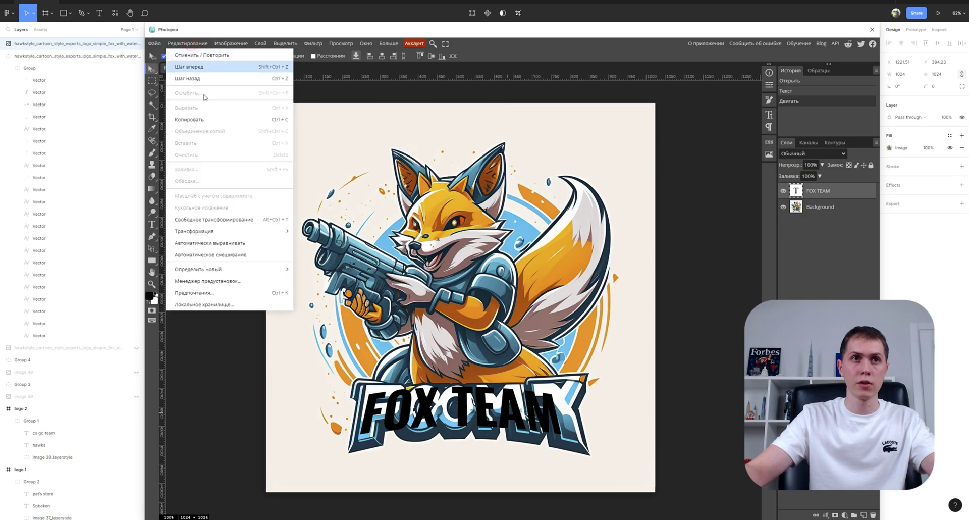
pyautogui.moveTo(262, 232)
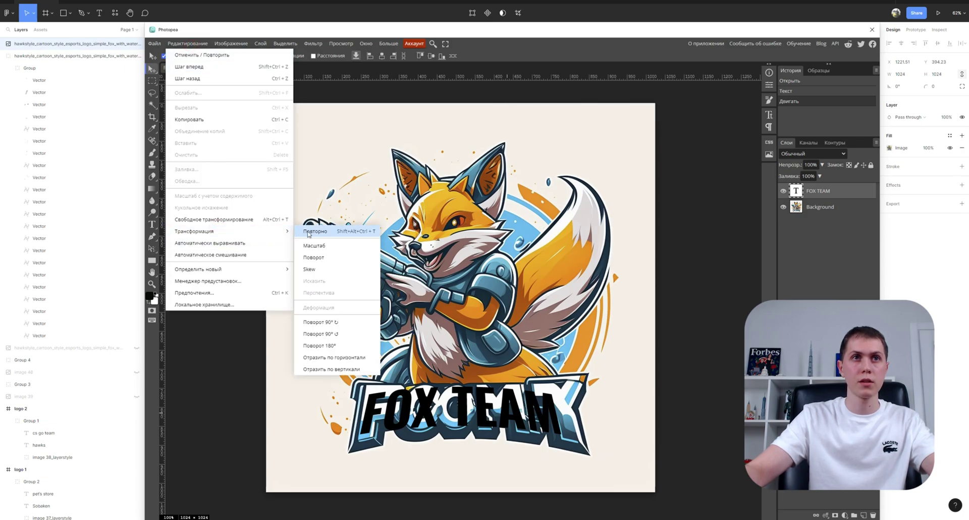
pyautogui.click(273, 219)
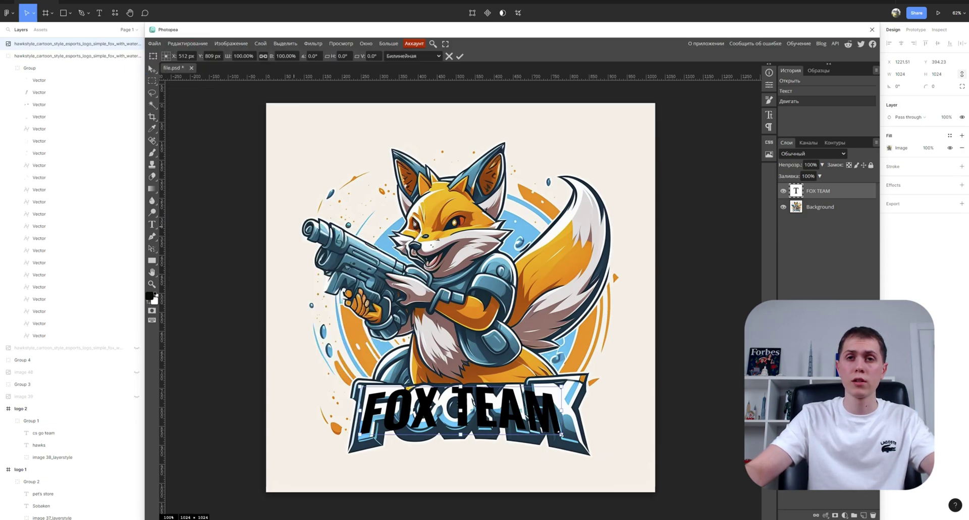
pyautogui.moveTo(561, 435); pyautogui.dragTo(550, 416)
pyautogui.press('Return')
# Tighten the tracking of the FOX TEAM text to -52%.
pyautogui.press('t')
pyautogui.click(506, 408)
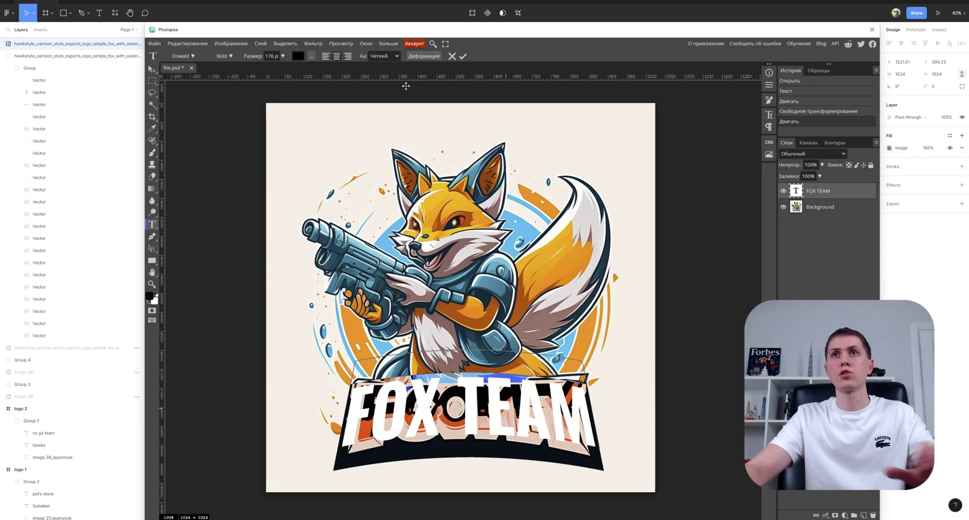
pyautogui.click(770, 115)
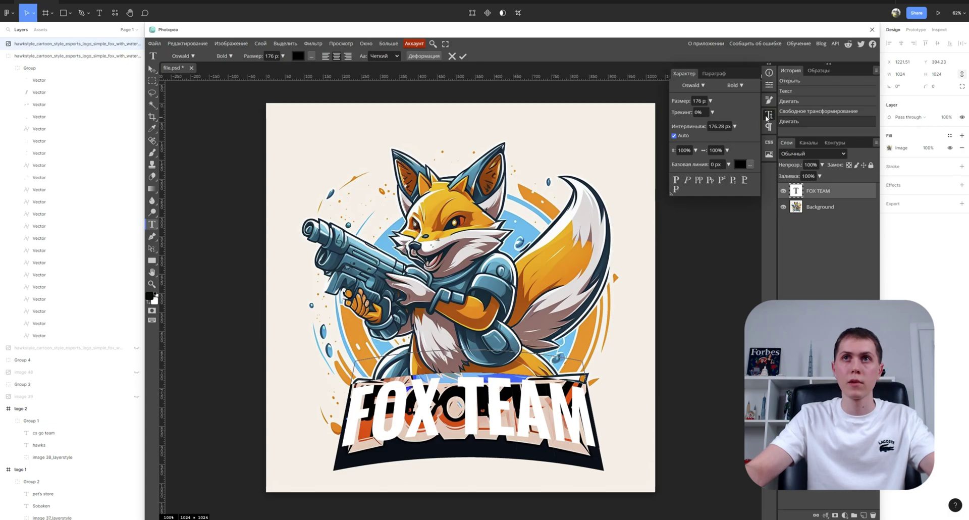
pyautogui.click(713, 112)
pyautogui.moveTo(679, 124); pyautogui.dragTo(690, 129)
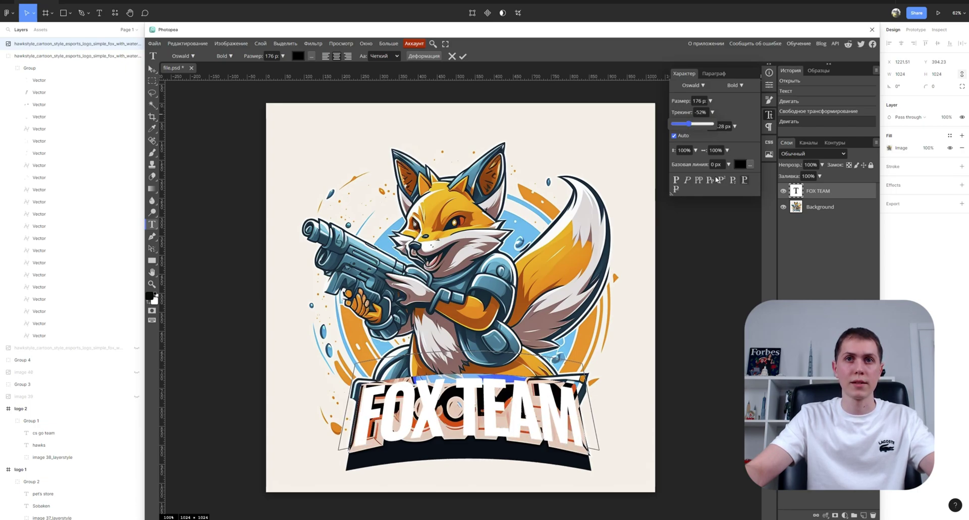
pyautogui.click(539, 401)
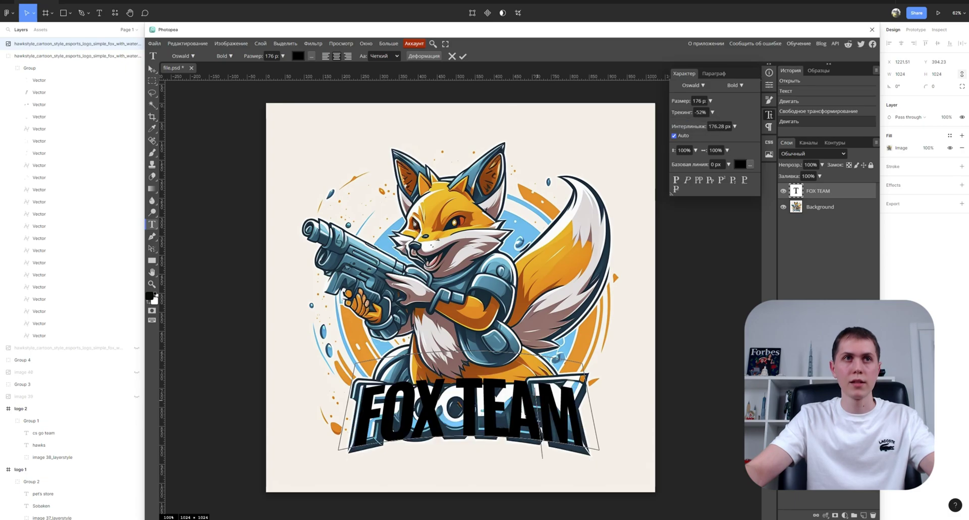
# Move the warped FOX TEAM text up over the fox's body, just above the original garbled lettering.
pyautogui.click(152, 69)
pyautogui.moveTo(575, 404); pyautogui.dragTo(558, 407)
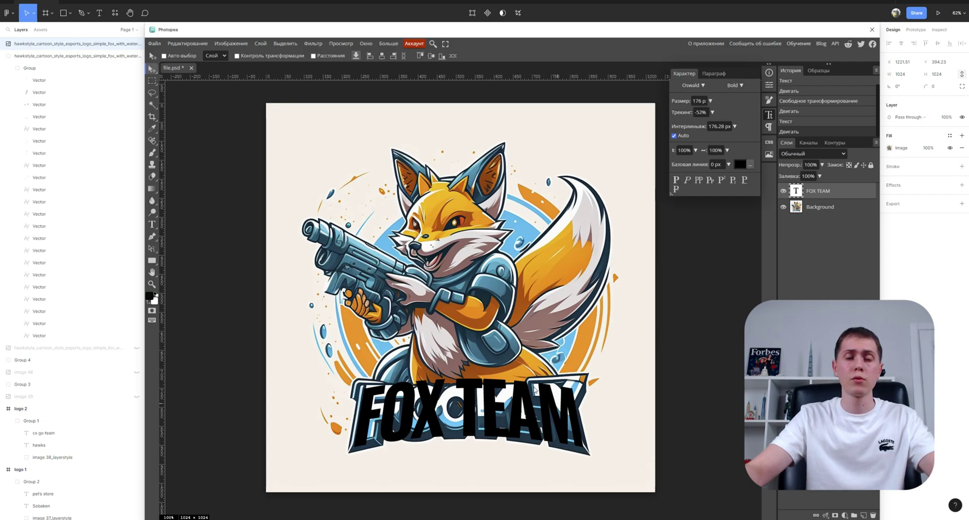
pyautogui.moveTo(527, 418); pyautogui.dragTo(525, 339)
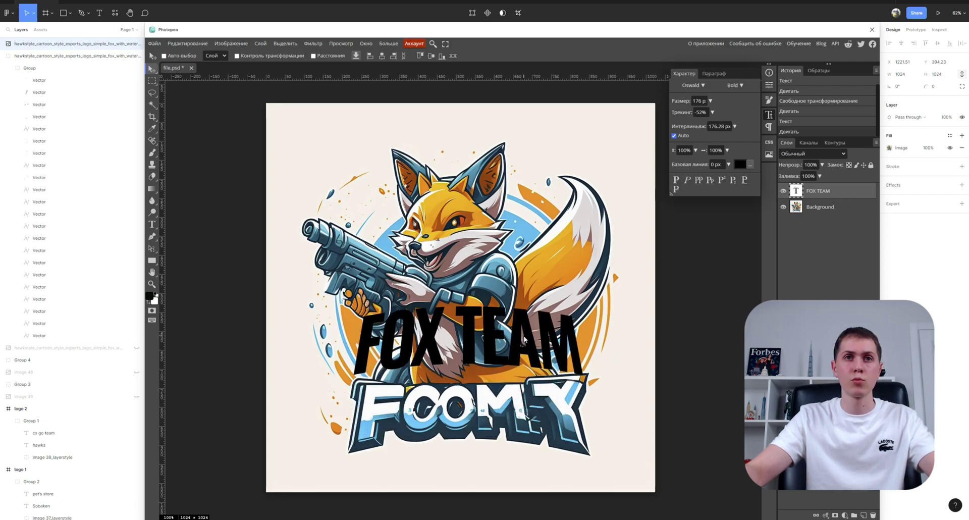
# Add a Color Overlay (Наложение цвета) in white (ffffff) to the FOX TEAM text layer.
pyautogui.doubleClick(857, 194)
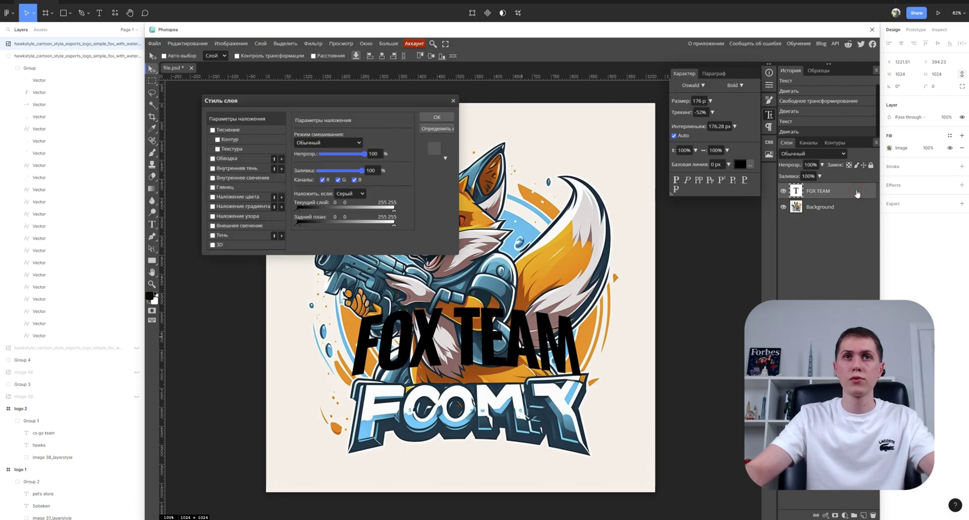
pyautogui.moveTo(367, 104); pyautogui.dragTo(759, 186)
pyautogui.click(653, 279)
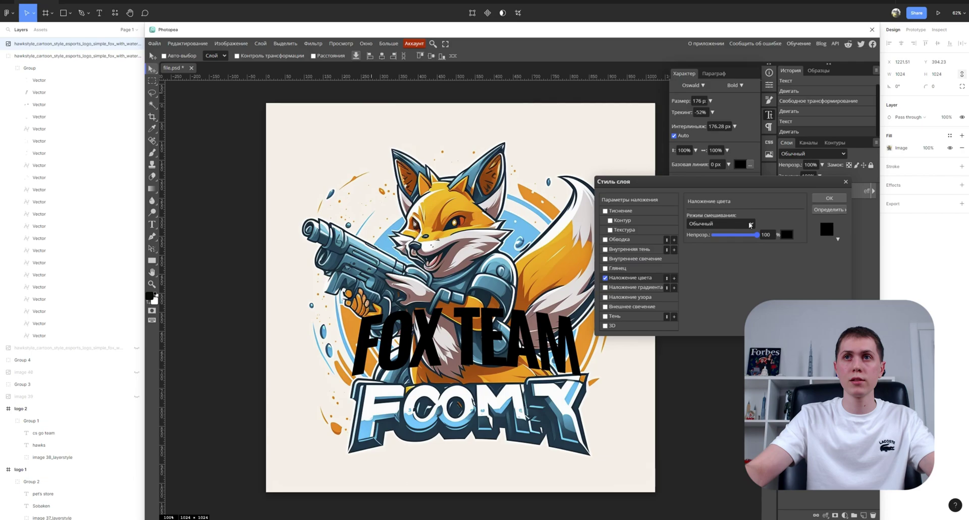
pyautogui.click(786, 234)
pyautogui.moveTo(334, 213); pyautogui.dragTo(260, 162)
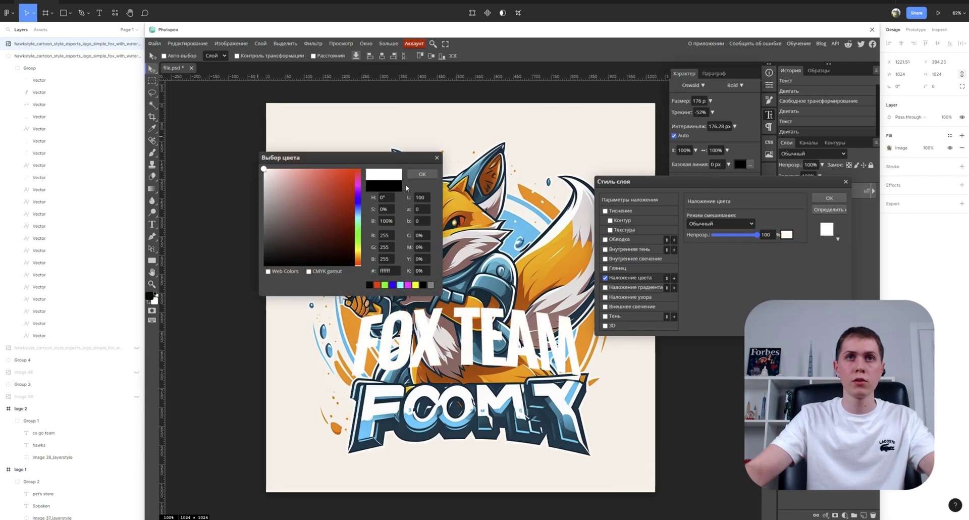
pyautogui.click(422, 173)
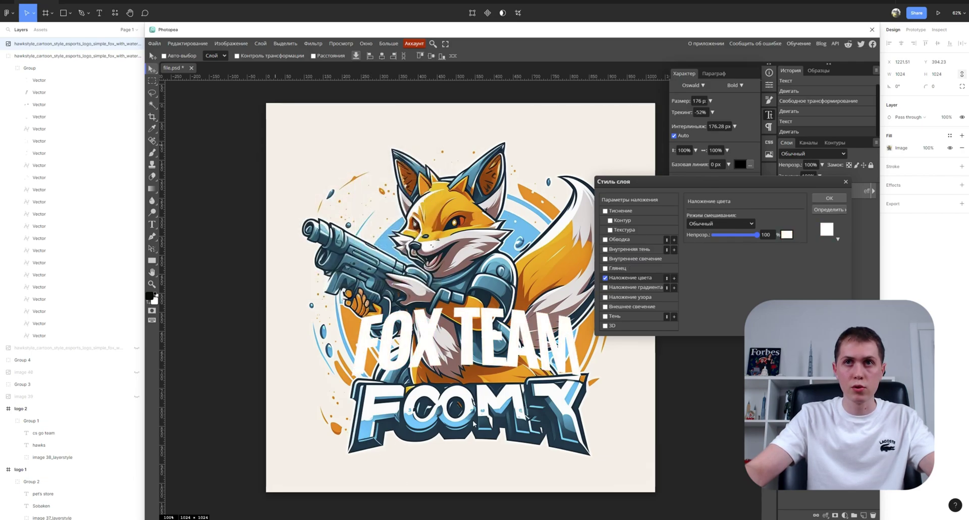
# Add a 14 px outside stroke (Обводка) to the FOX TEAM text in dark blue 153846, sampled from the original lettering.
pyautogui.click(642, 243)
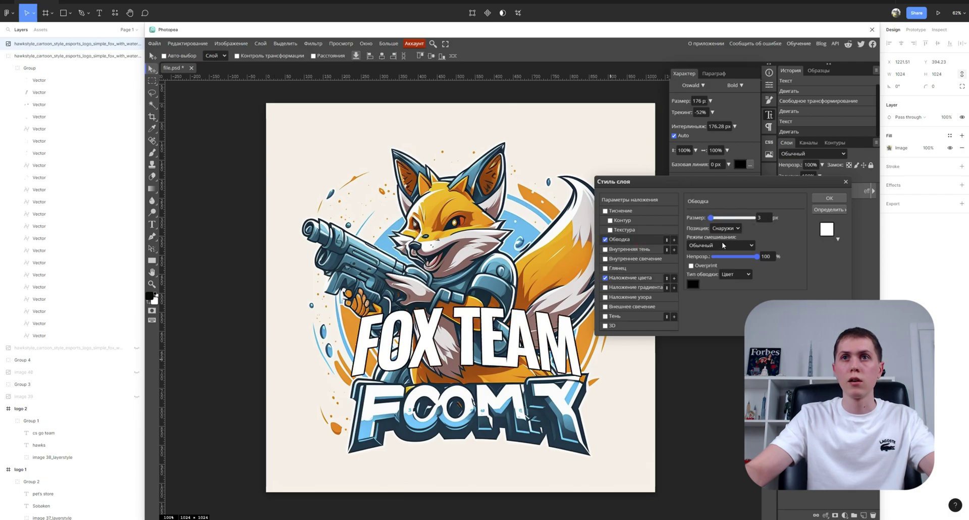
pyautogui.click(693, 284)
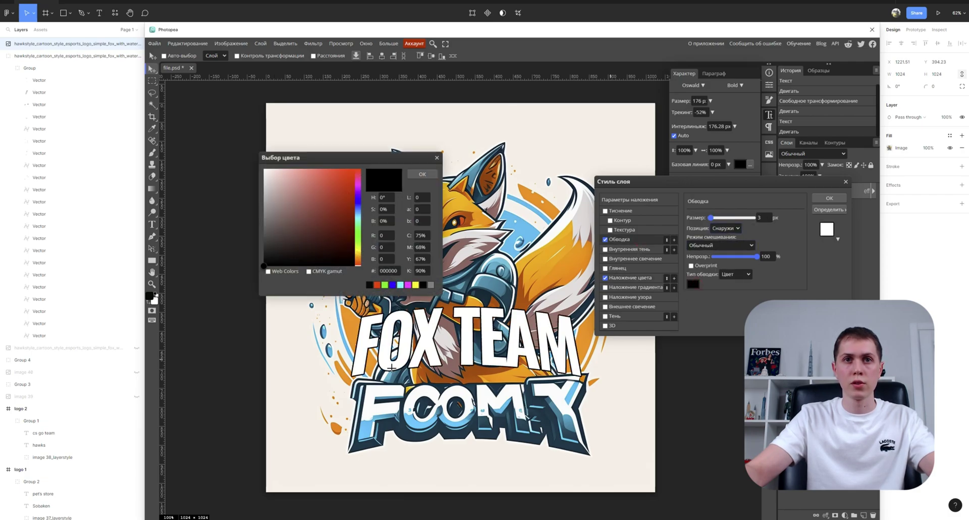
pyautogui.click(414, 434)
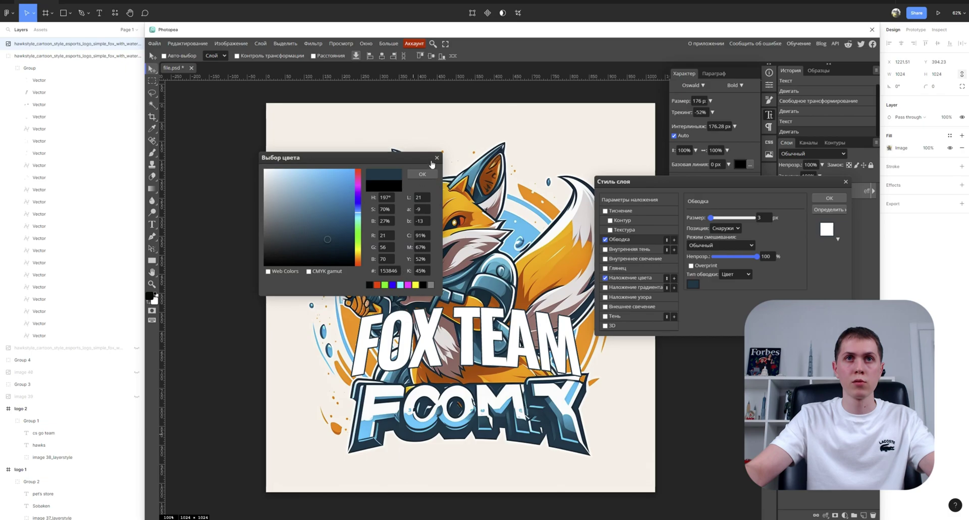
pyautogui.click(422, 174)
pyautogui.moveTo(711, 218); pyautogui.dragTo(714, 218)
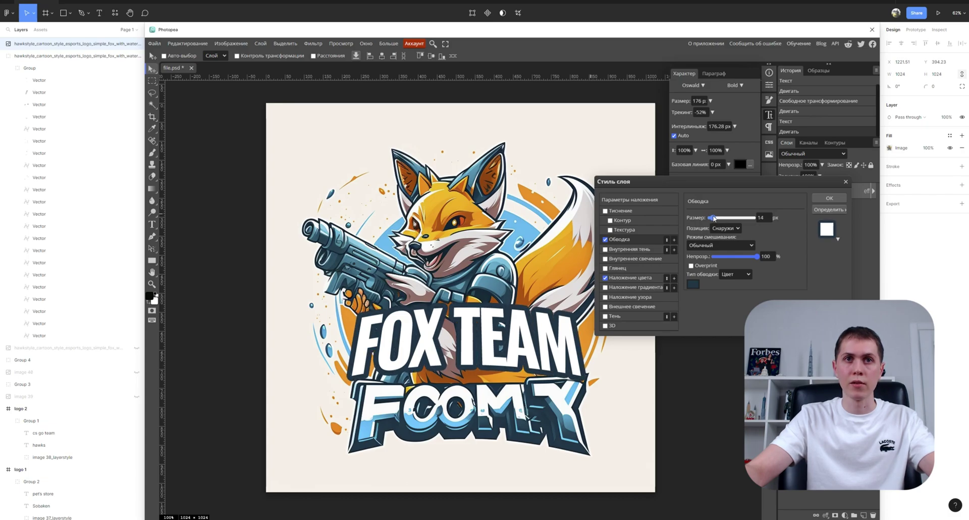
pyautogui.click(826, 201)
# Duplicate the styled FOX TEAM layer and nudge the lower original down behind the copy.
pyautogui.rightClick(823, 192)
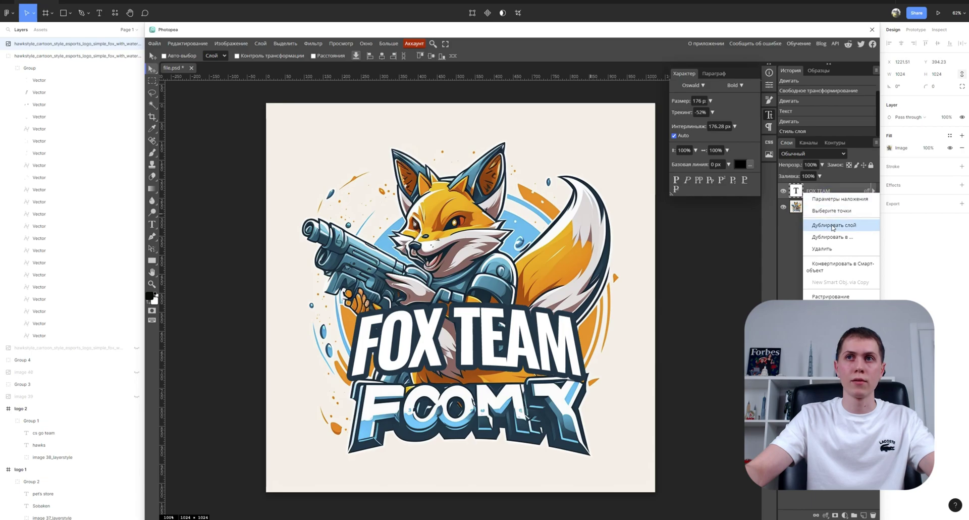
pyautogui.click(833, 226)
pyautogui.click(844, 211)
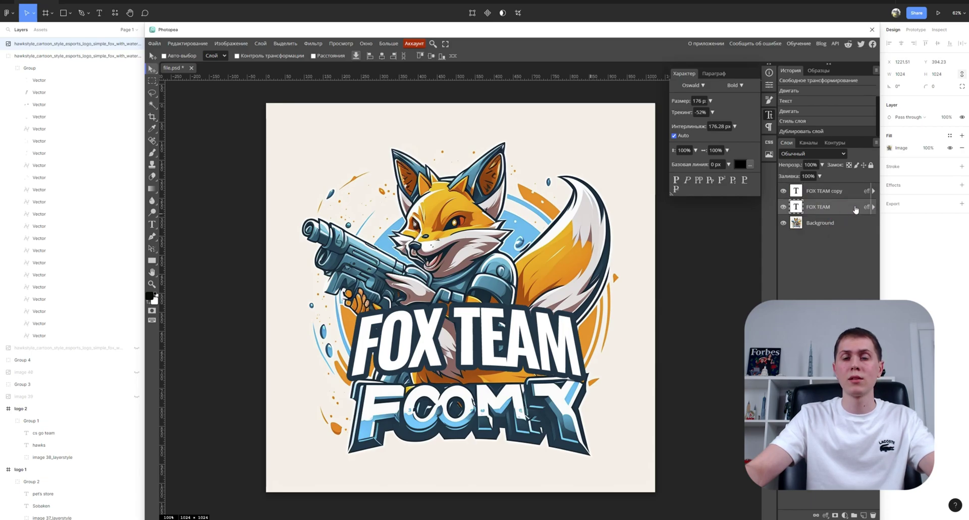
pyautogui.hotkey('shift', 'Down')
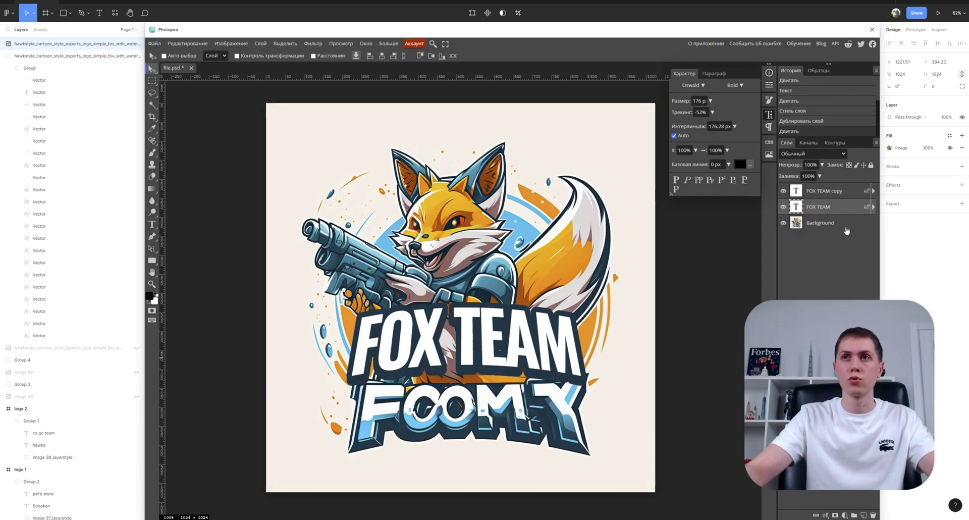